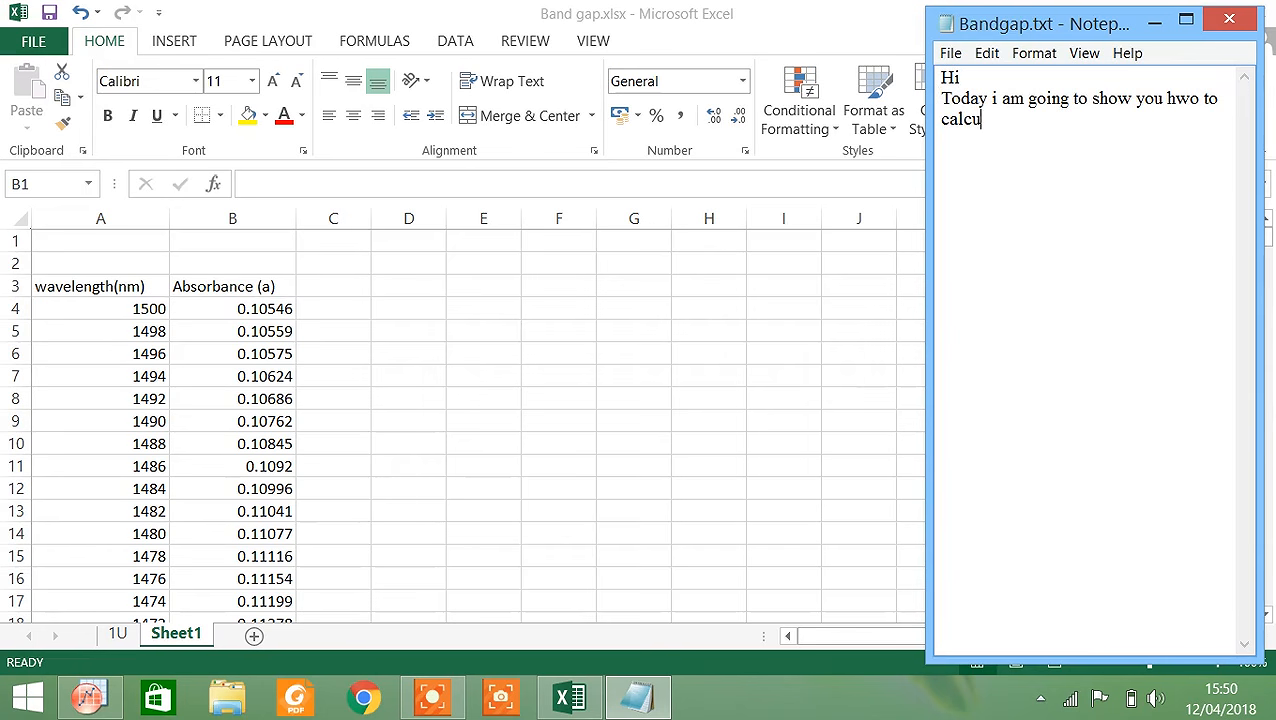
Finish the note's opening sentence so it ends "calculate band gap value of thin films using excel and origin from absorption spectra".
type("and gap value")
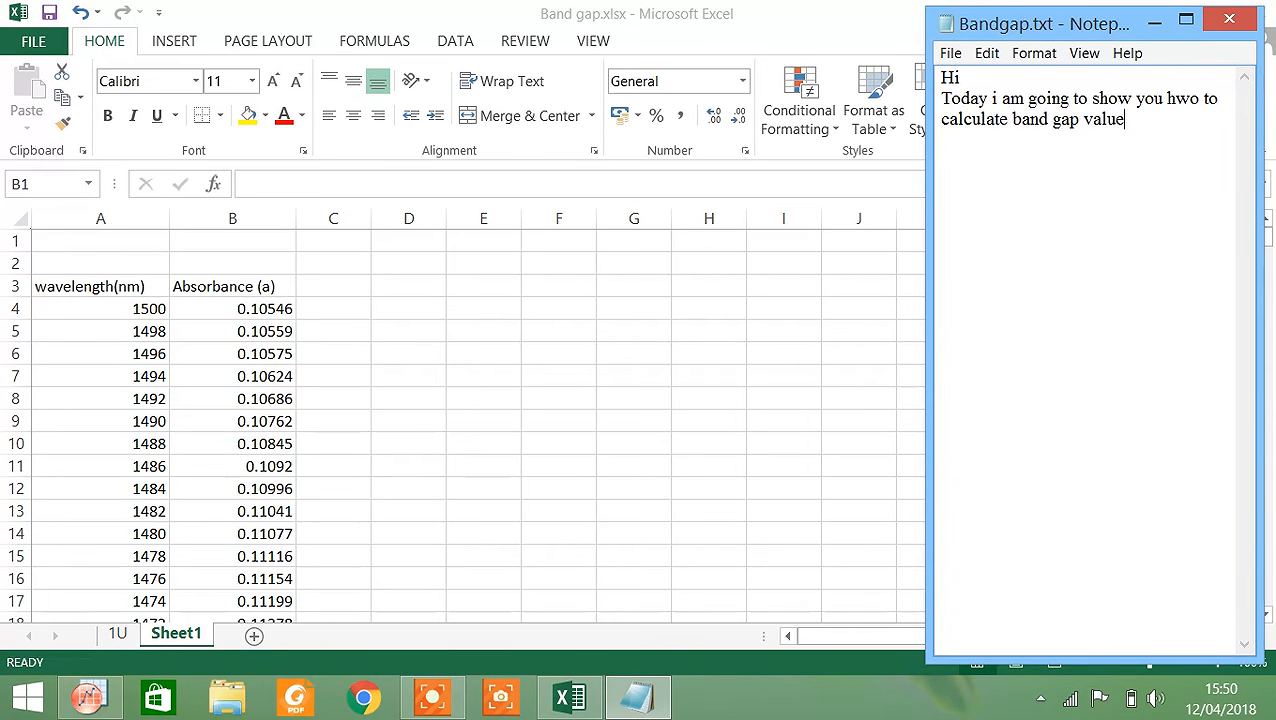
type(" of thin film")
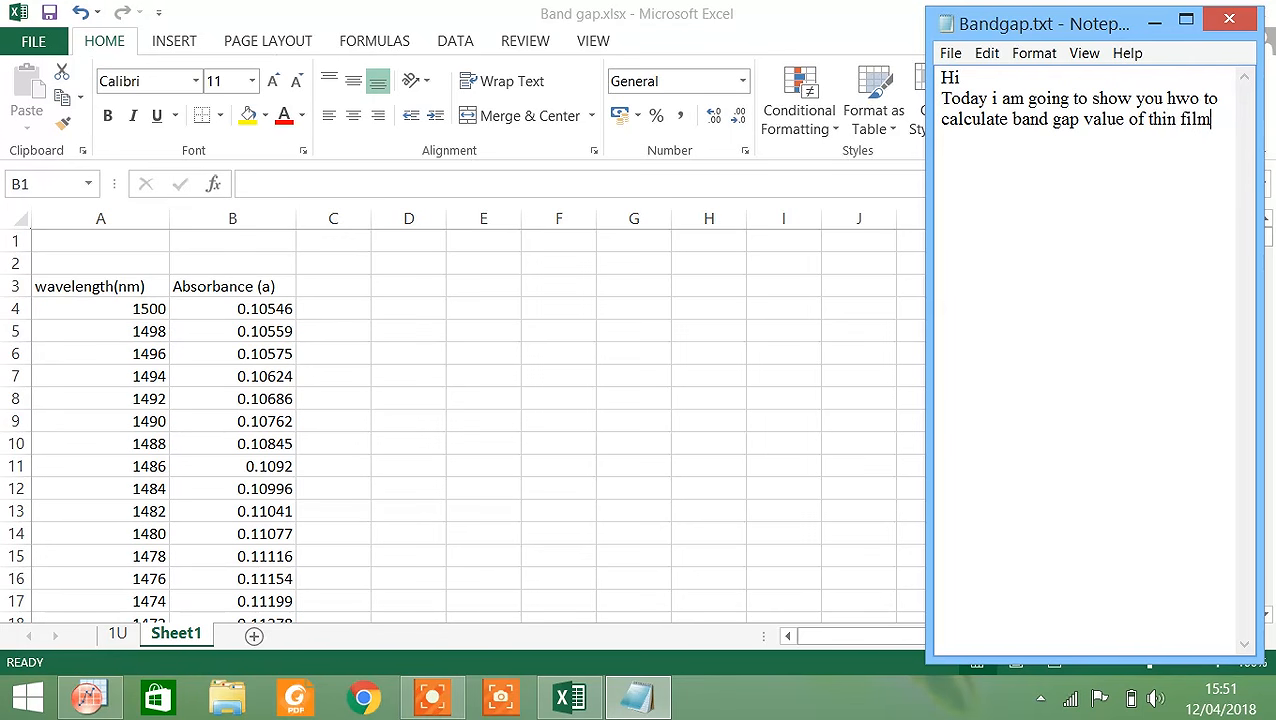
type("s using exce")
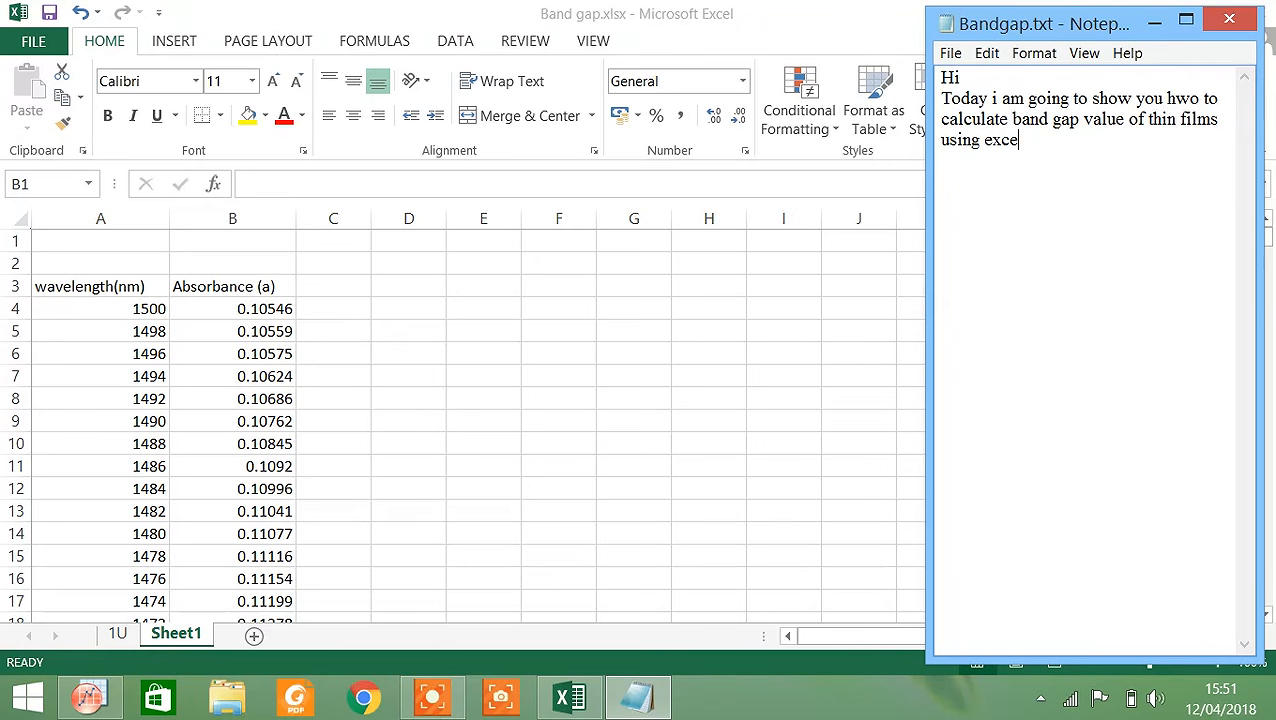
type("l and origin from ")
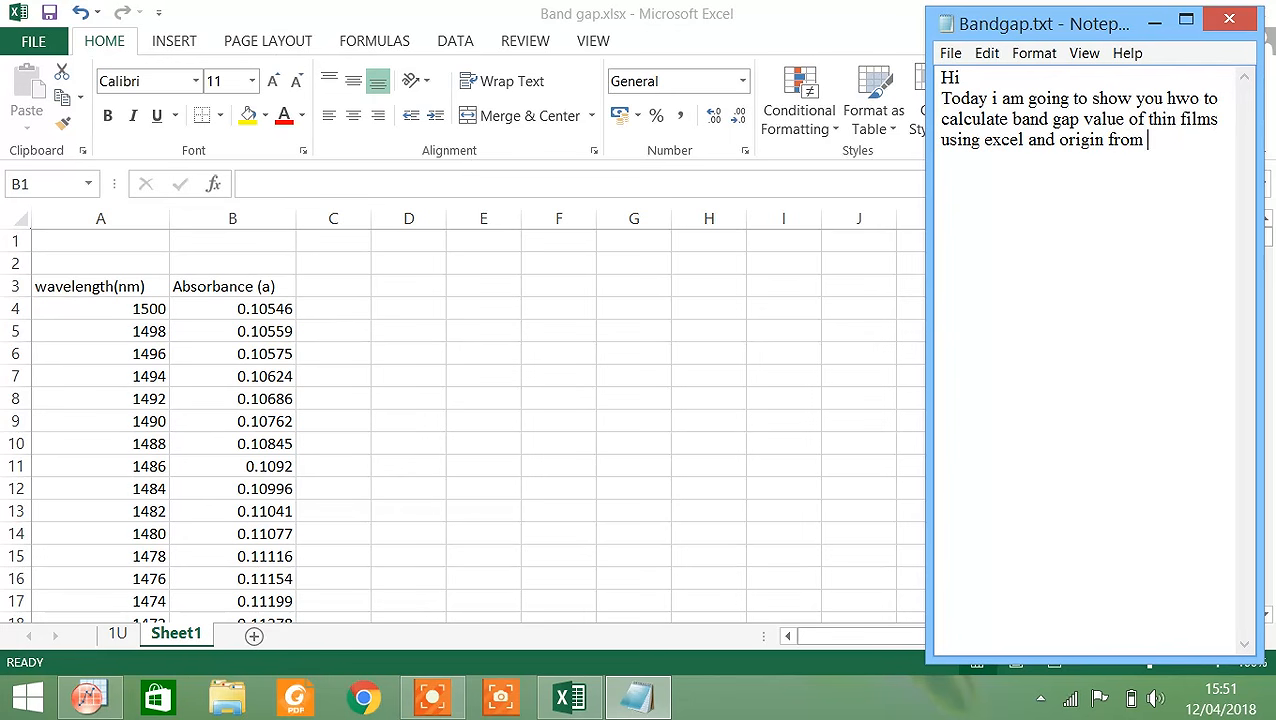
type("absorption spectra")
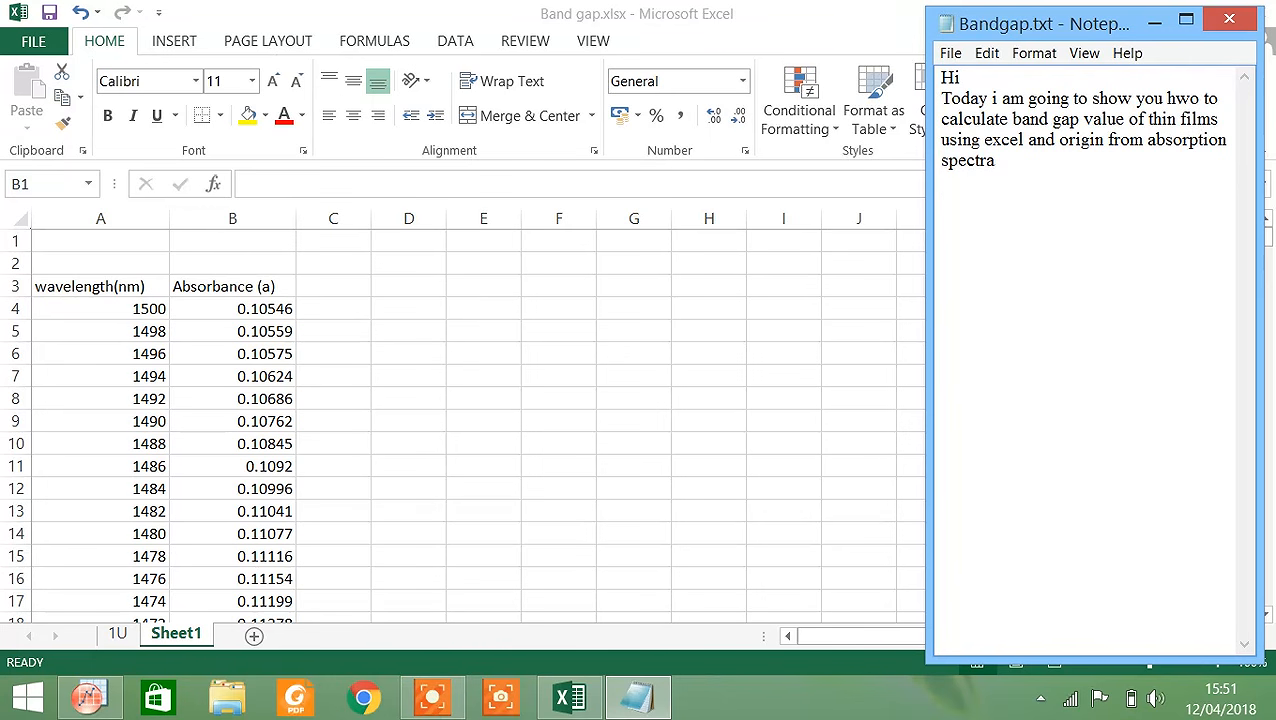
Add the note lines "parameters", "i will be using thickness of 500 nm in this example" and "lets start".
key("Return")
type("parame")
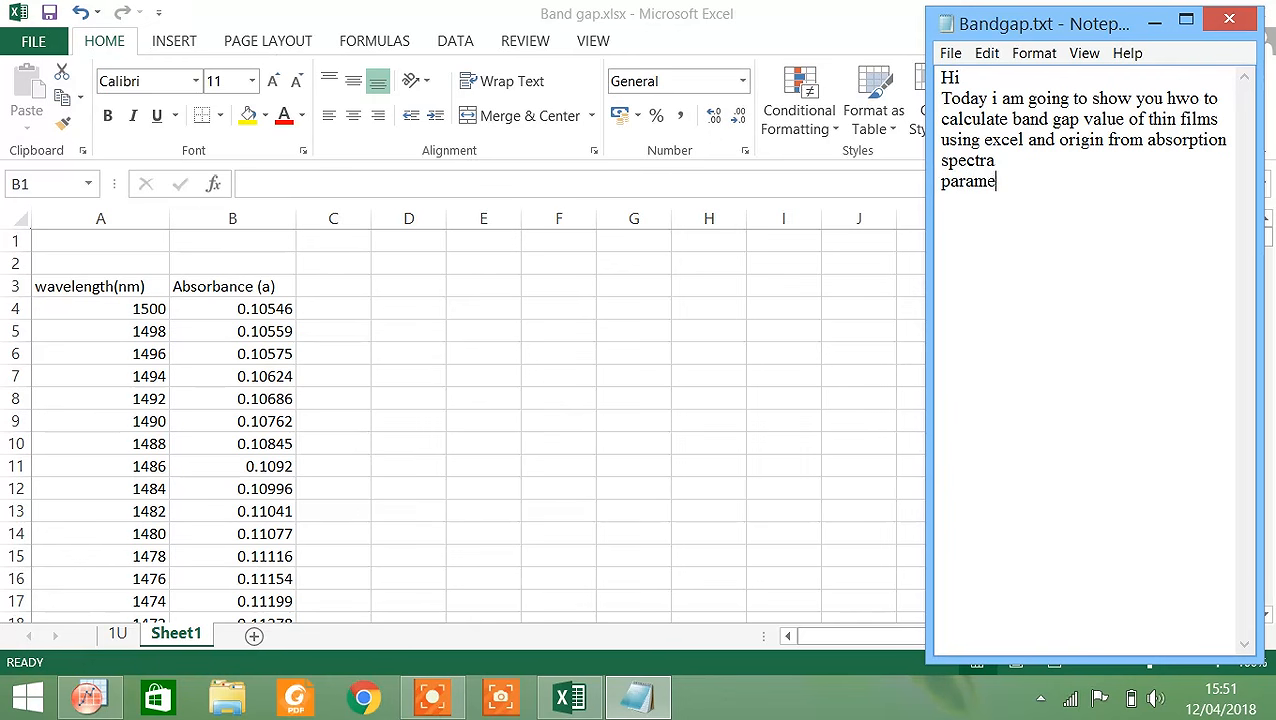
type("ters ")
type("T")
key("BackSpace")
type("i will be us")
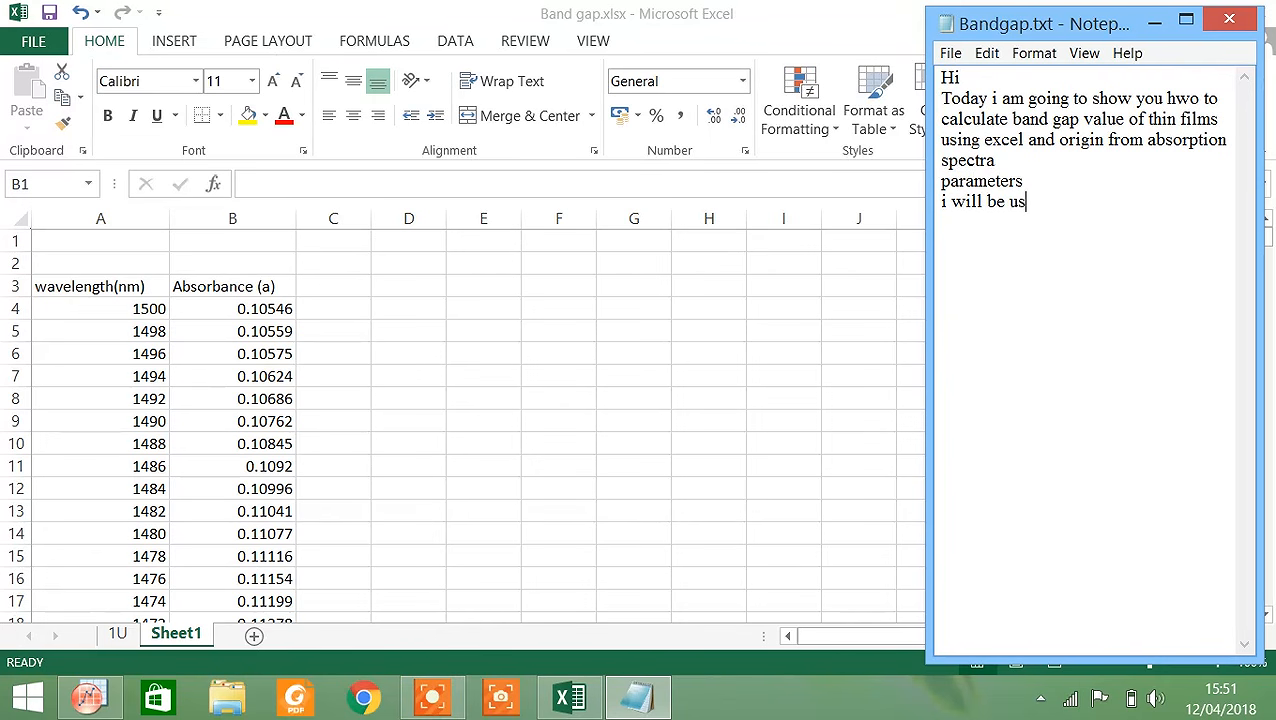
type("ing thickness of ")
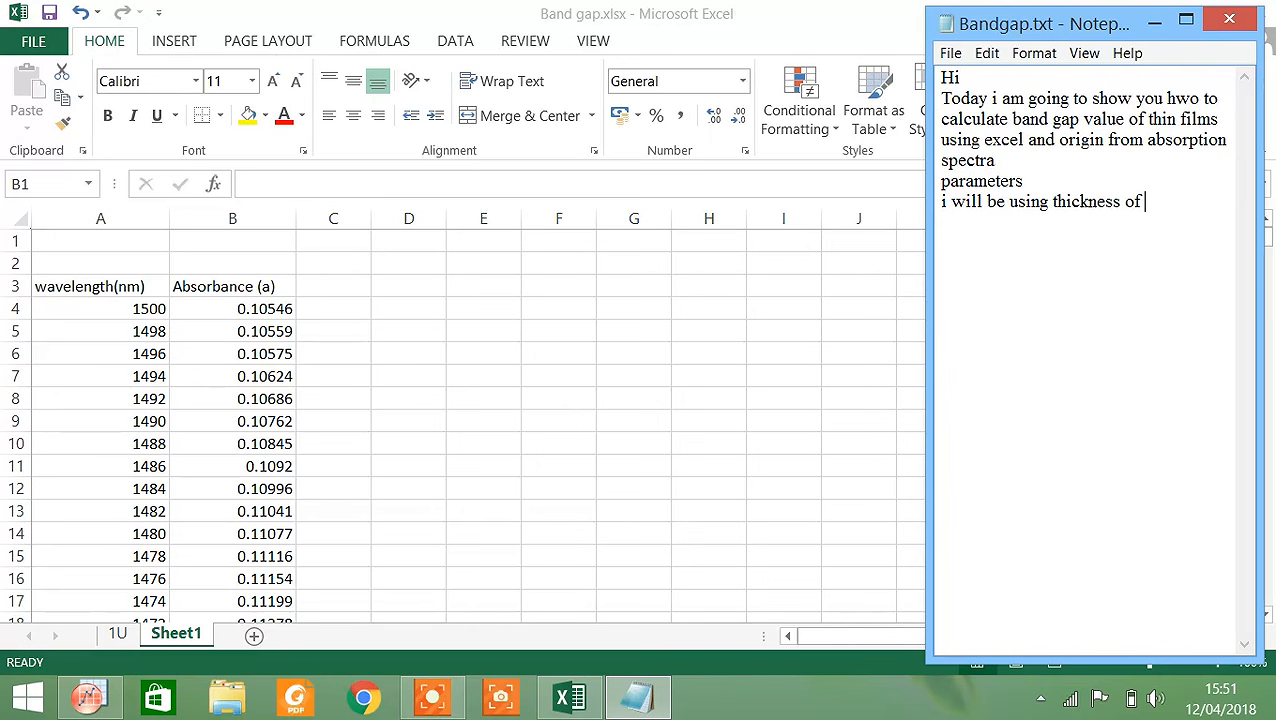
type("500 nm in th")
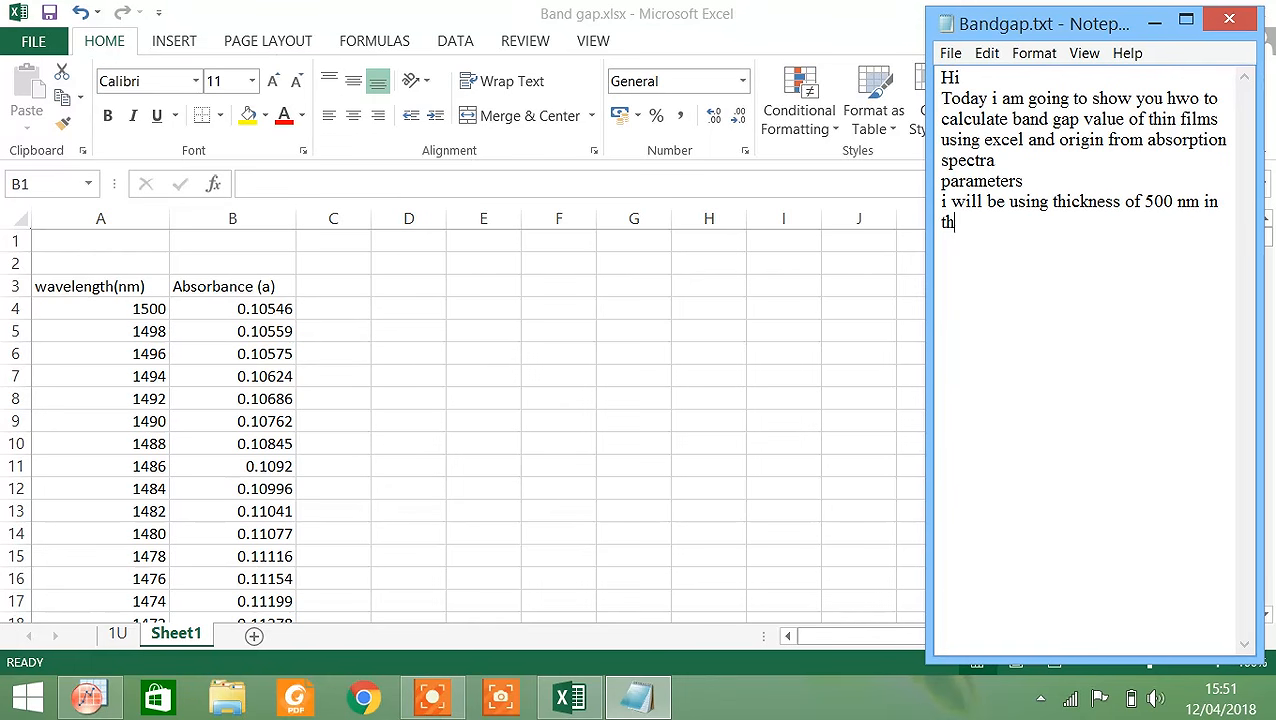
type("is example")
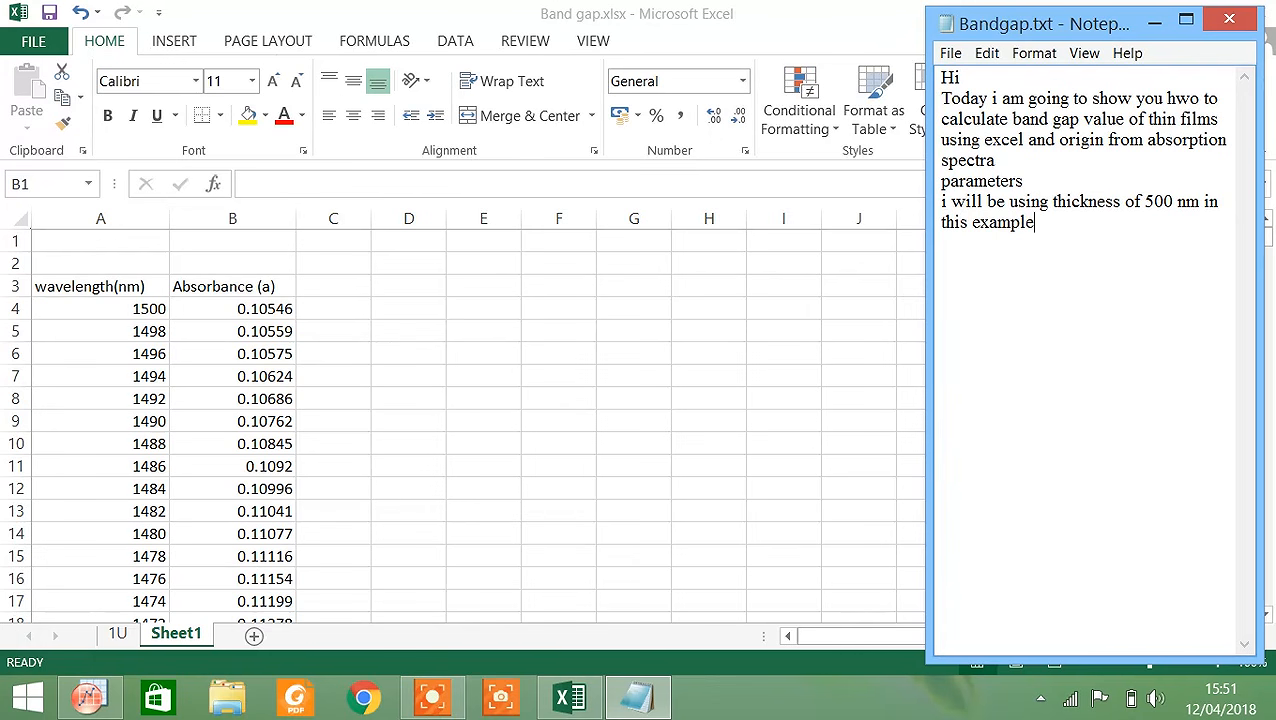
type("lets start")
Switch to the Band gap.xlsx workbook in Excel and enter the header "Absorption coe alpha = absorbance/Thickness" in cell D3.
key("alt+Tab")
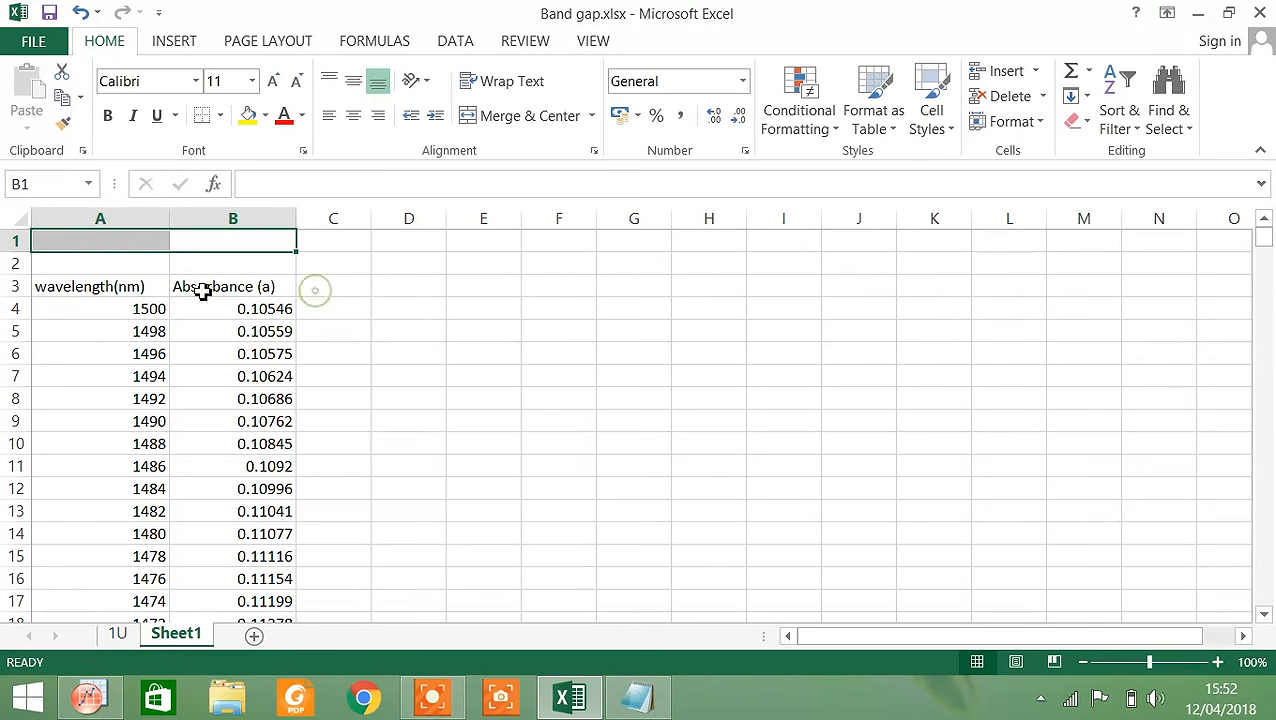
left_click(106, 218)
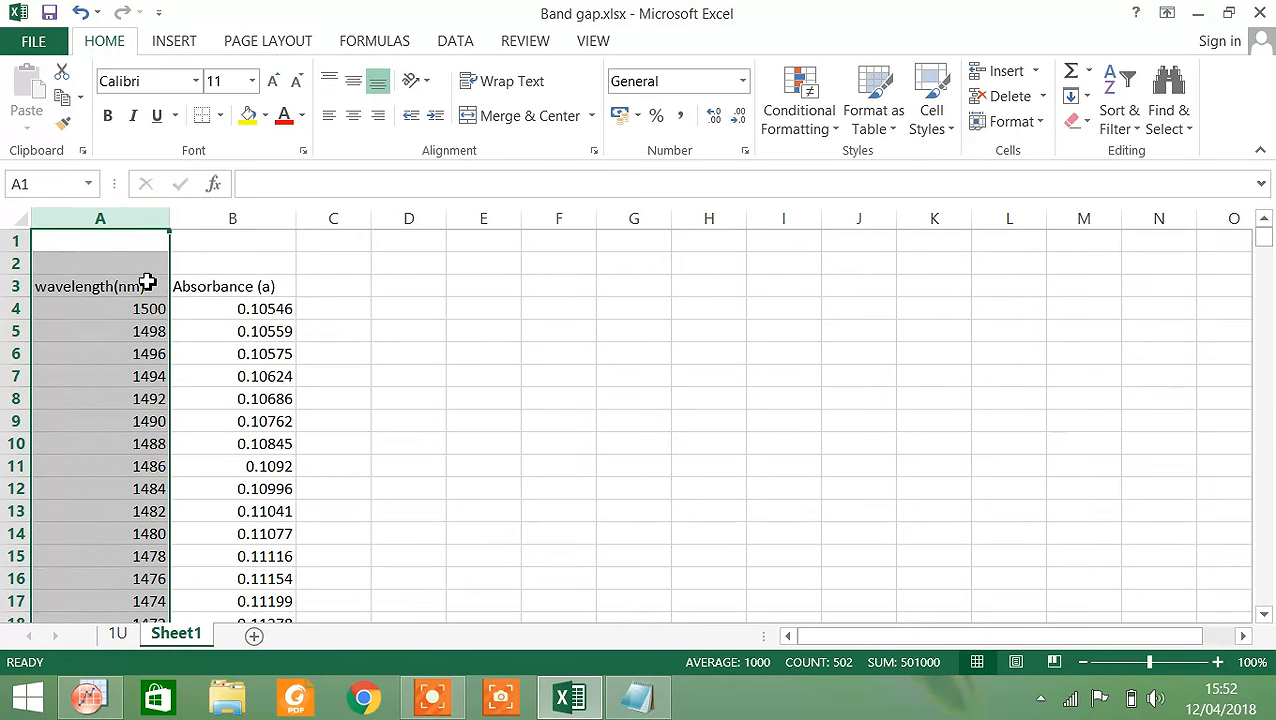
left_click(263, 289)
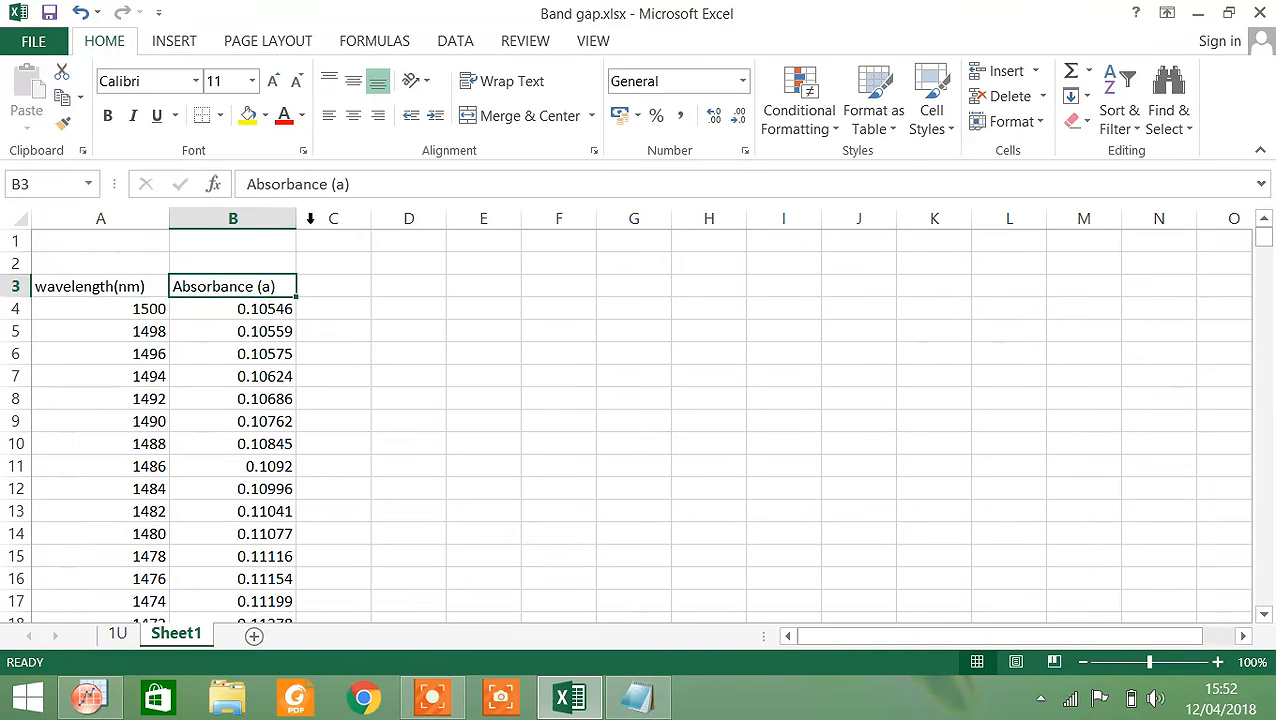
left_click(395, 286)
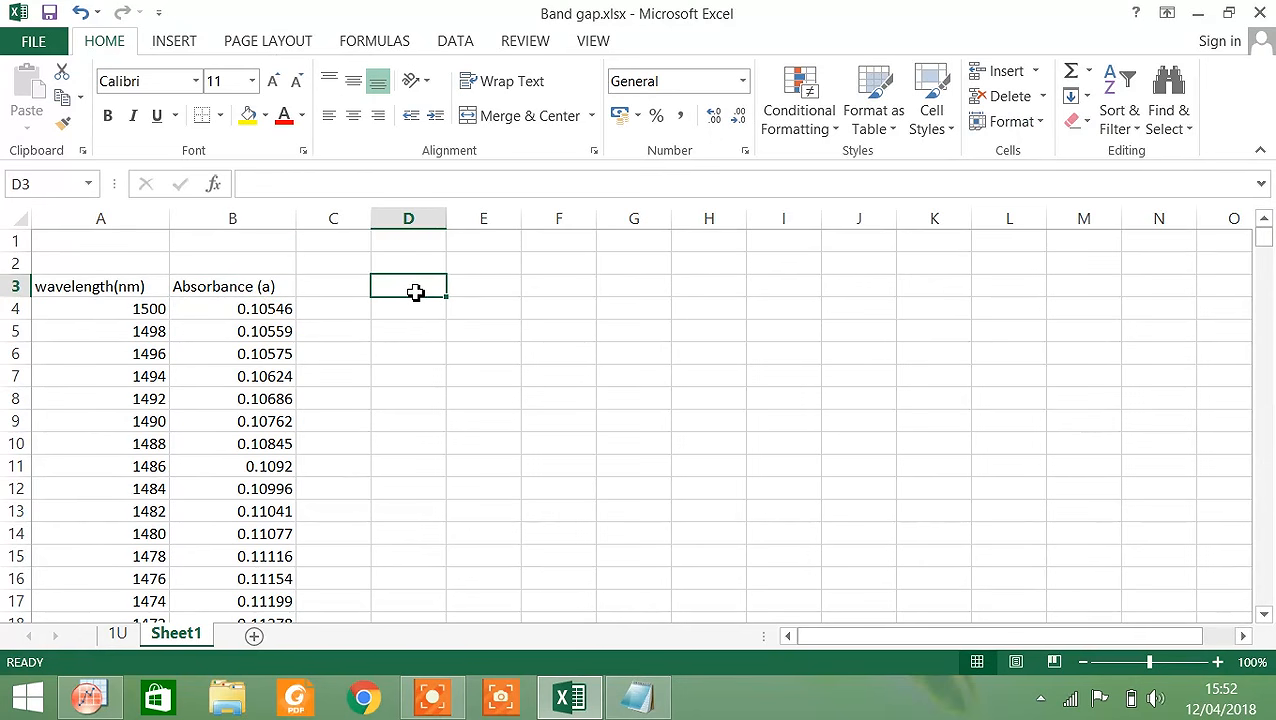
type("Absorption coe")
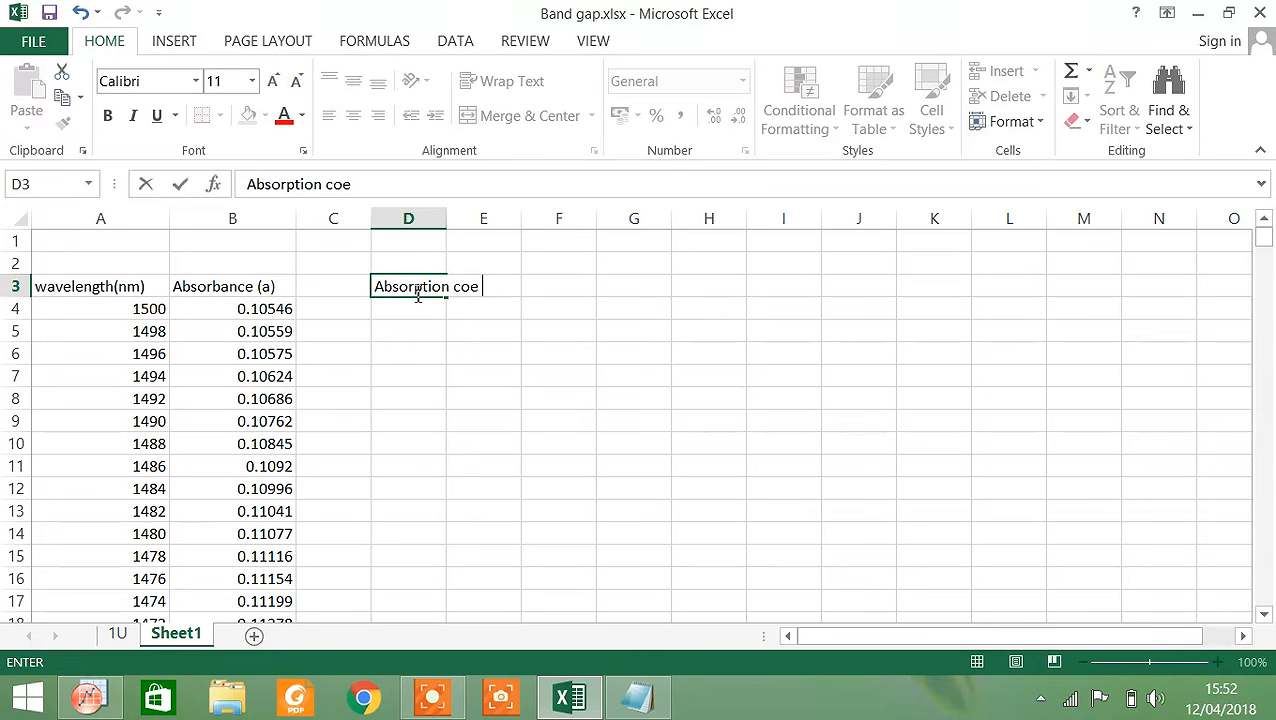
type(" alpha = ab")
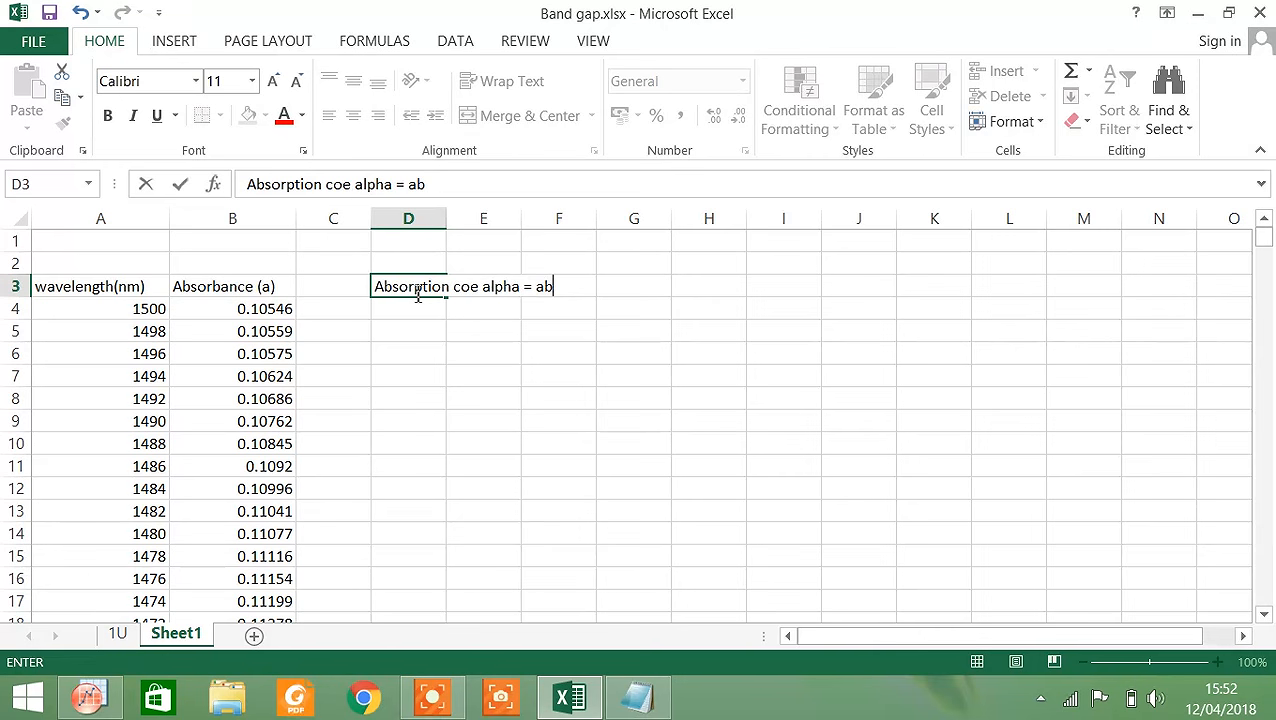
type("sorbance ")
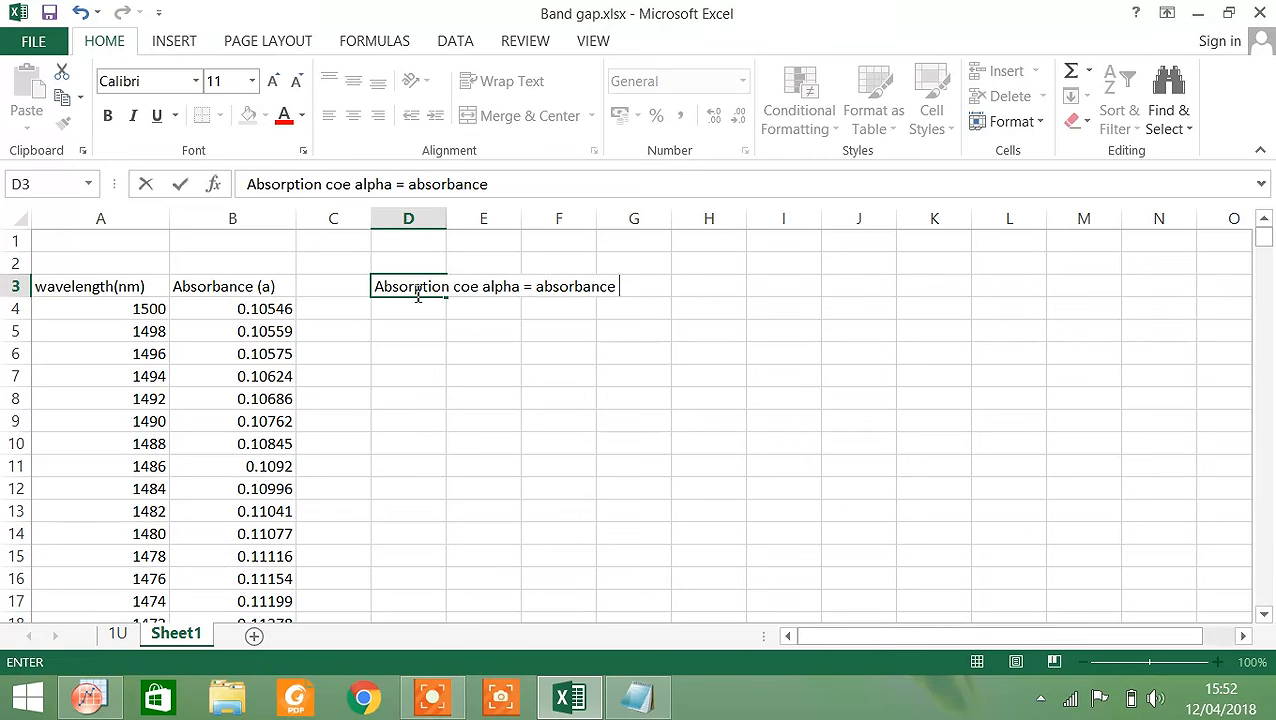
type("/Thickness")
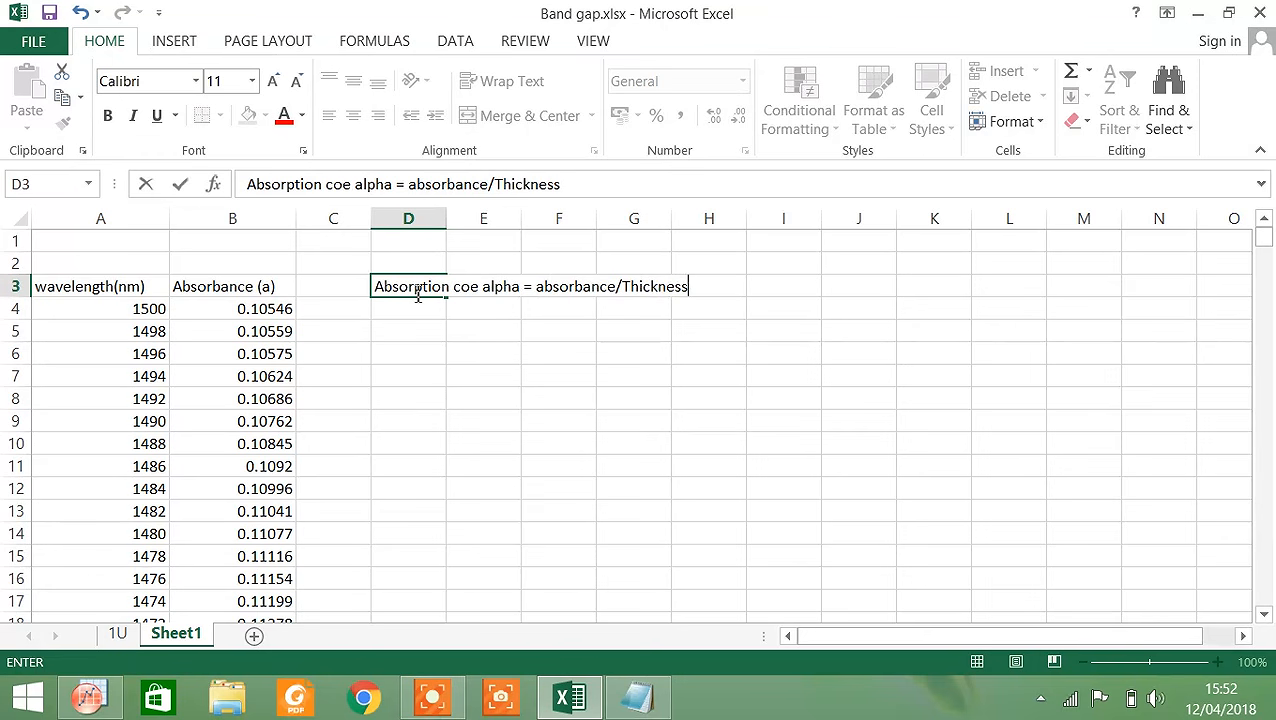
left_click(726, 285)
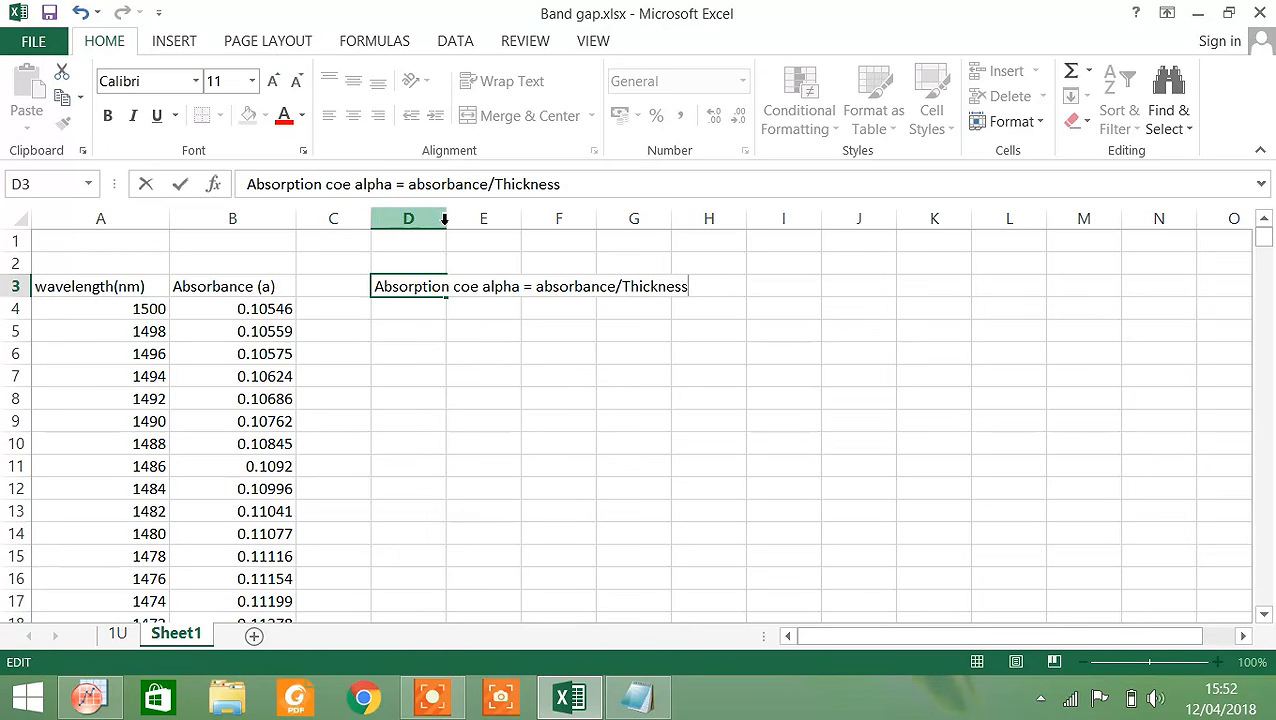
Widen column D to fit the full absorption coefficient header.
left_click(440, 219)
left_click_drag(447, 219, 689, 219)
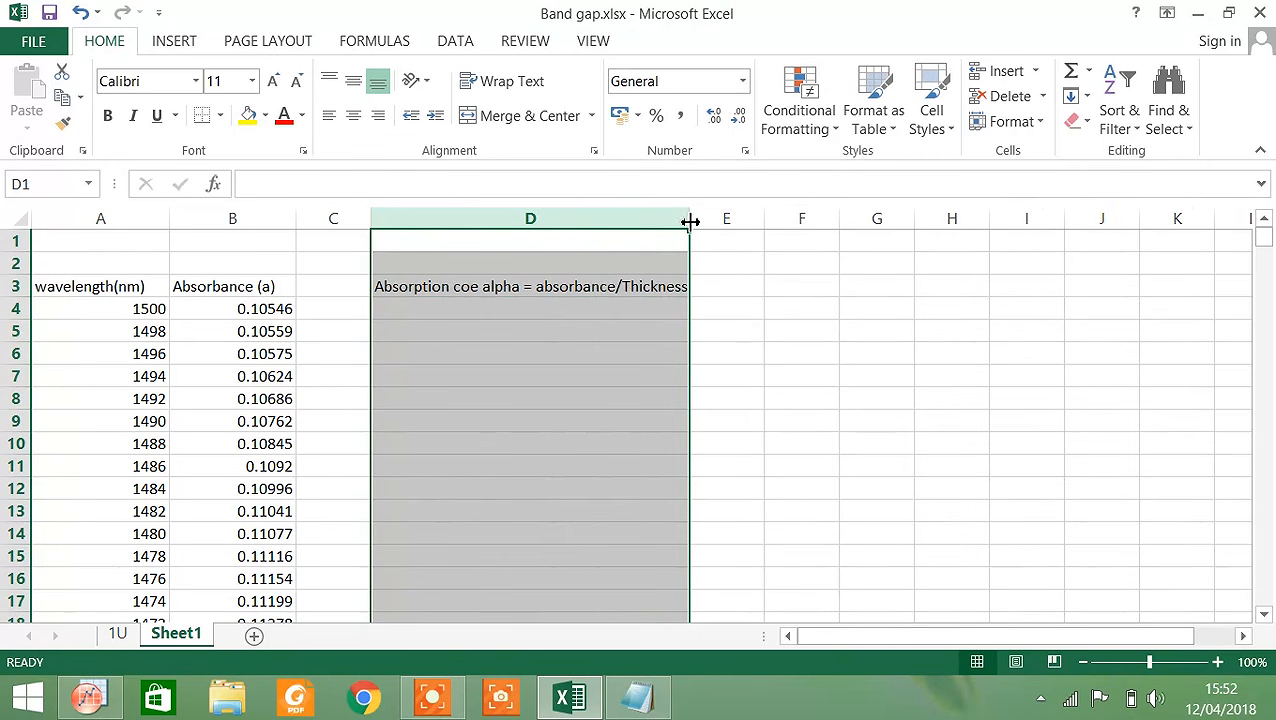
left_click(472, 310)
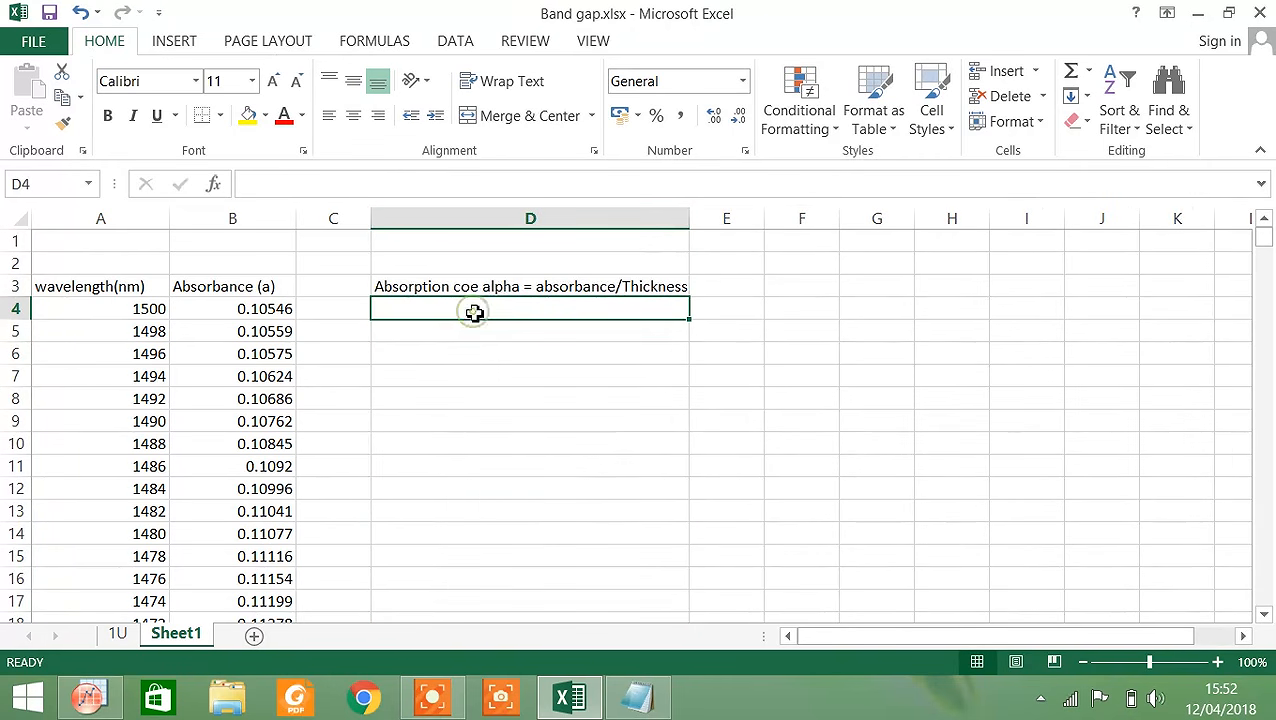
Enter the note "Thickness=500*10^-9" in cell D2, above the absorption coefficient header.
left_click(519, 264)
type("Thi")
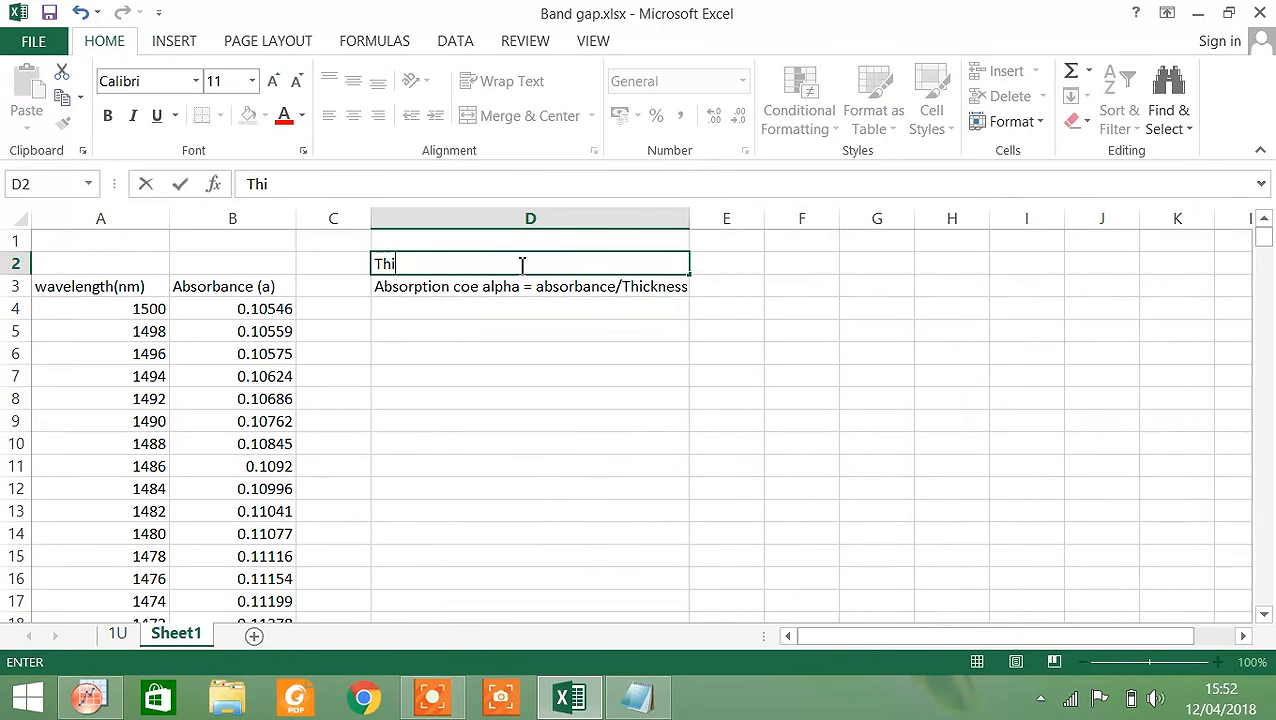
type("ckness")
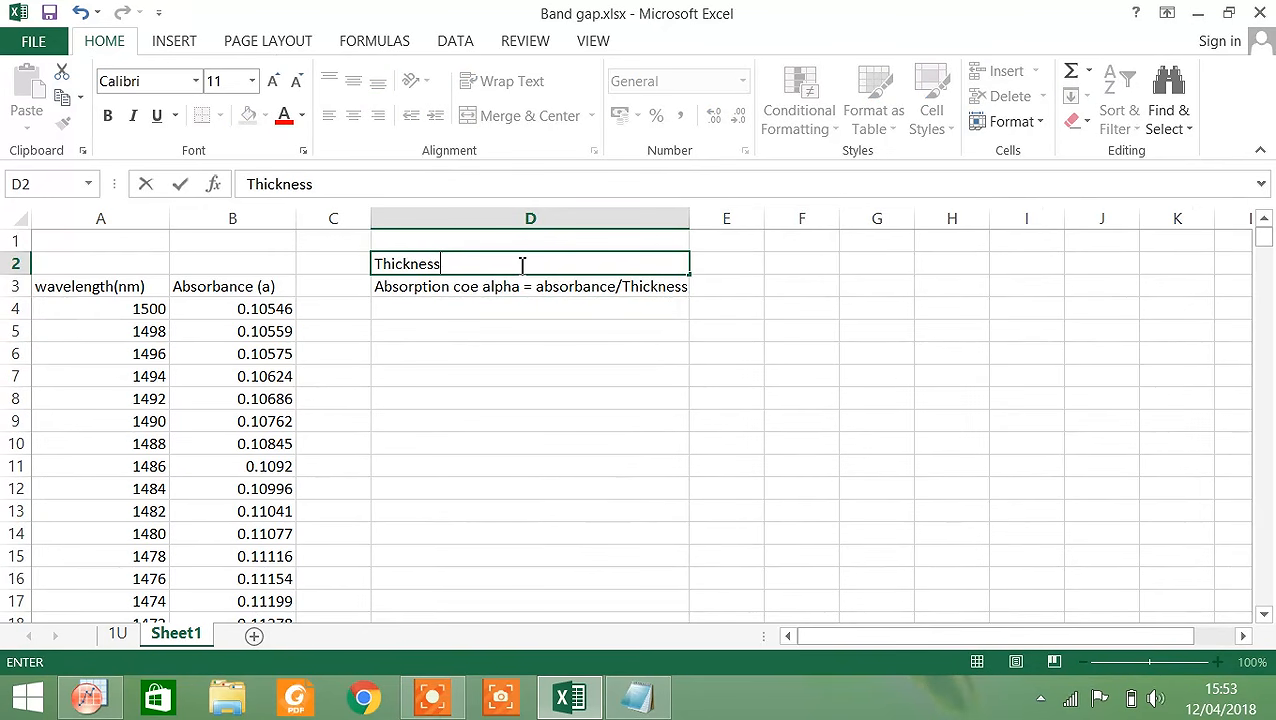
type("=500*10^-")
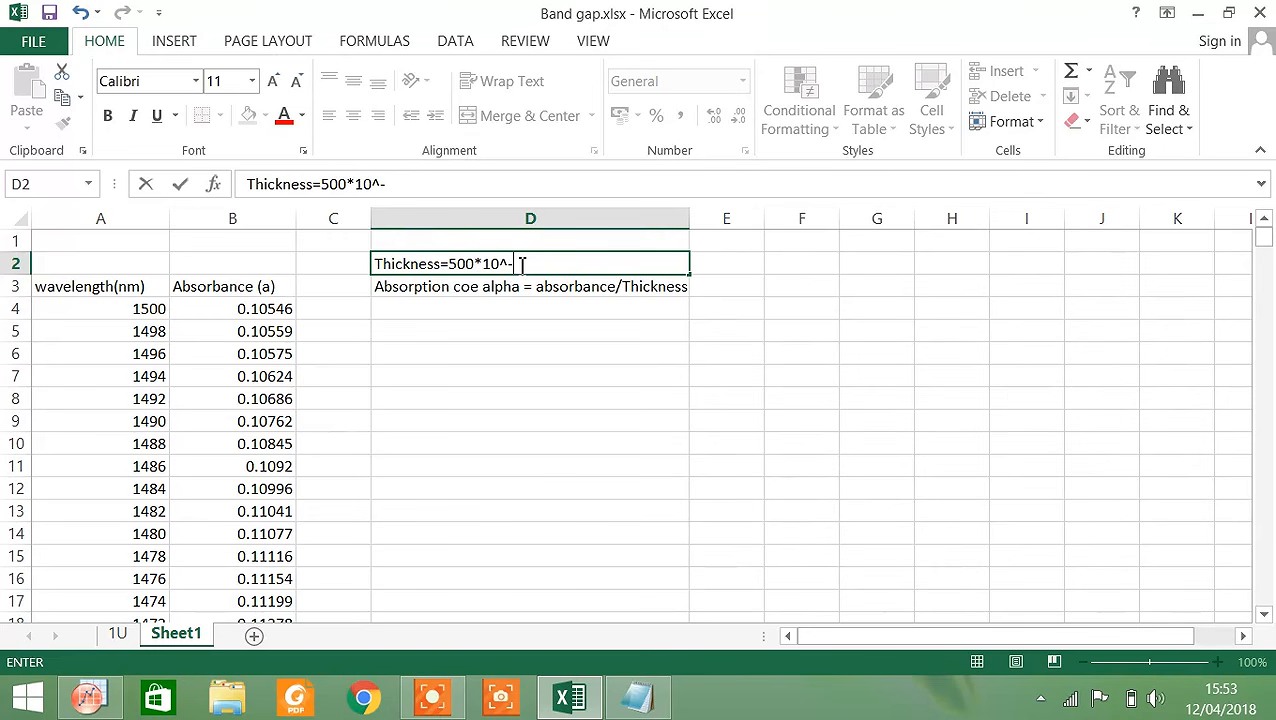
type("9")
Enter the column header "Energy hv" in cell E3.
left_click(750, 290)
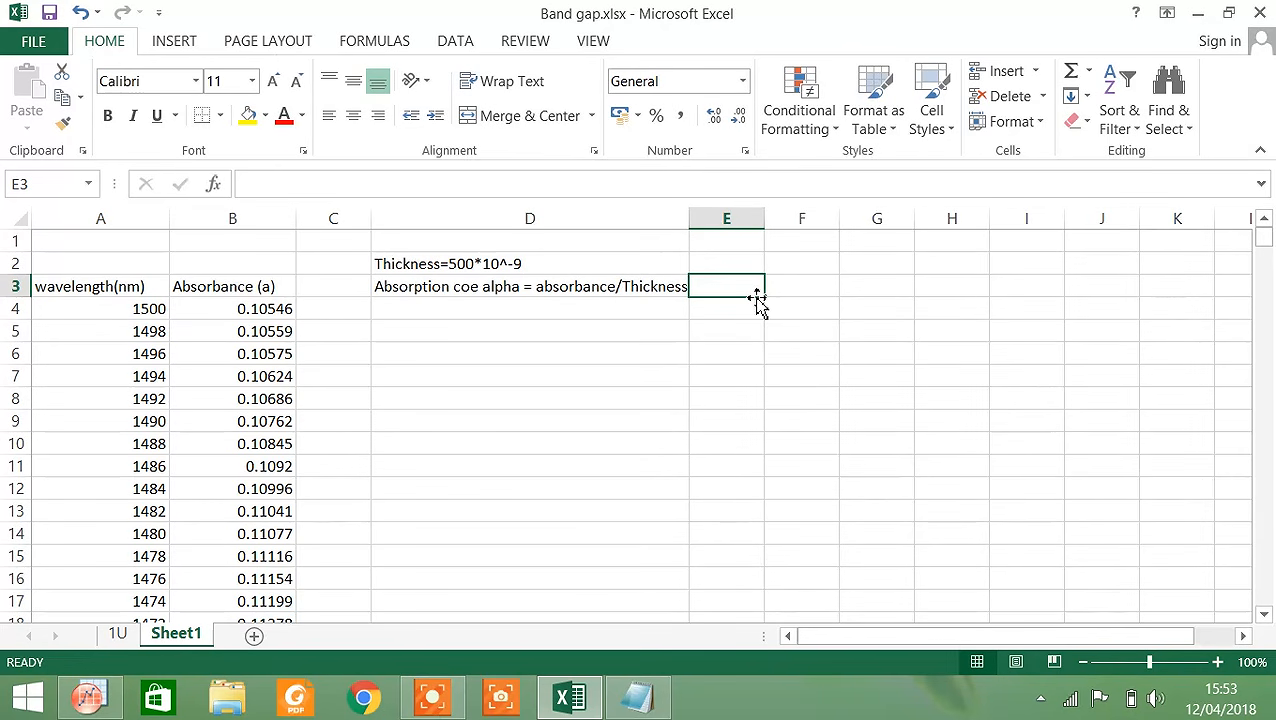
type("hv")
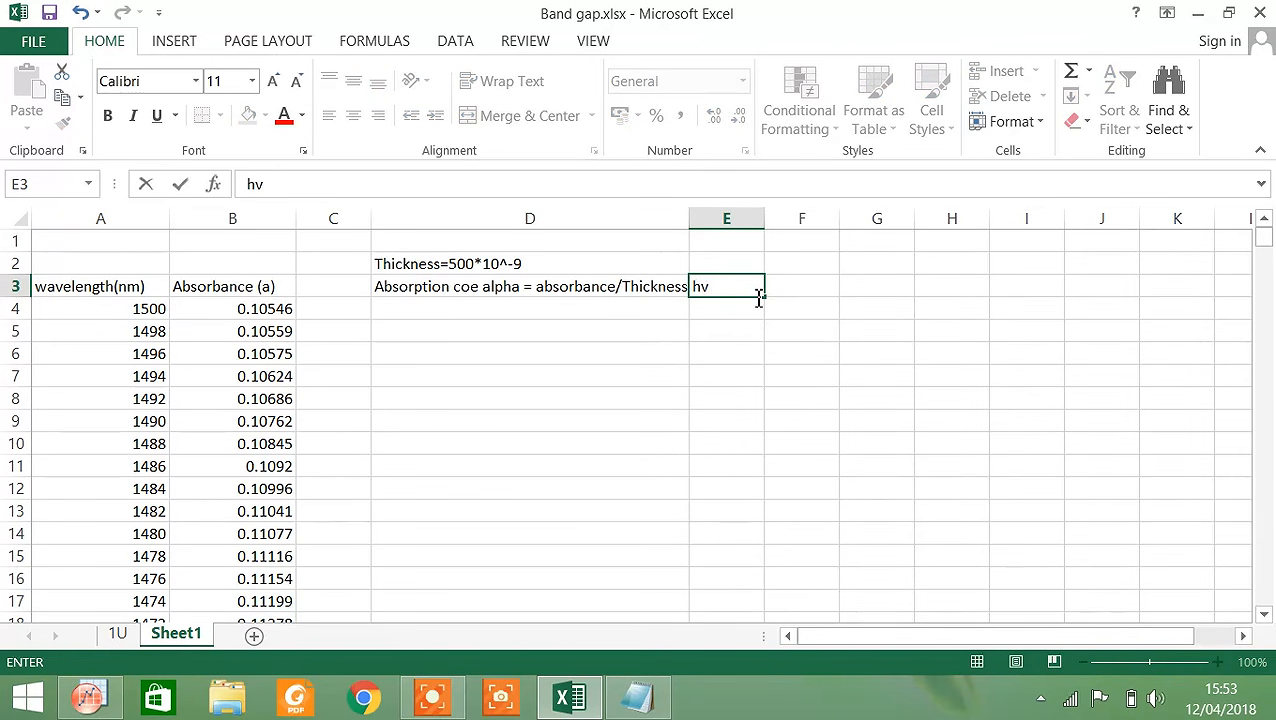
key("Left")
key("Left")
key("Right")
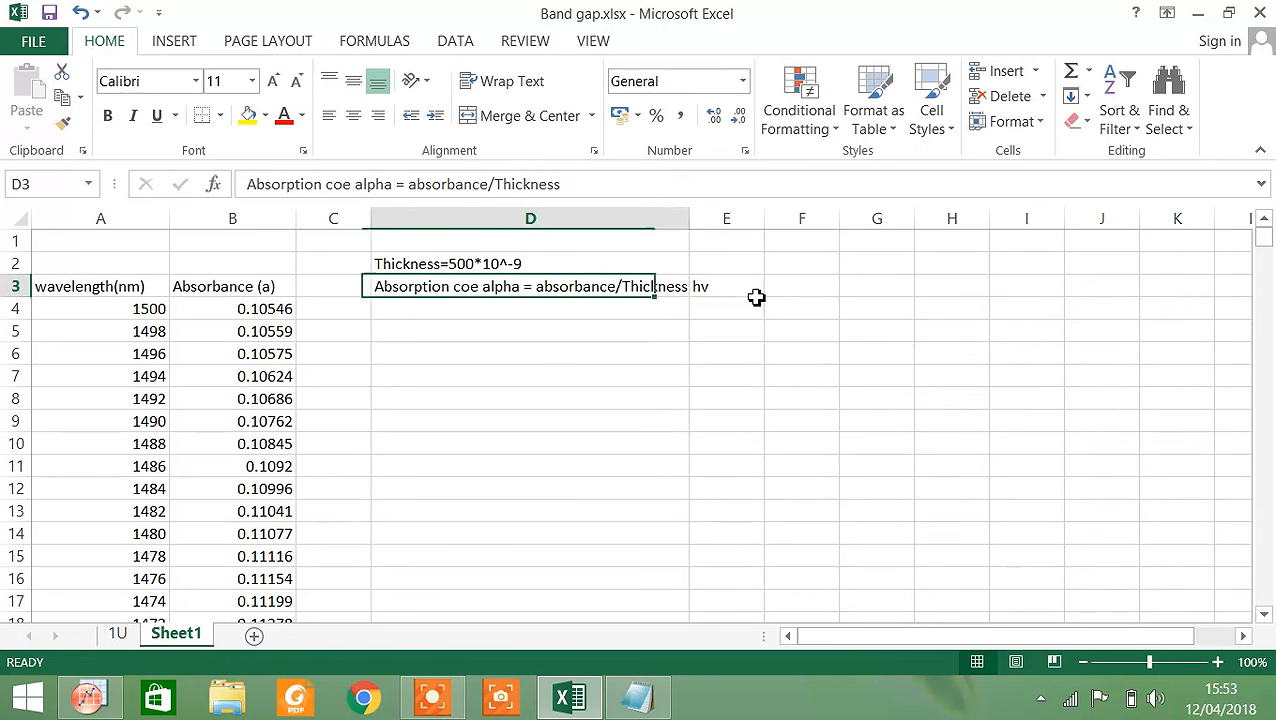
left_click(744, 295)
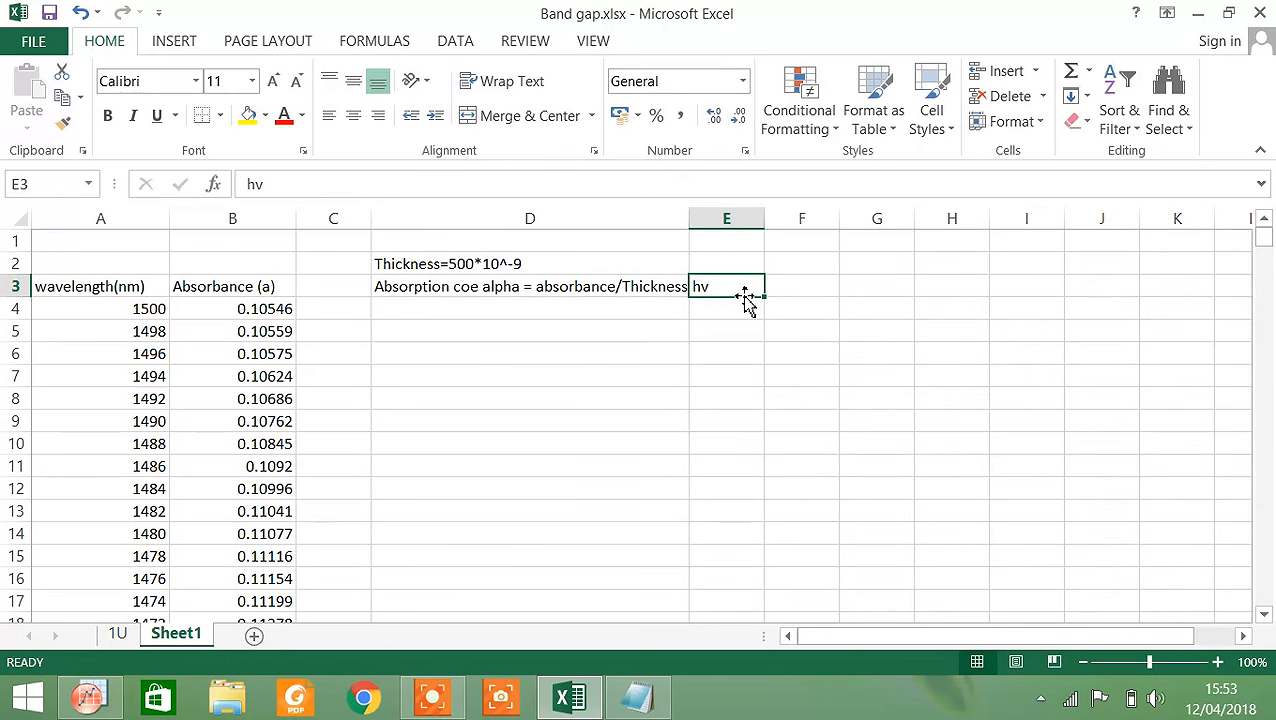
double_click(744, 287)
key("BackSpace")
key("BackSpace")
type("Ene")
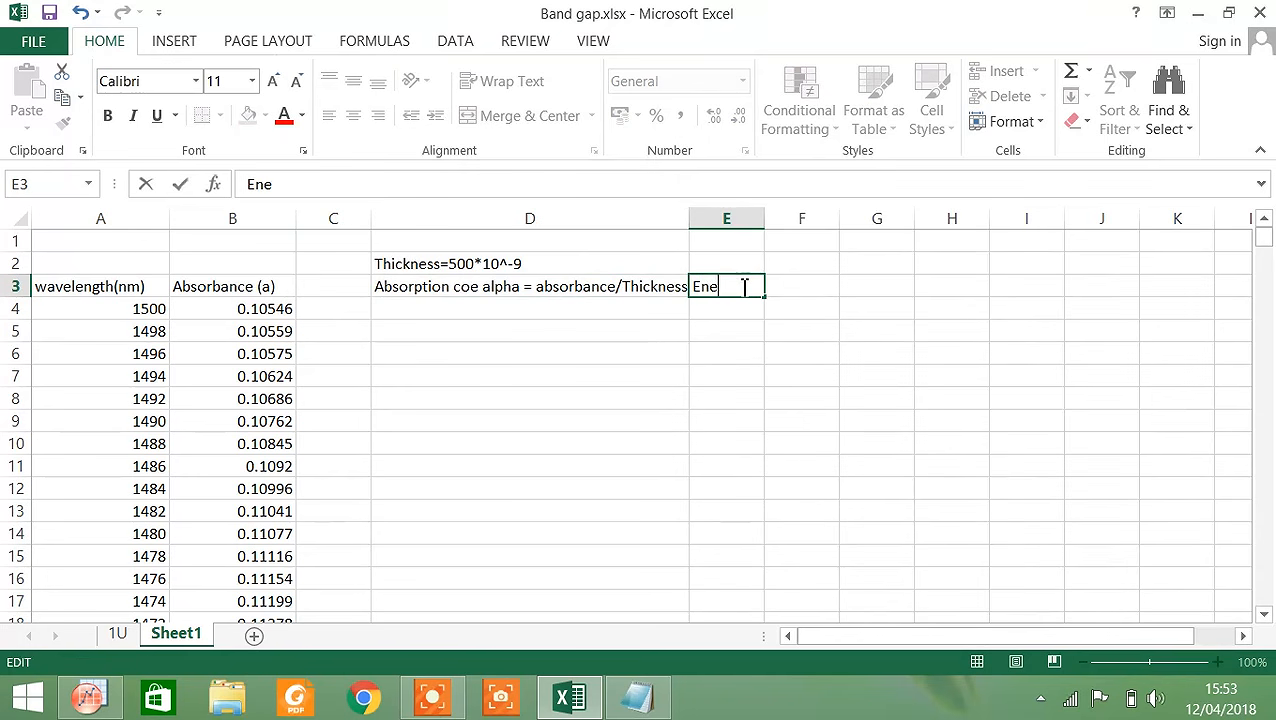
type("rgy hv")
left_click(869, 291)
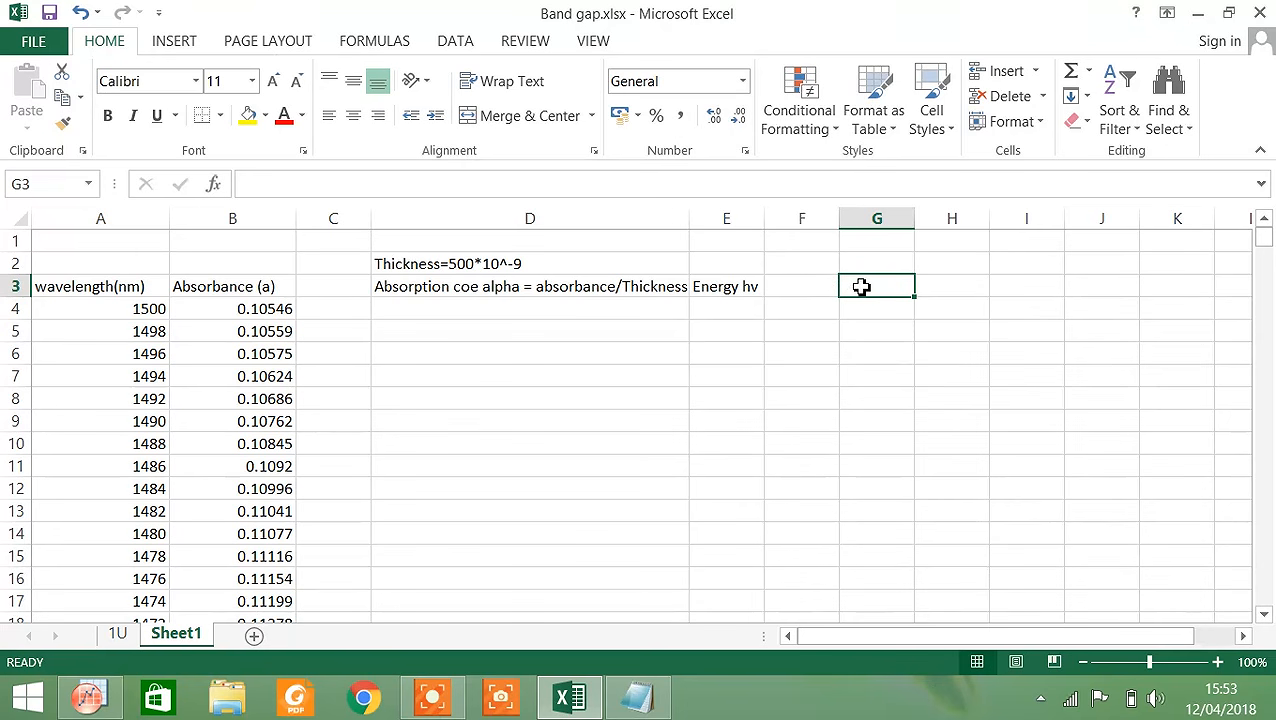
Enter "(alpha hv)" with both parentheses as the start of the header in cell F3.
double_click(829, 286)
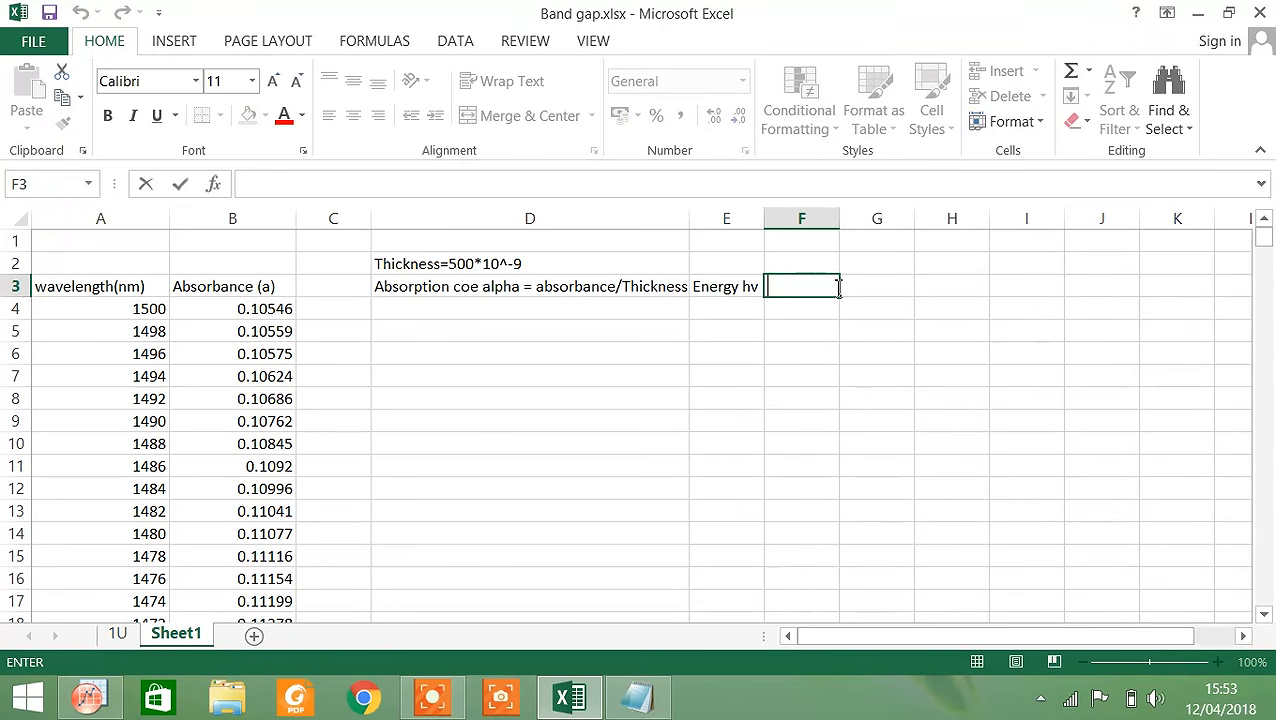
type("alpha hv")
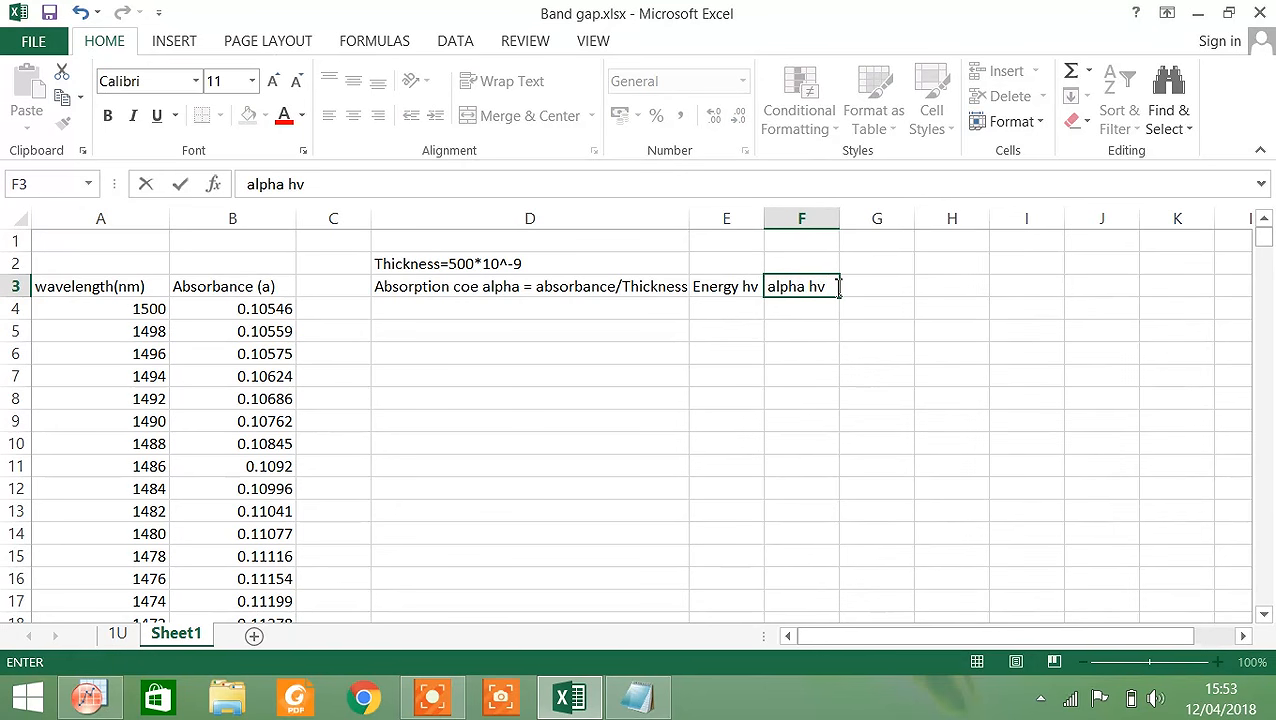
type(" ^")
key("BackSpace")
type(")")
key("Left")
key("Left")
key("Left")
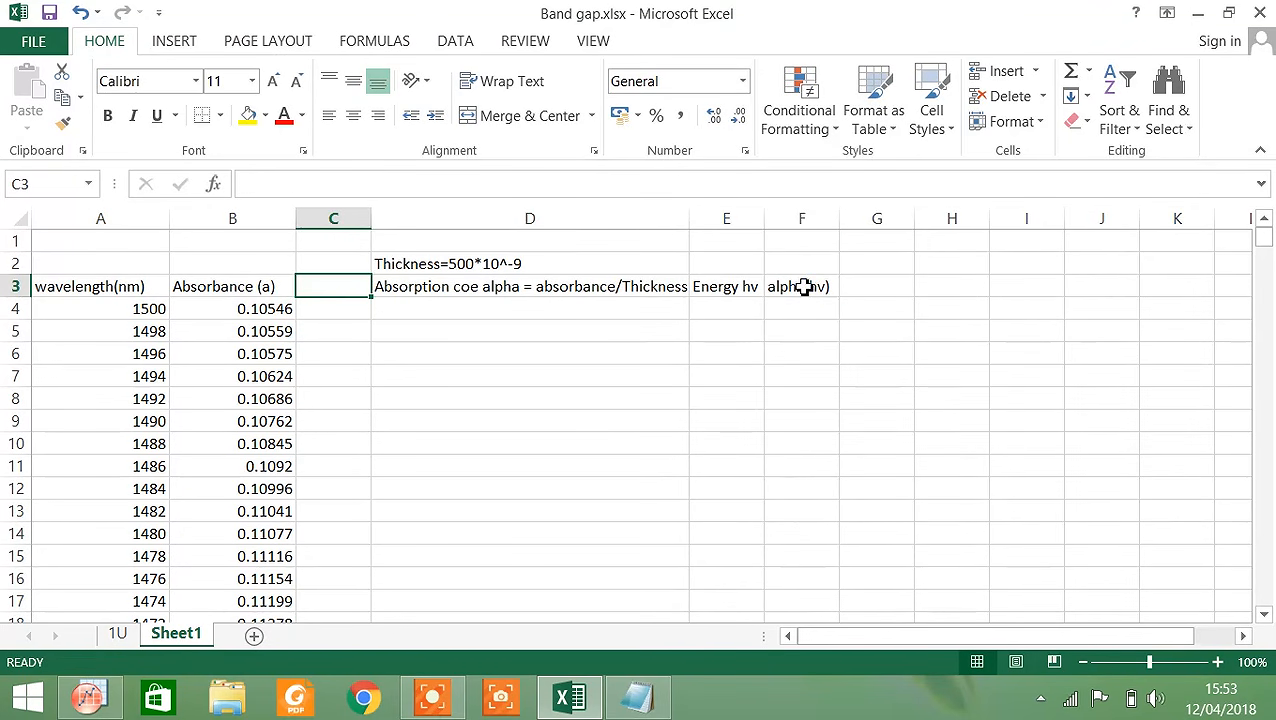
double_click(804, 287)
left_click(770, 289)
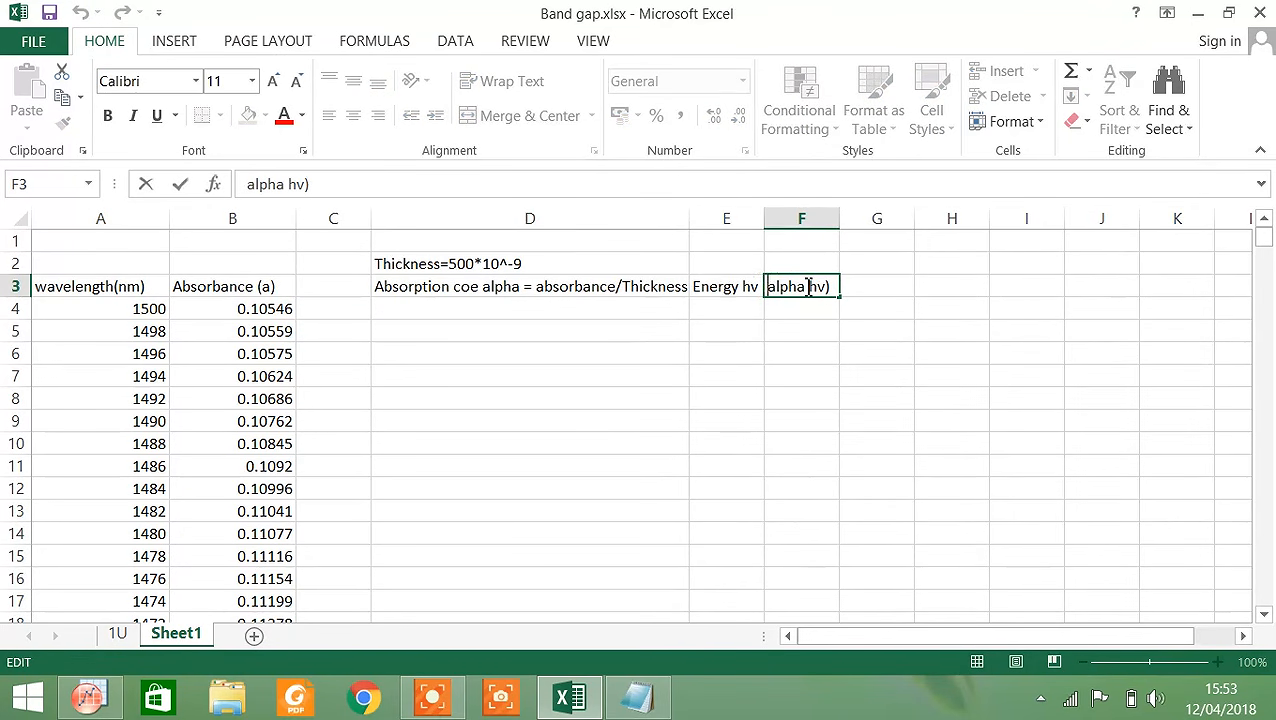
type("(")
key("Right")
key("Right")
key("Right")
key("Right")
key("Right")
key("Right")
key("Right")
key("Right")
key("Right")
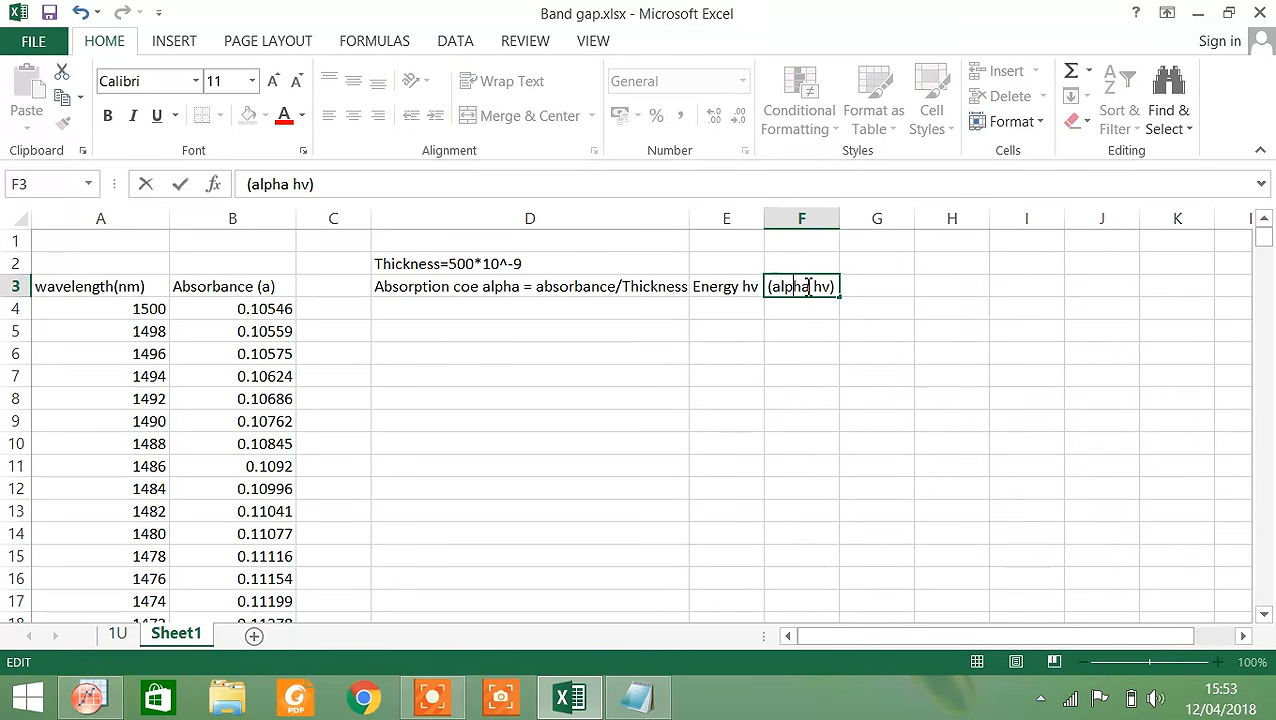
Complete the header in cell F3 so it reads "(alpha hv)^2 for direct band gap semiconductor".
type("^2 for")
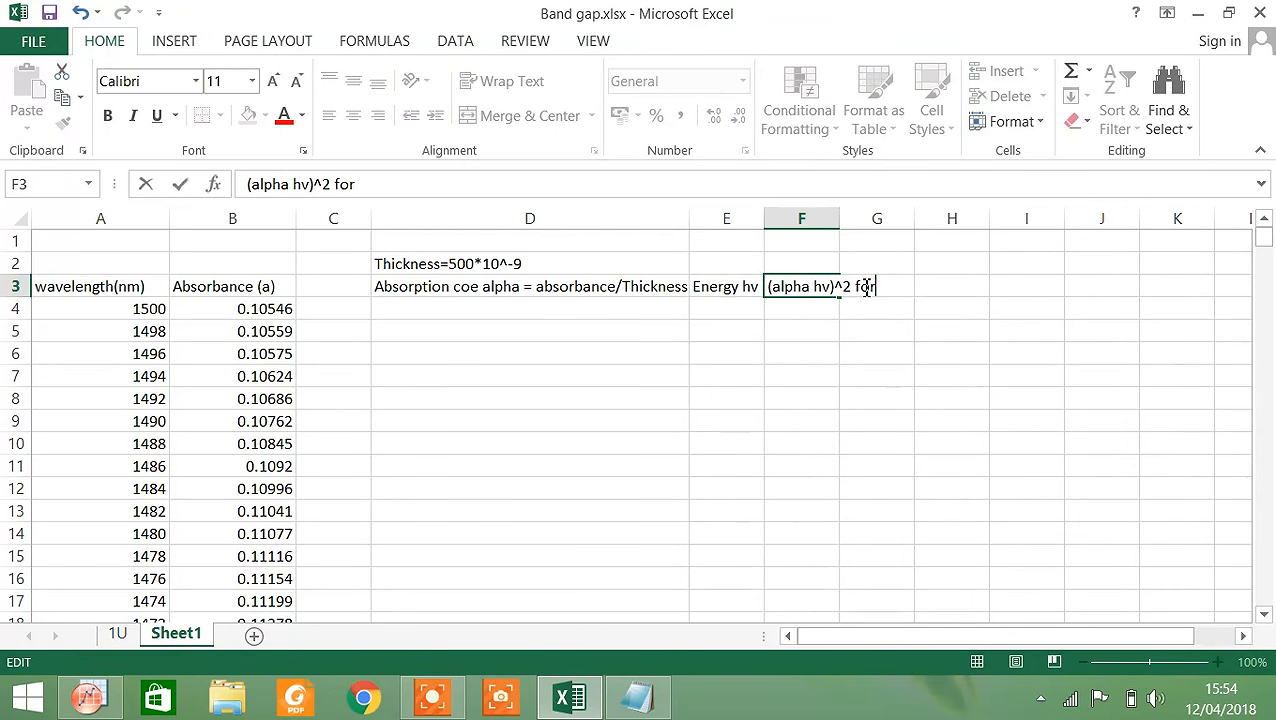
type(" direct ")
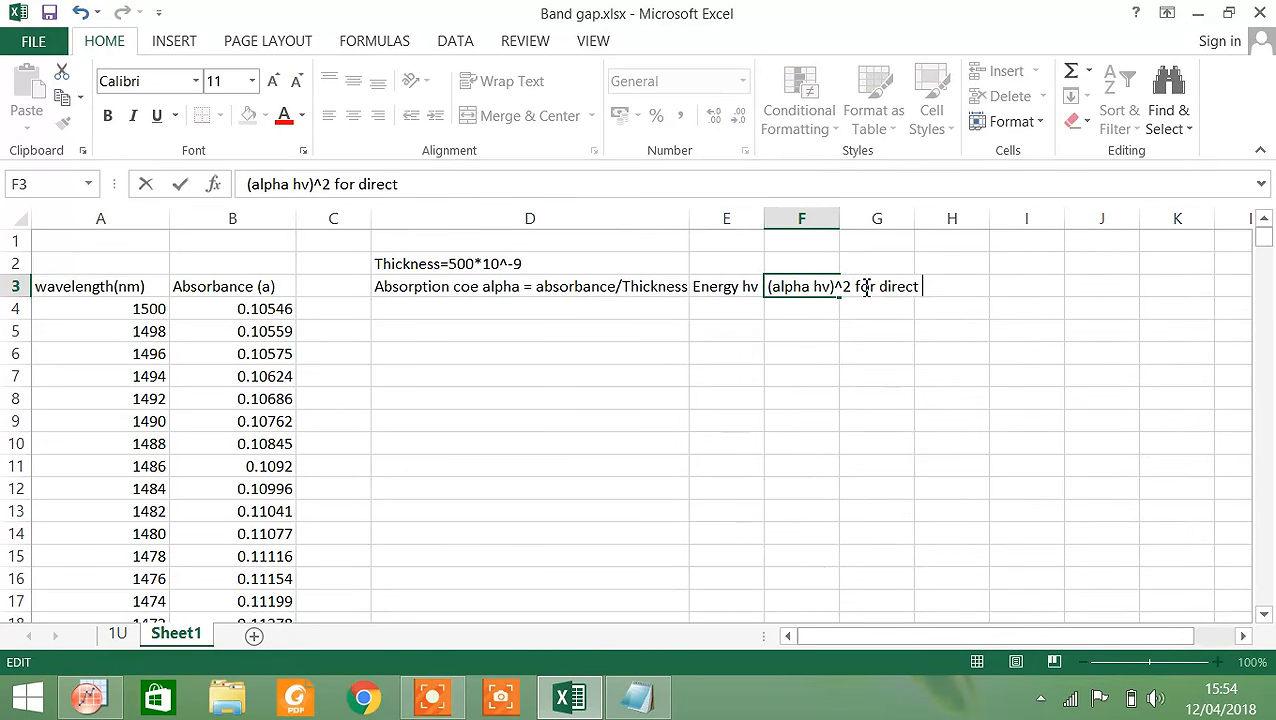
type("band ga")
key("BackSpace")
type("gap semi")
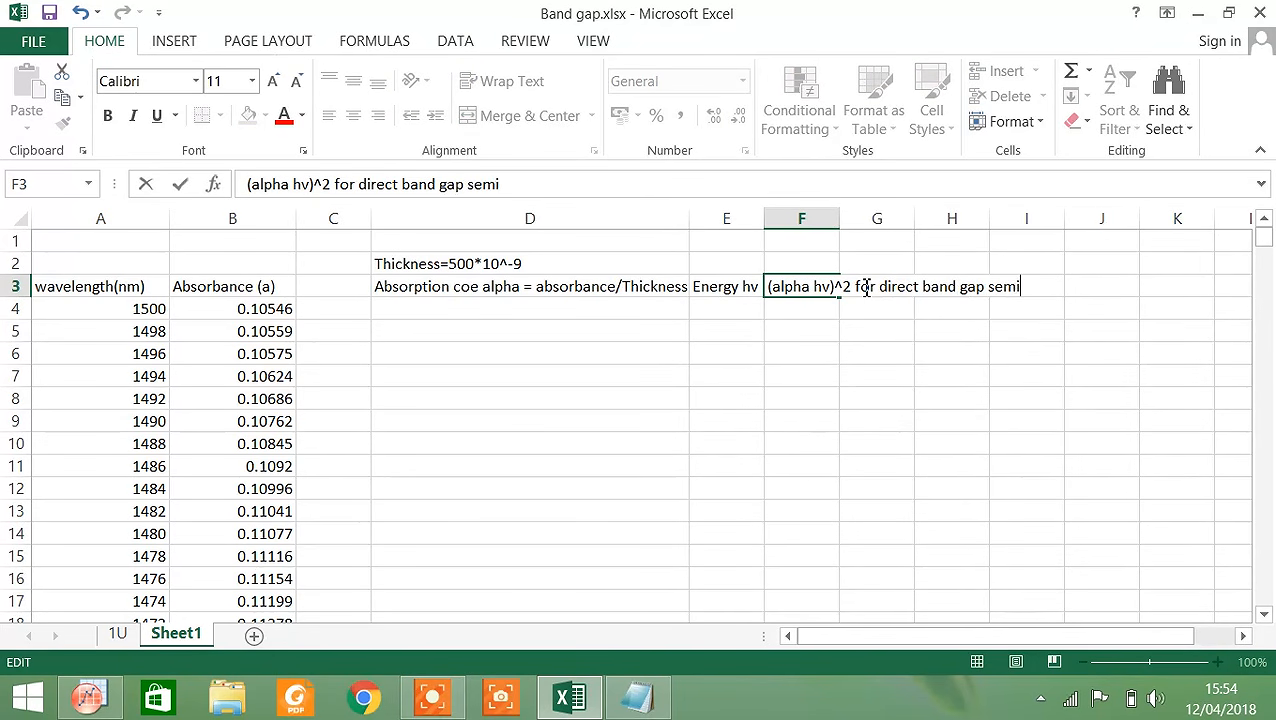
type("conductor")
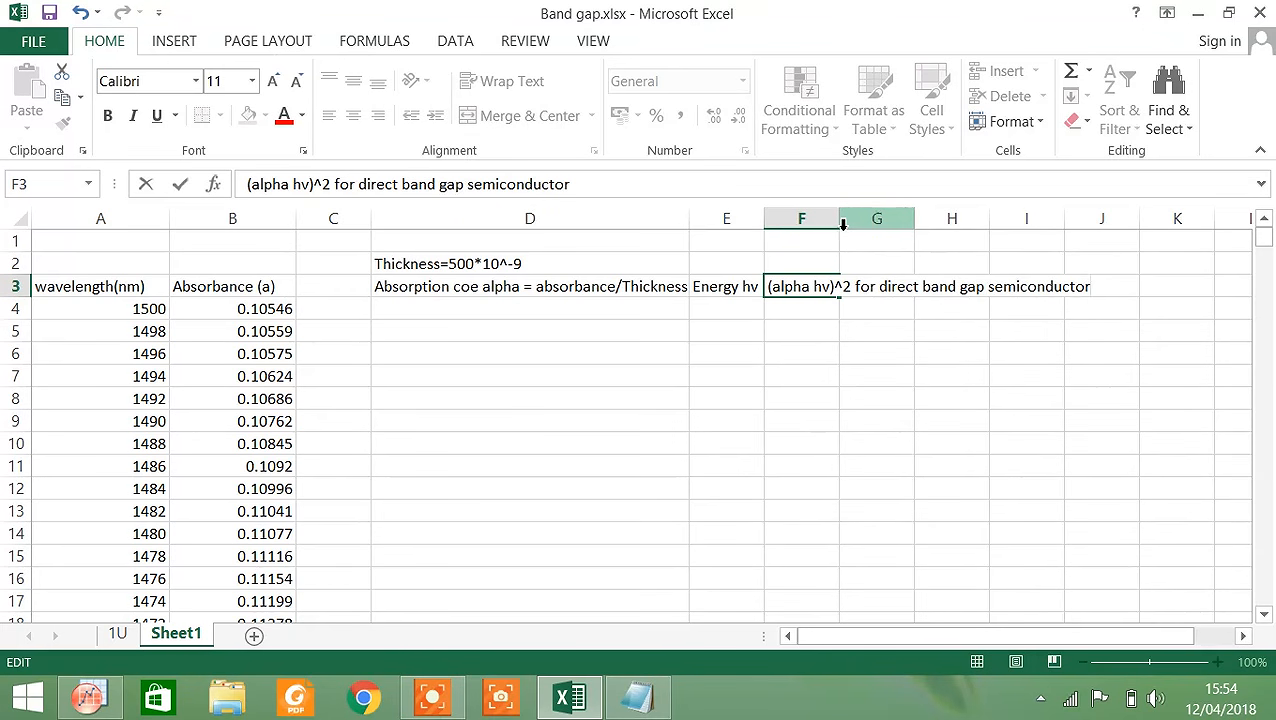
left_click_drag(842, 225, 840, 220)
left_click(862, 247)
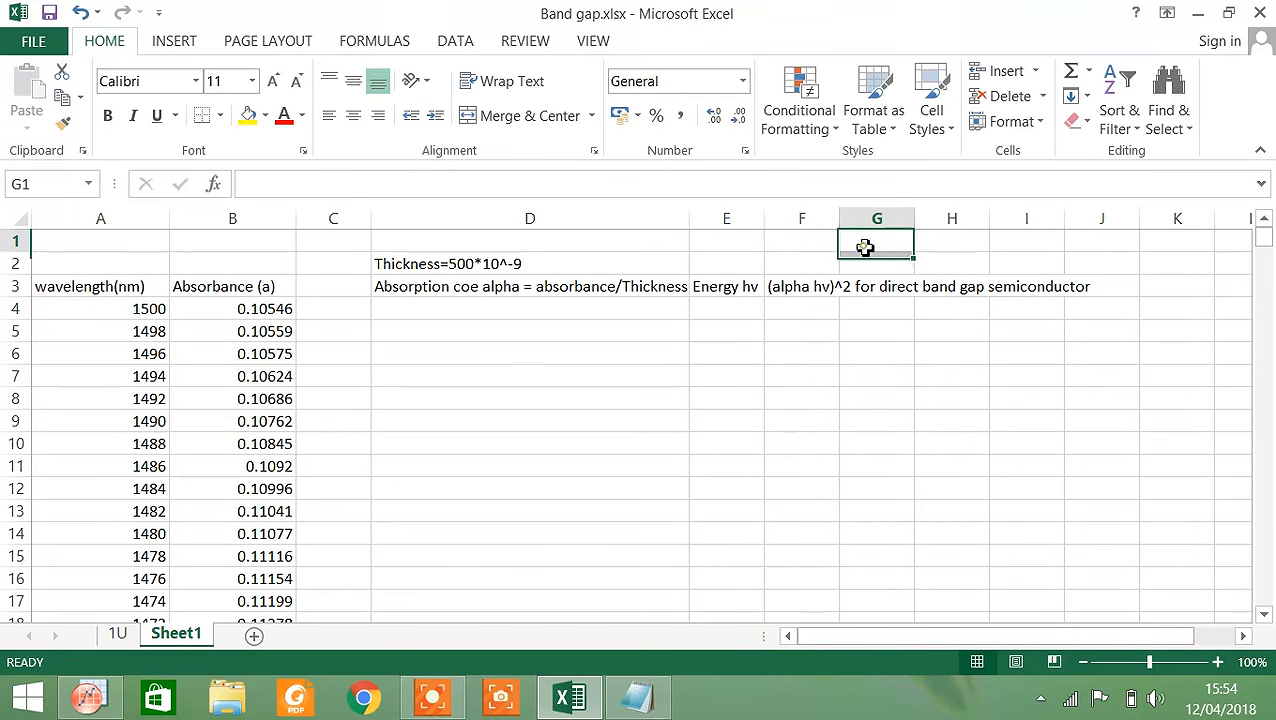
Widen column F to fit the full (alpha hv)^2 header.
left_click(795, 284)
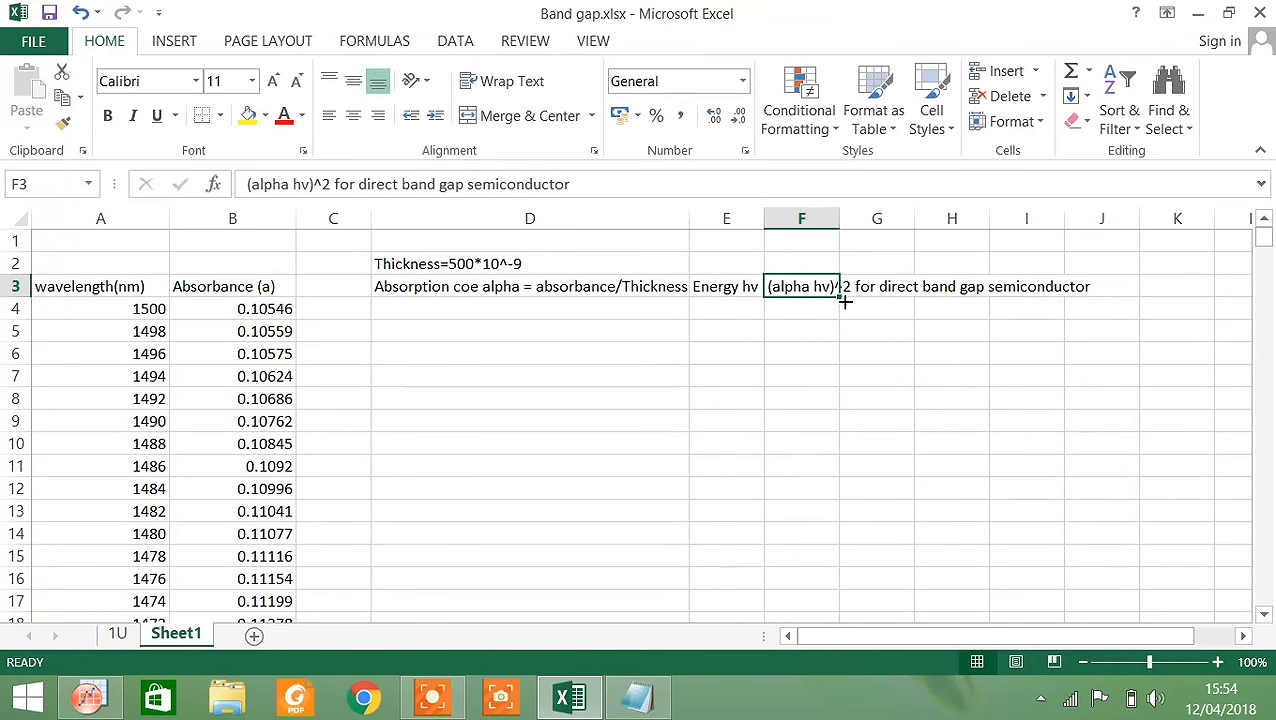
left_click_drag(842, 298, 830, 294)
left_click_drag(843, 213, 1099, 218)
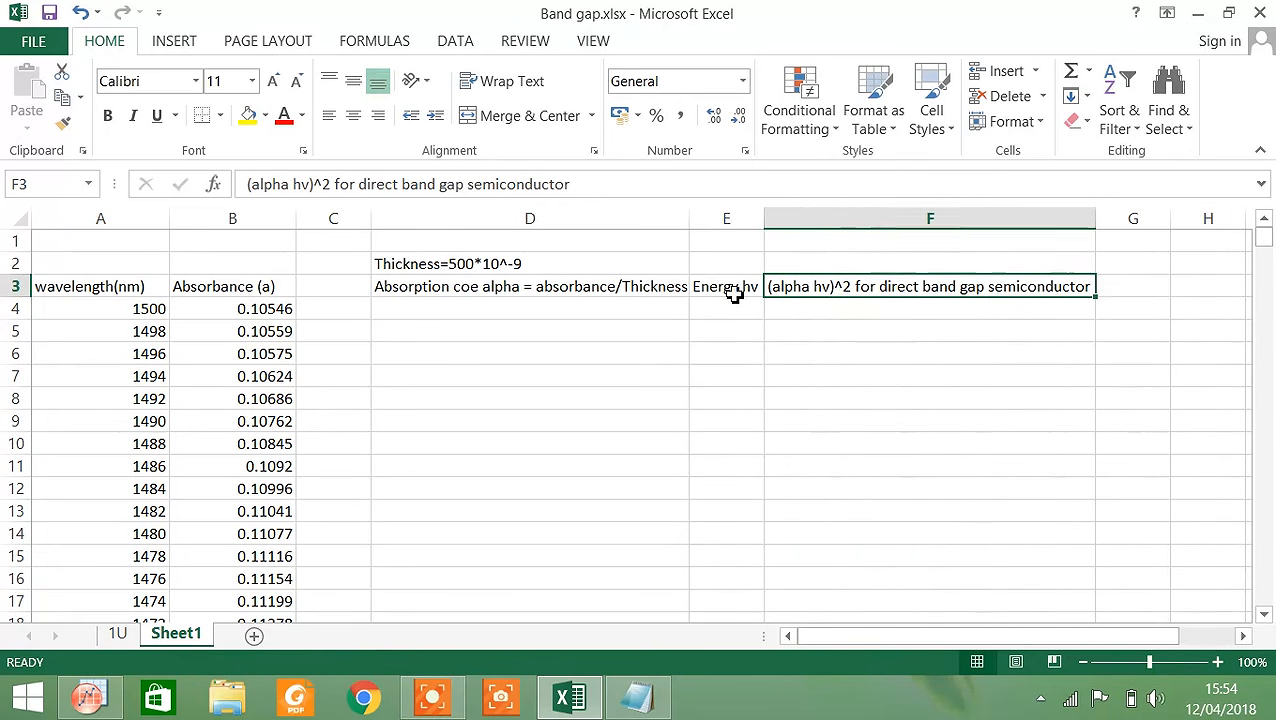
Enter the absorption coefficient formula =B4/(500*10^(-9)) in cell D4.
left_click(425, 309)
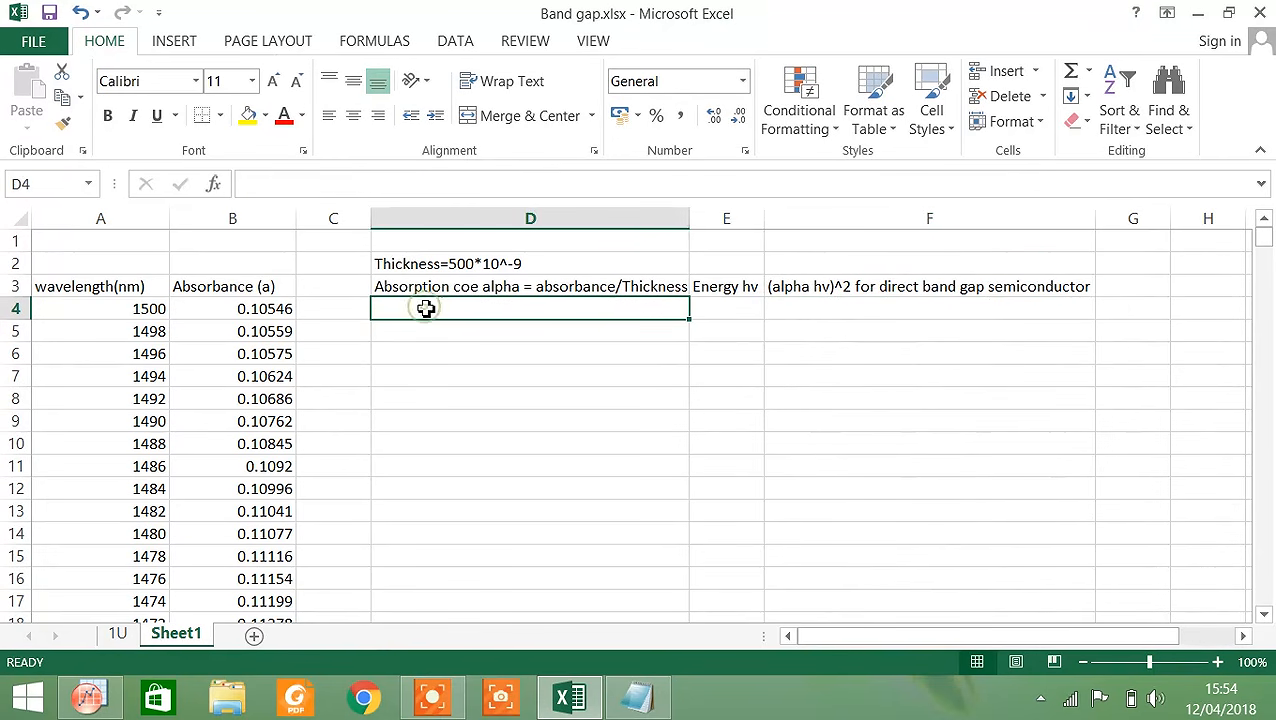
left_click(365, 186)
type("=")
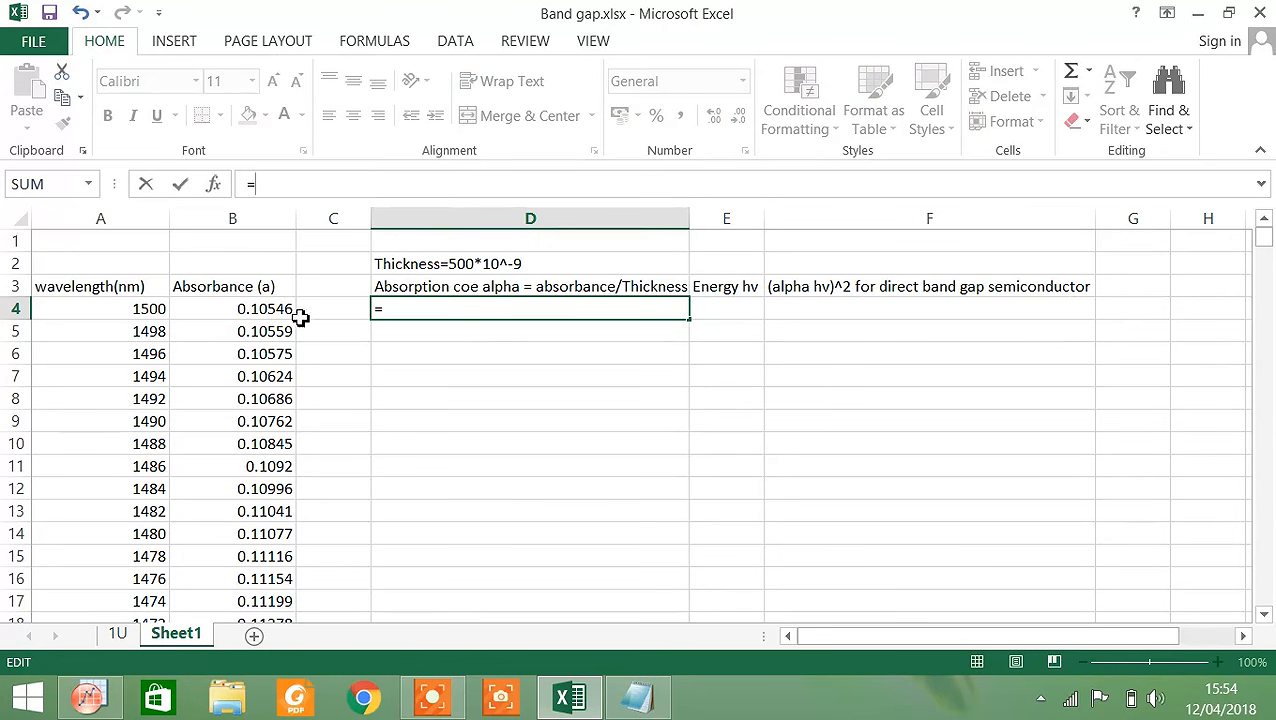
left_click(245, 312)
type("/(500*10^(-9")
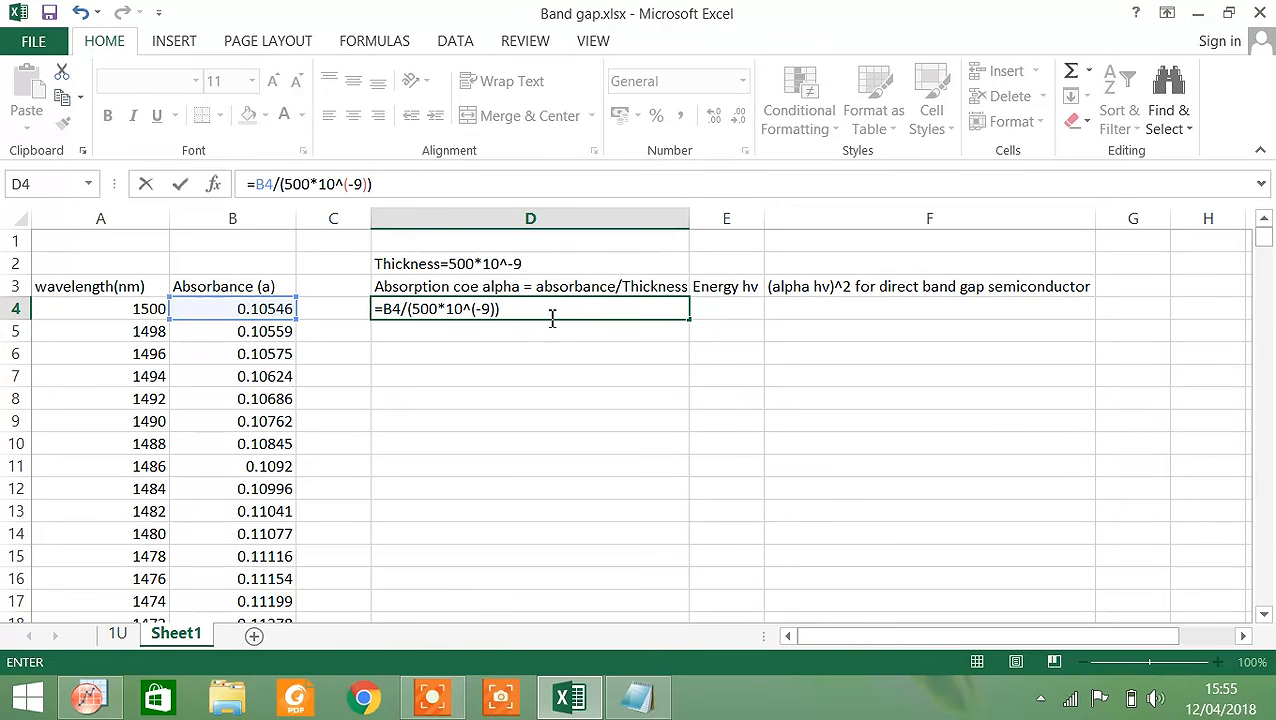
key("Return")
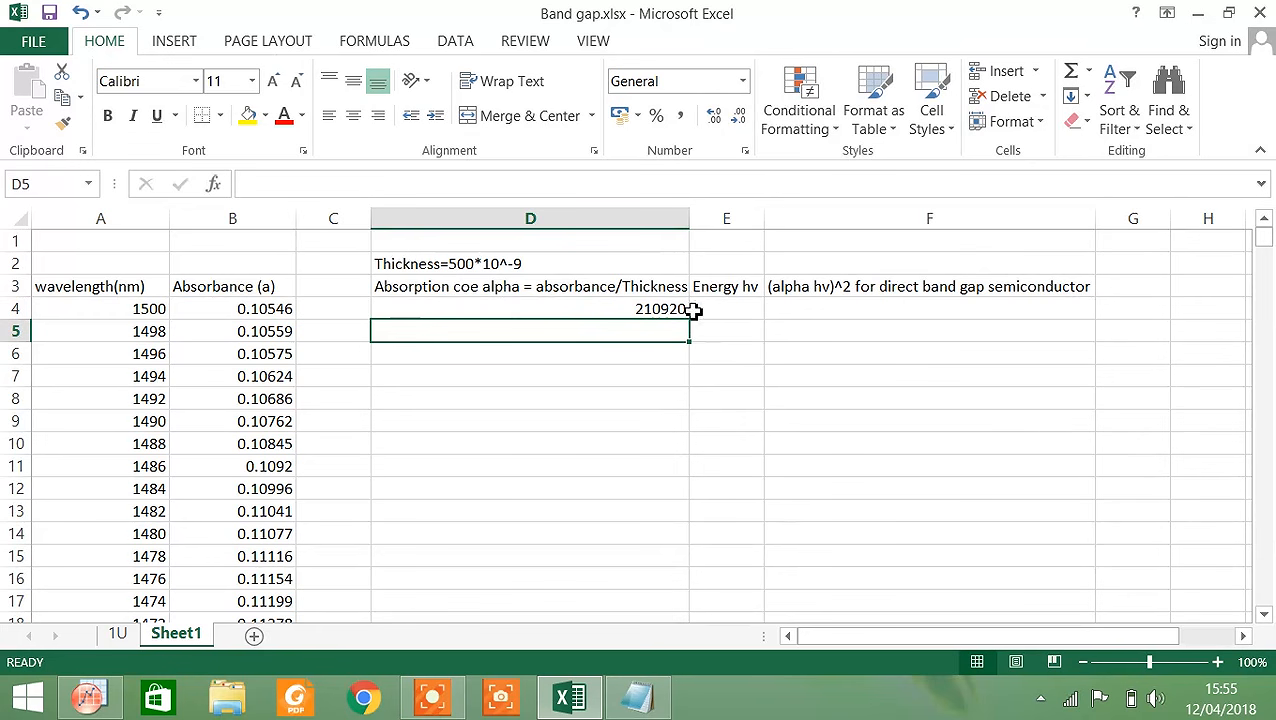
Fill the absorption coefficient formula from D4 down to D504, the last data row.
left_click(740, 309)
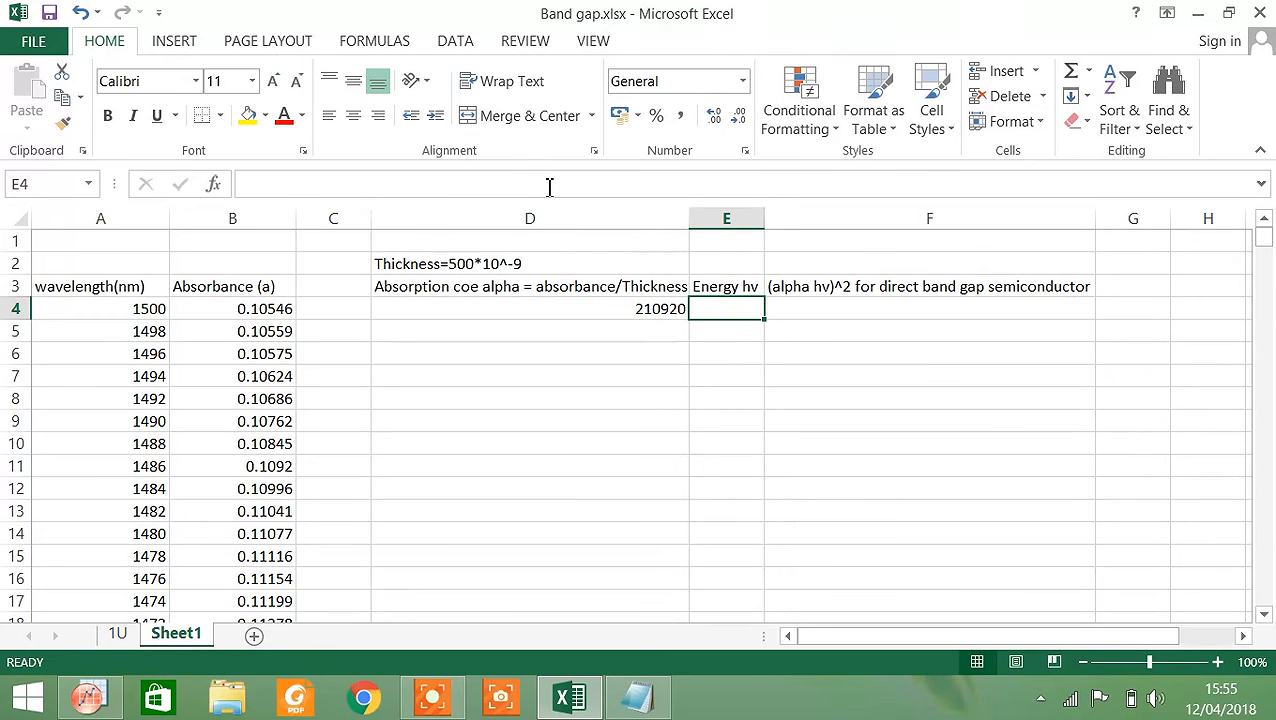
left_click(665, 309)
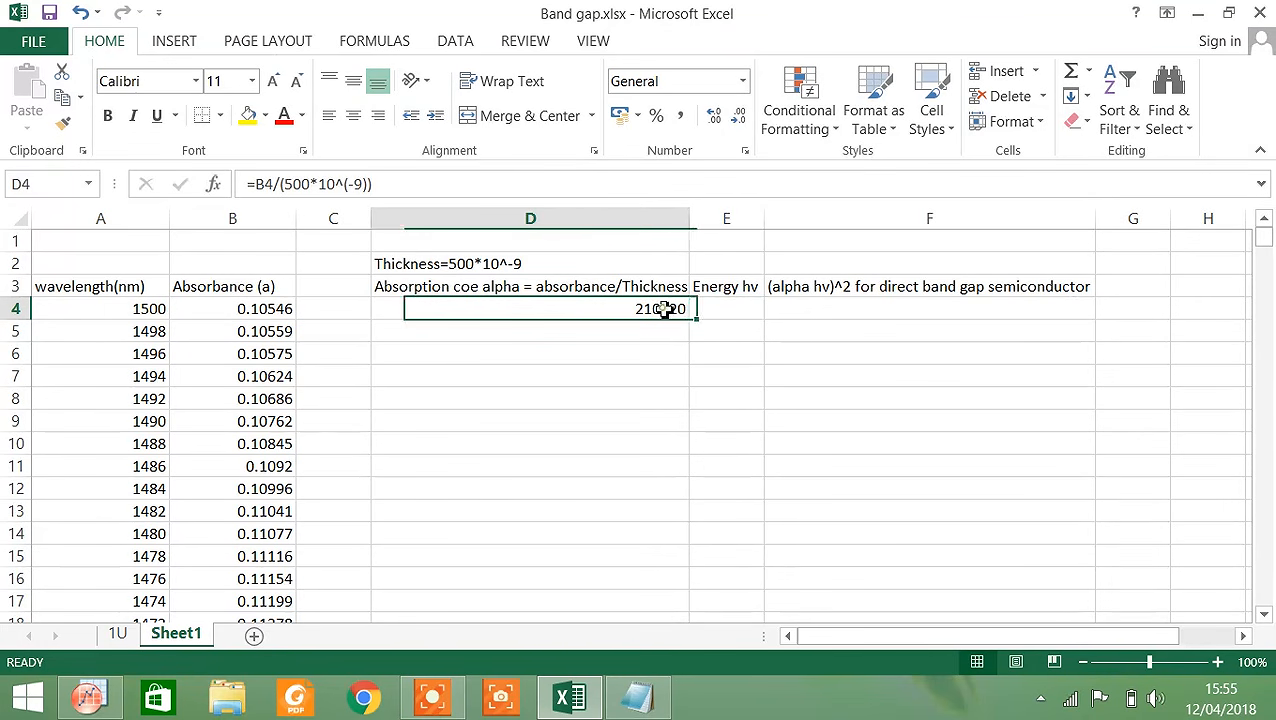
left_click_drag(690, 321, 676, 562)
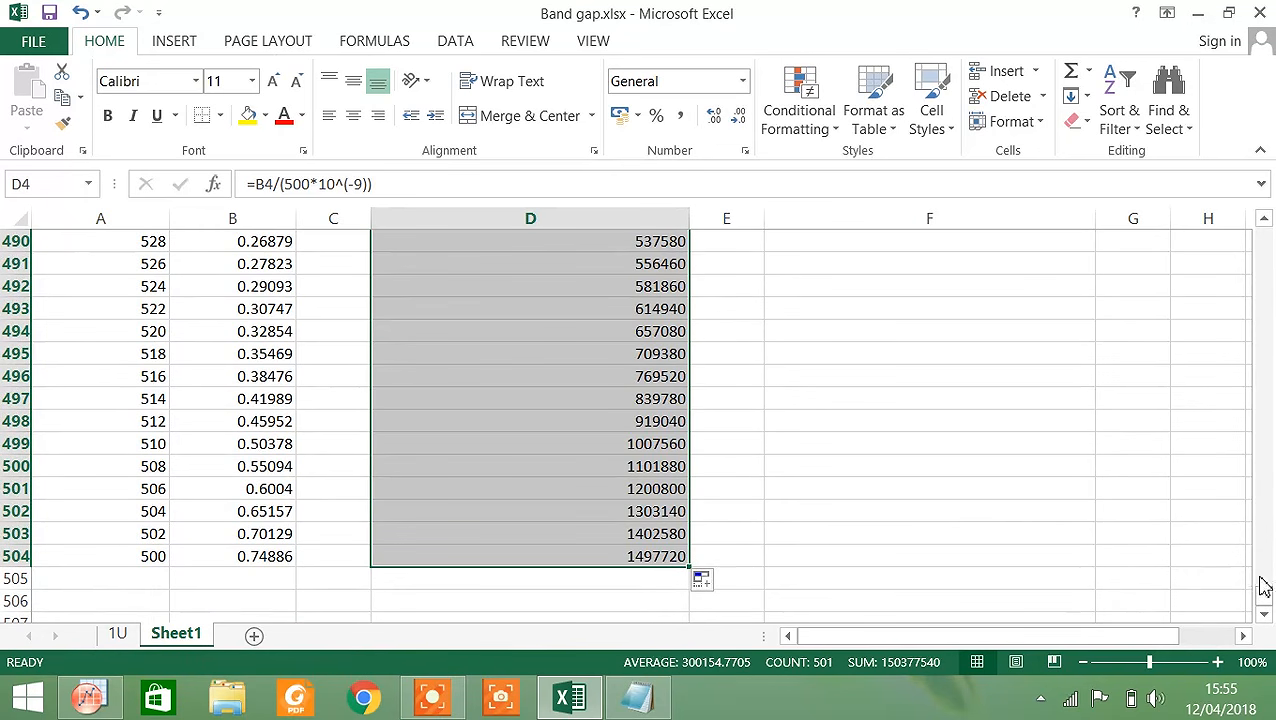
left_click_drag(1264, 597, 1265, 235)
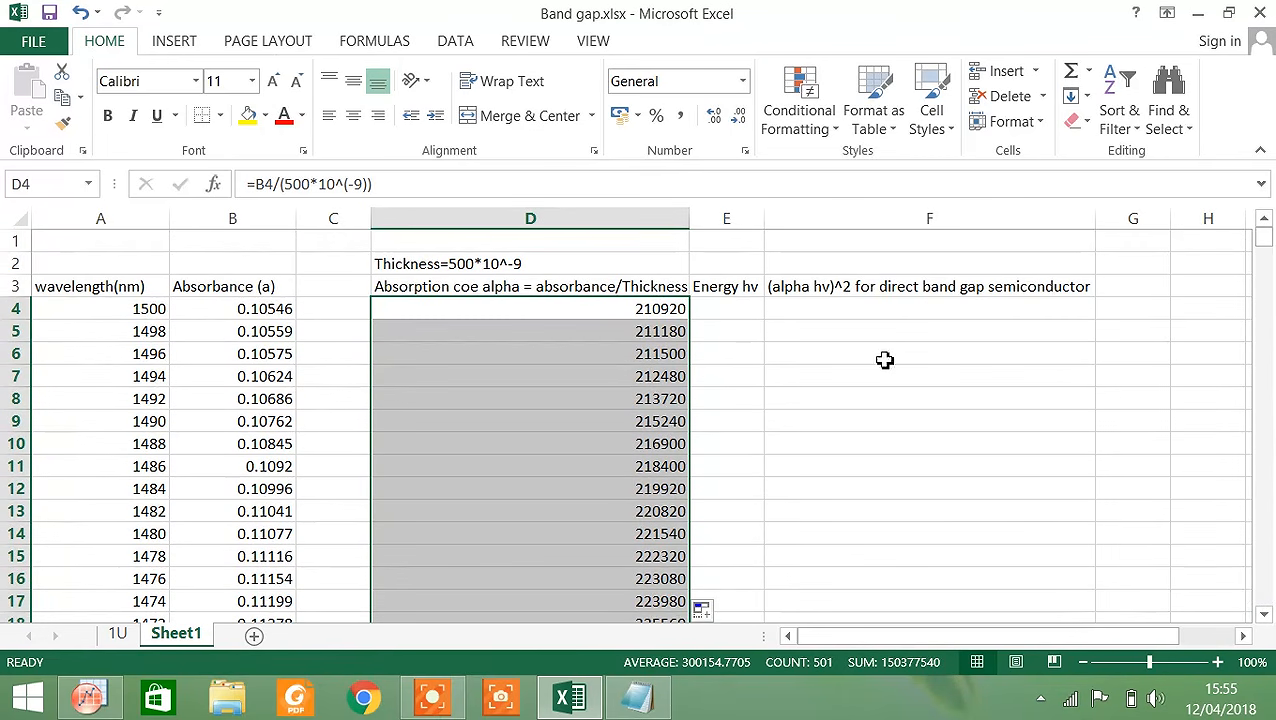
Enter the photon energy formula =1240/A4 in cell E4, using the wavelength in column A.
left_click(755, 310)
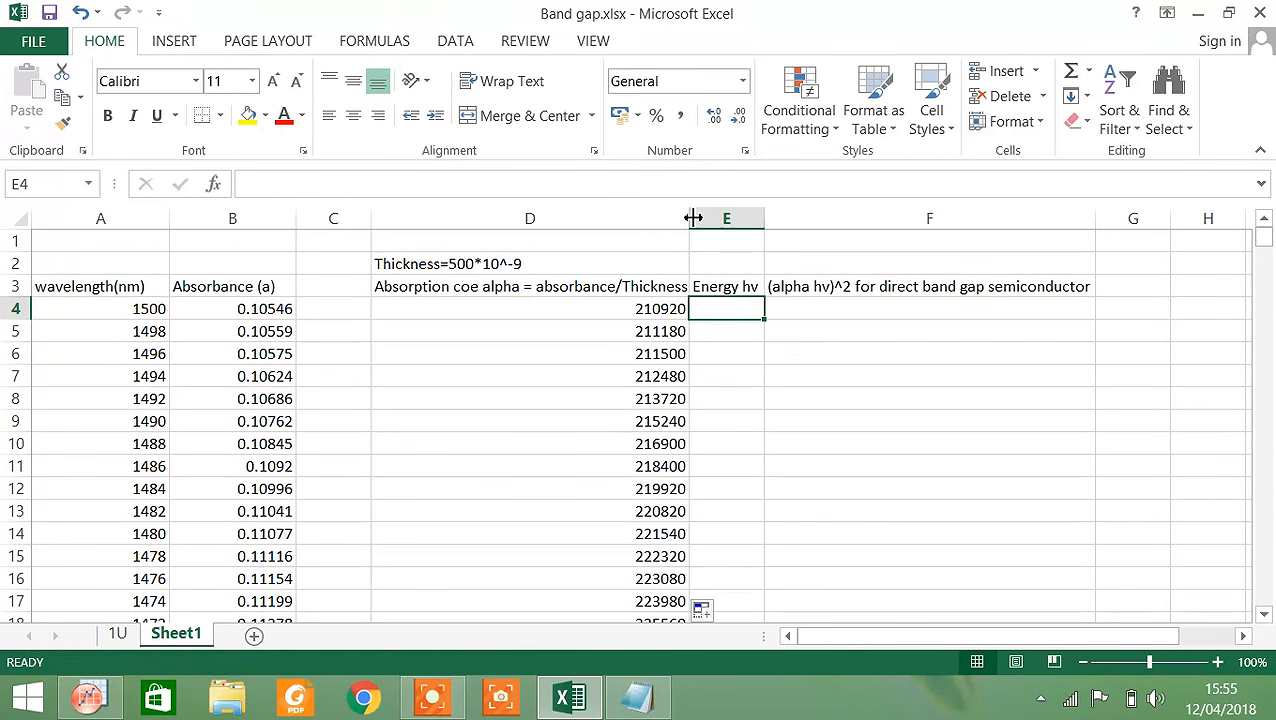
double_click(736, 315)
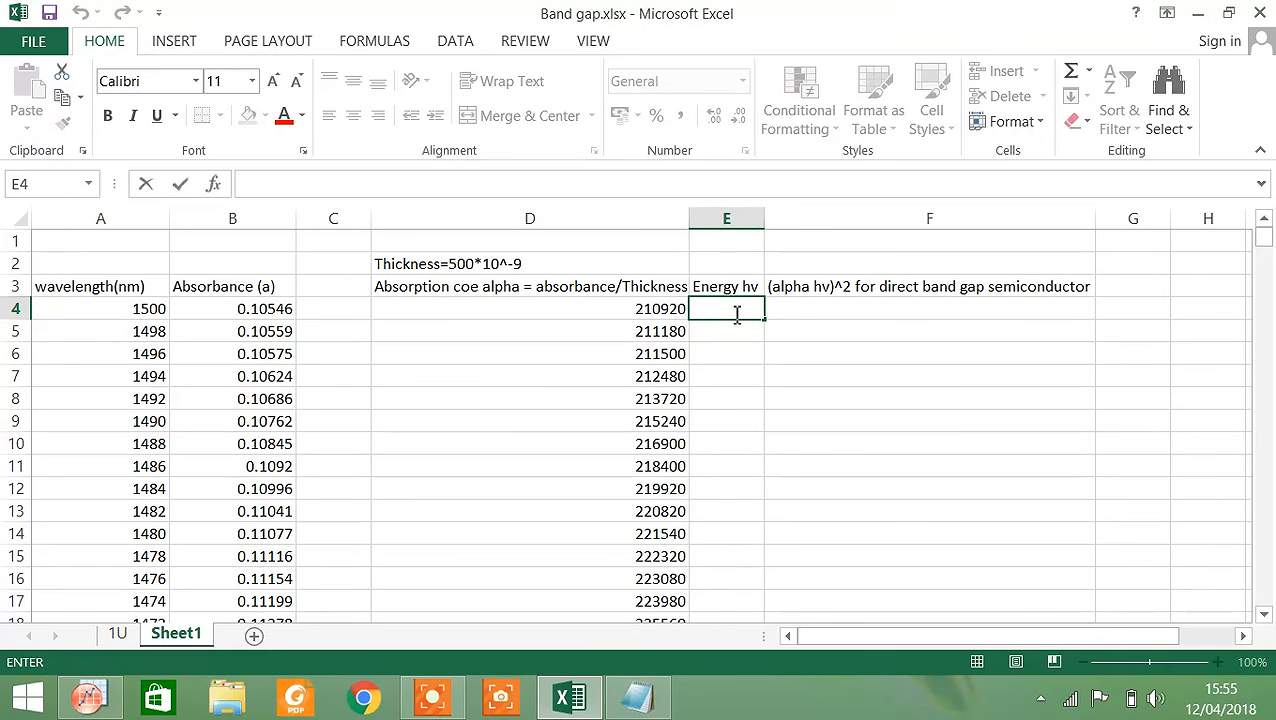
type("=1240/")
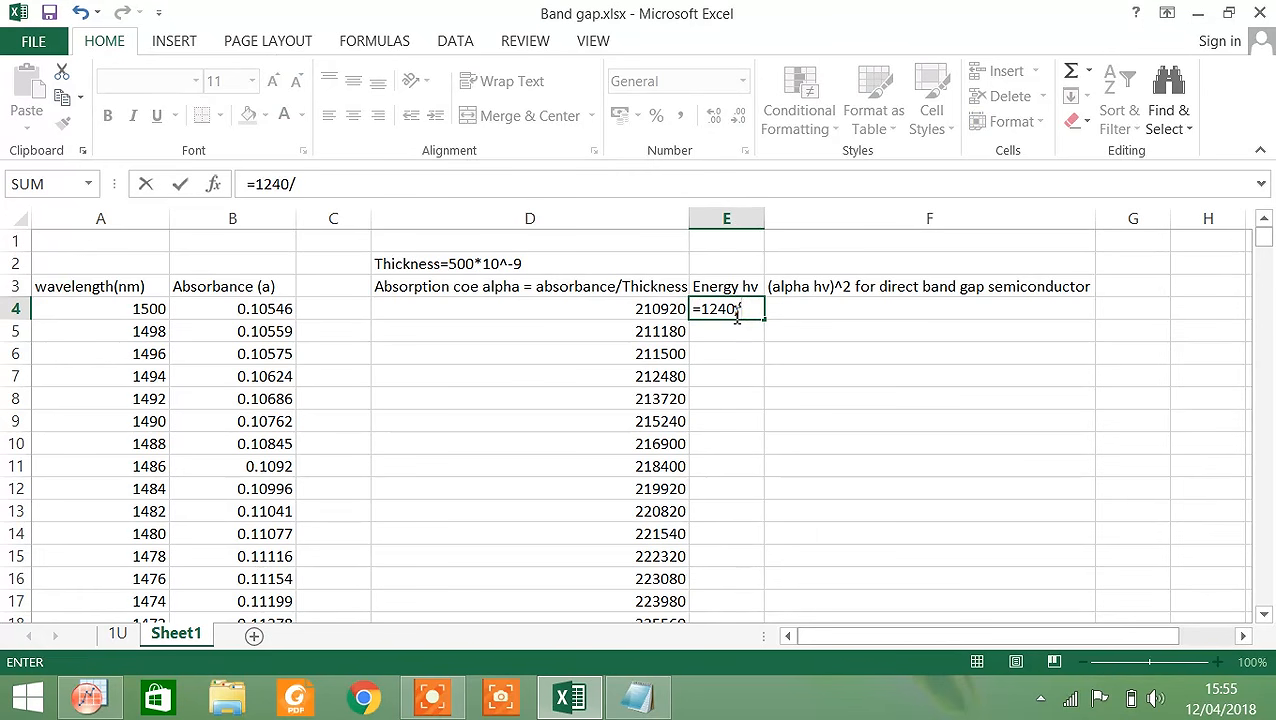
left_click(140, 311)
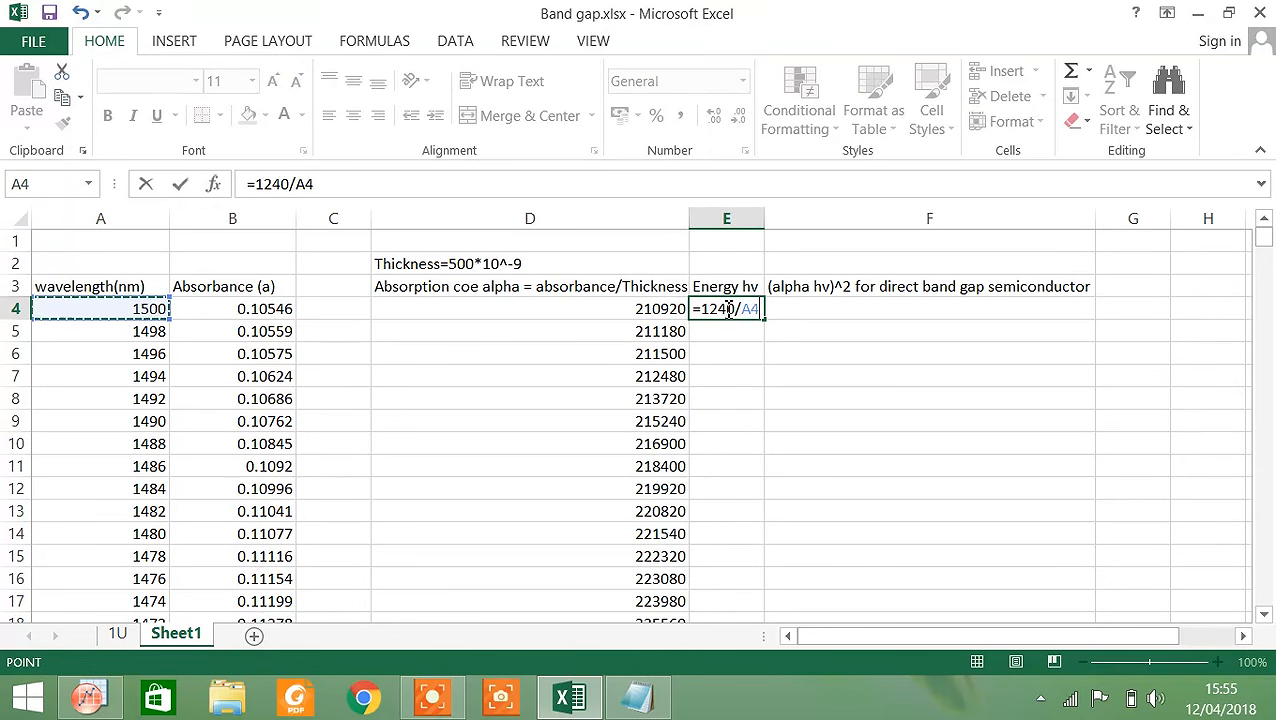
key("ctrl+Return")
key("Return")
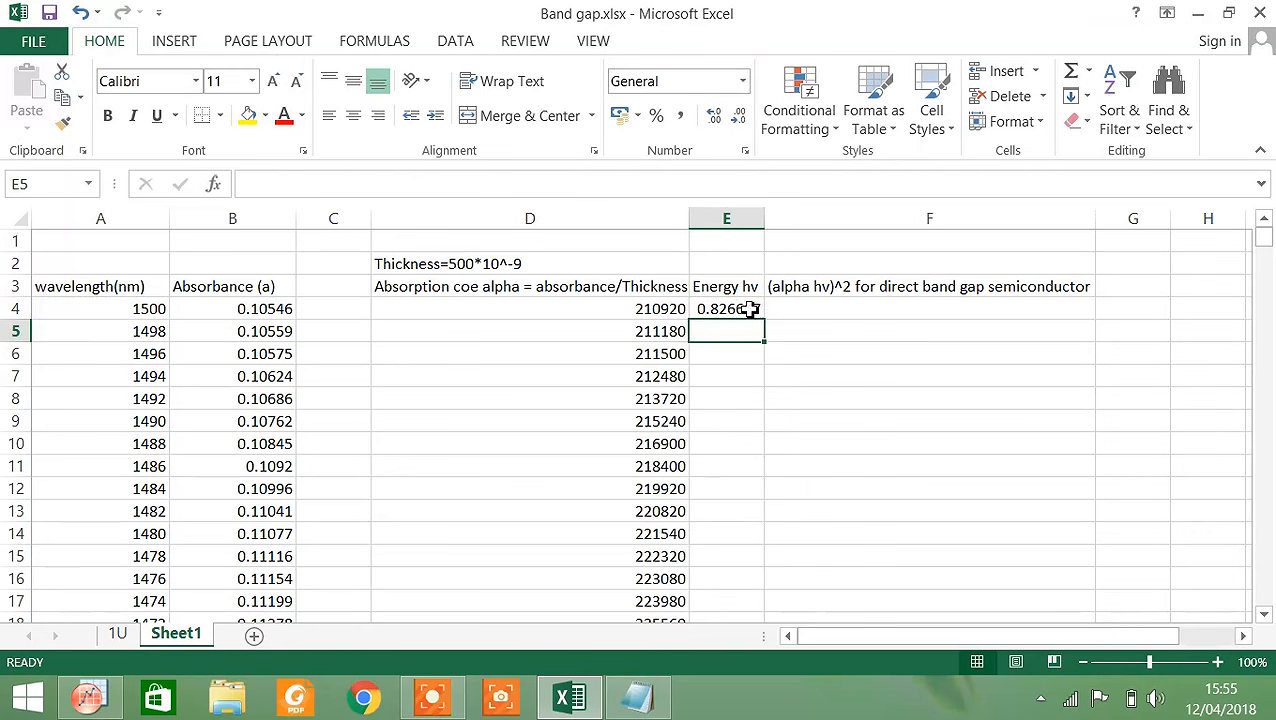
Enter the note "E=hc/lambda" in cell E2 above the energy header and widen column E to fit it.
left_click(749, 309)
left_click(736, 263)
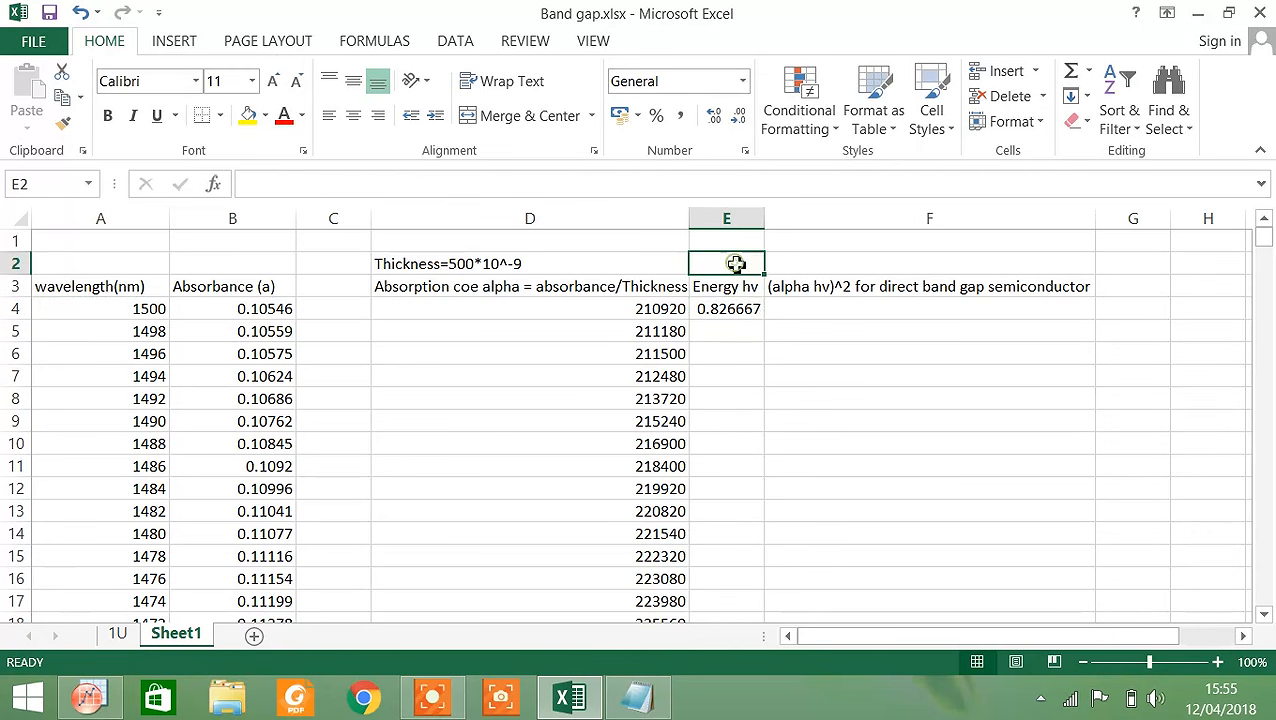
type("E")
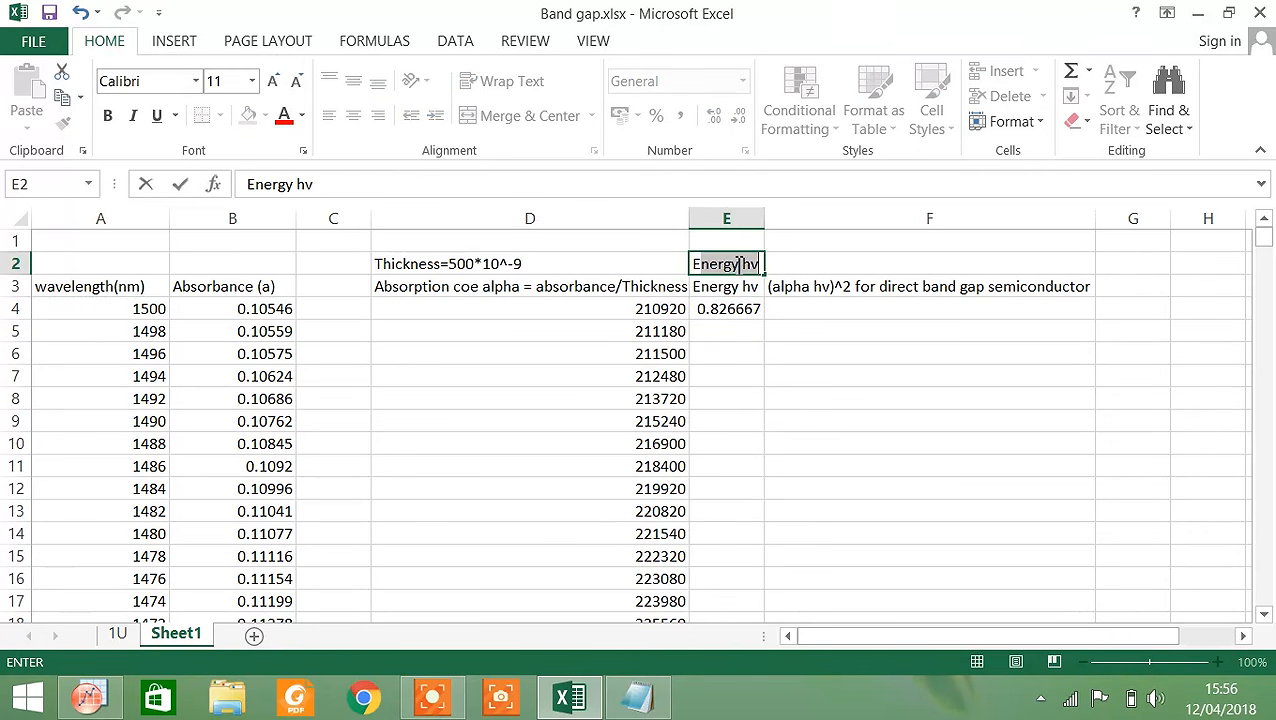
type("=hc/")
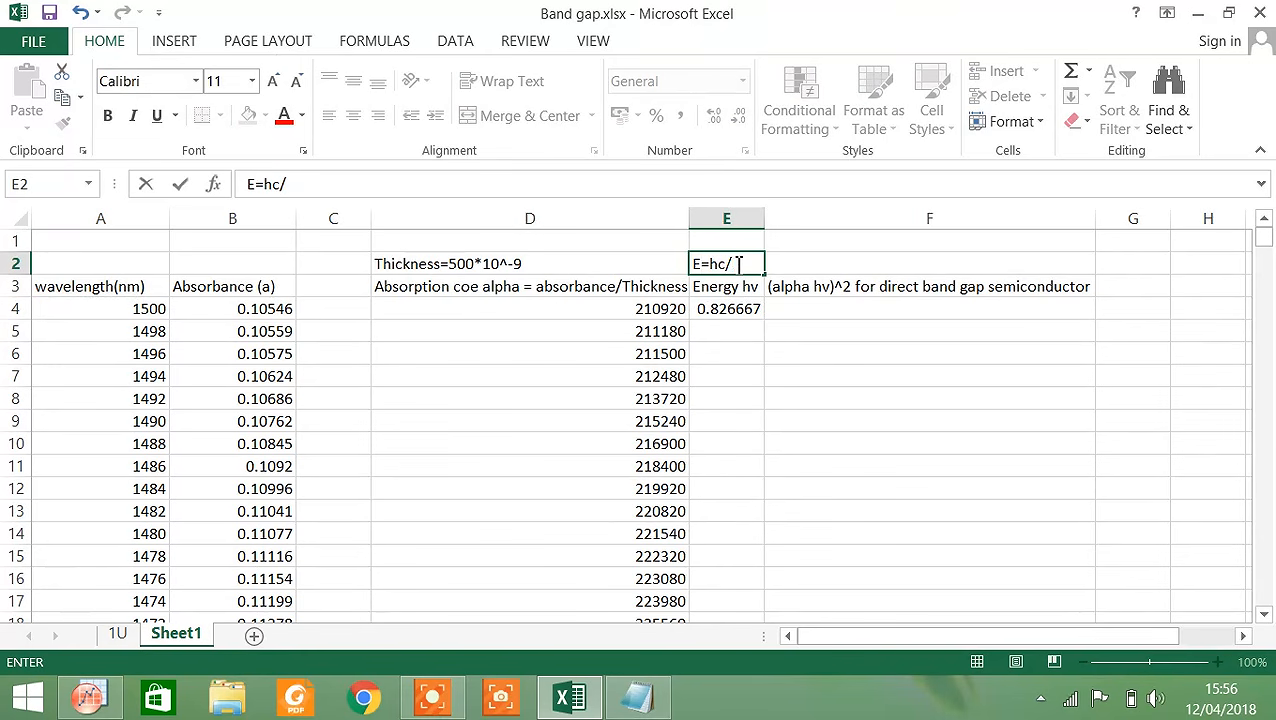
type("lambda")
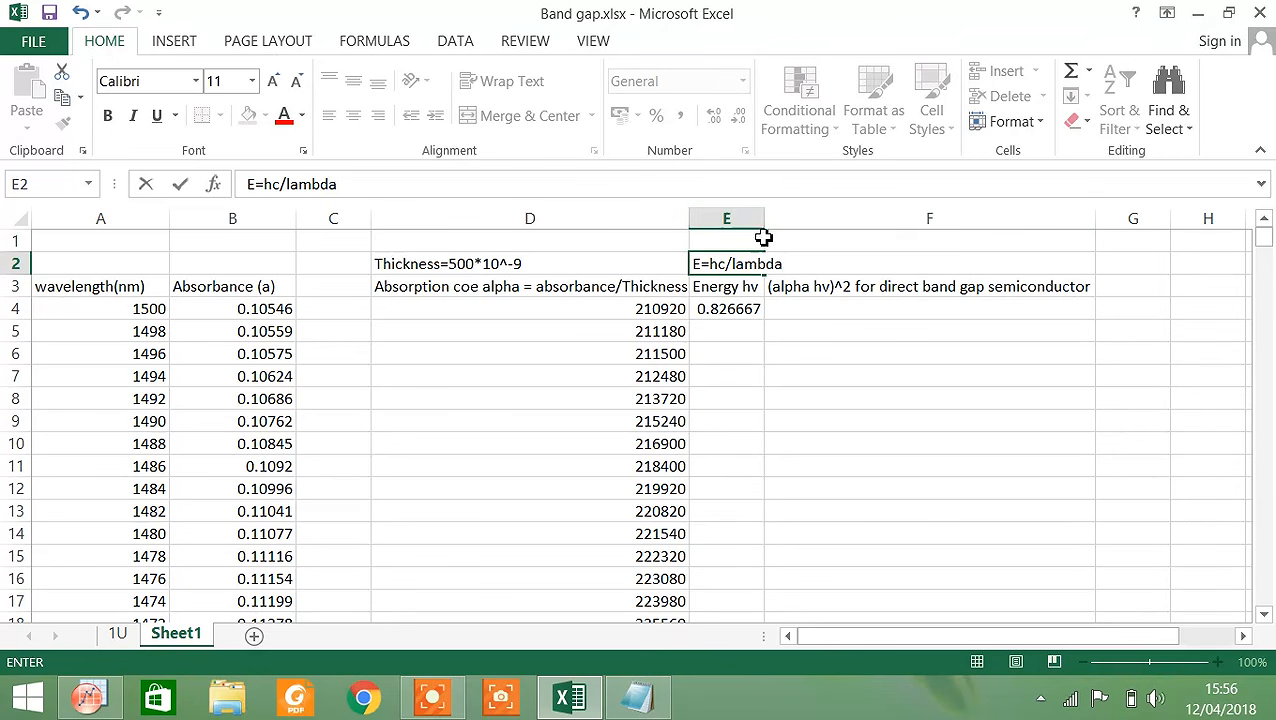
left_click(762, 240)
left_click_drag(765, 224, 866, 221)
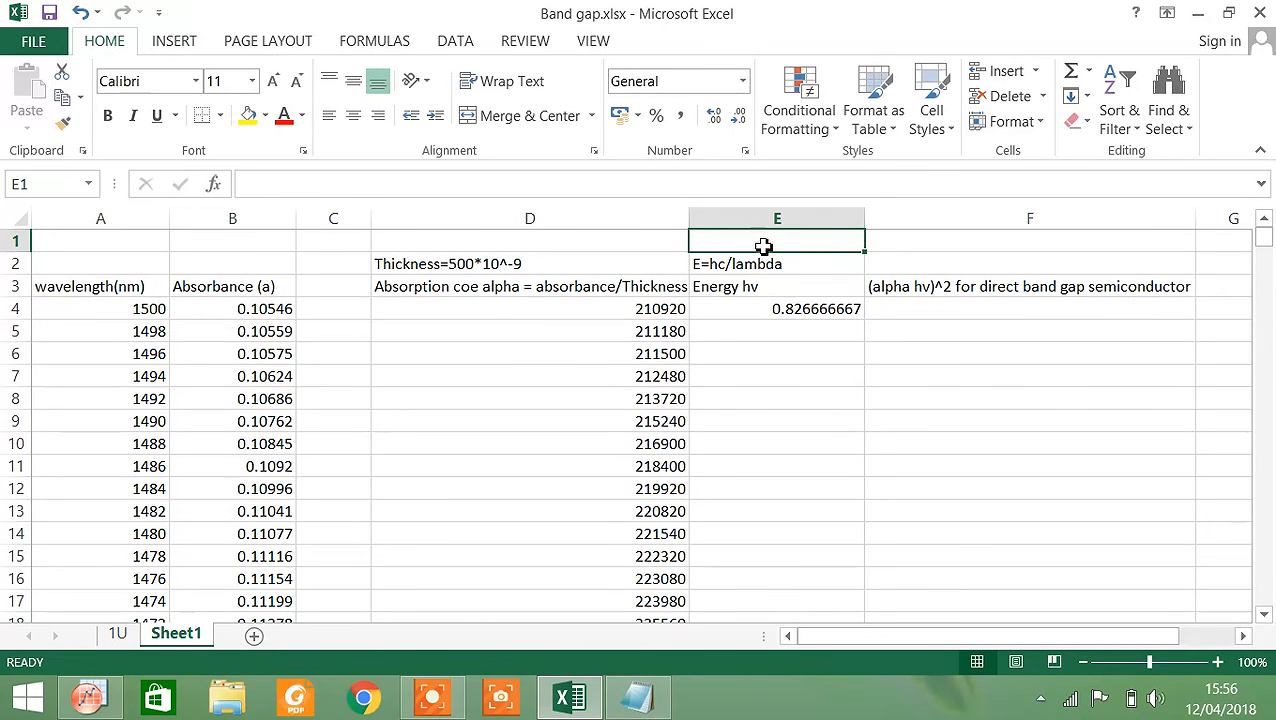
Fill the energy formula from E4 down to E504, the last data row.
left_click(810, 312)
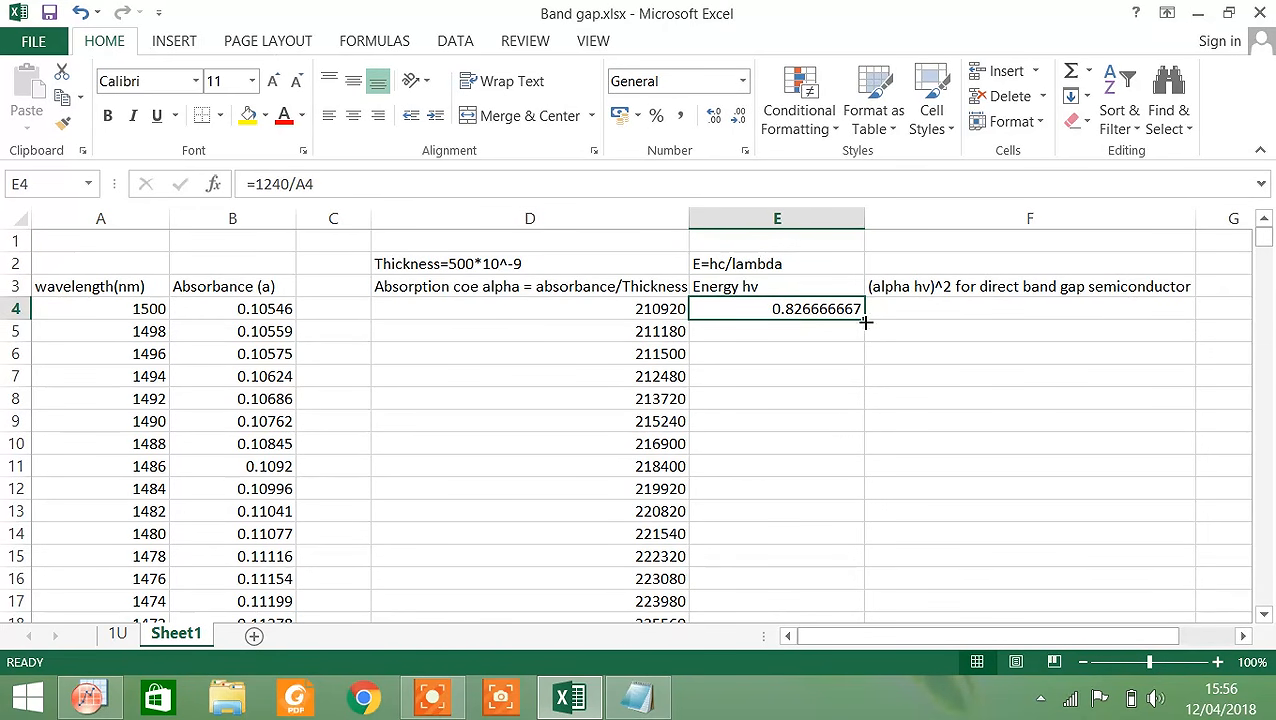
left_click_drag(865, 320, 857, 559)
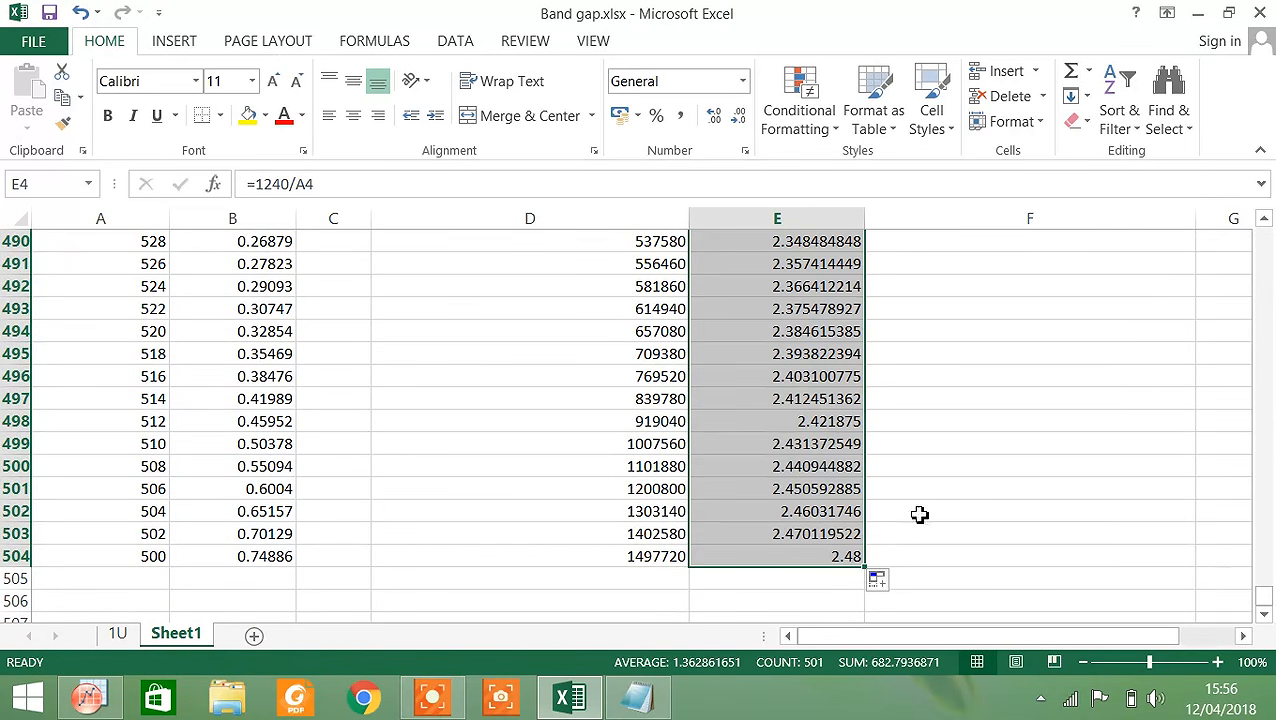
left_click_drag(1268, 598, 1265, 238)
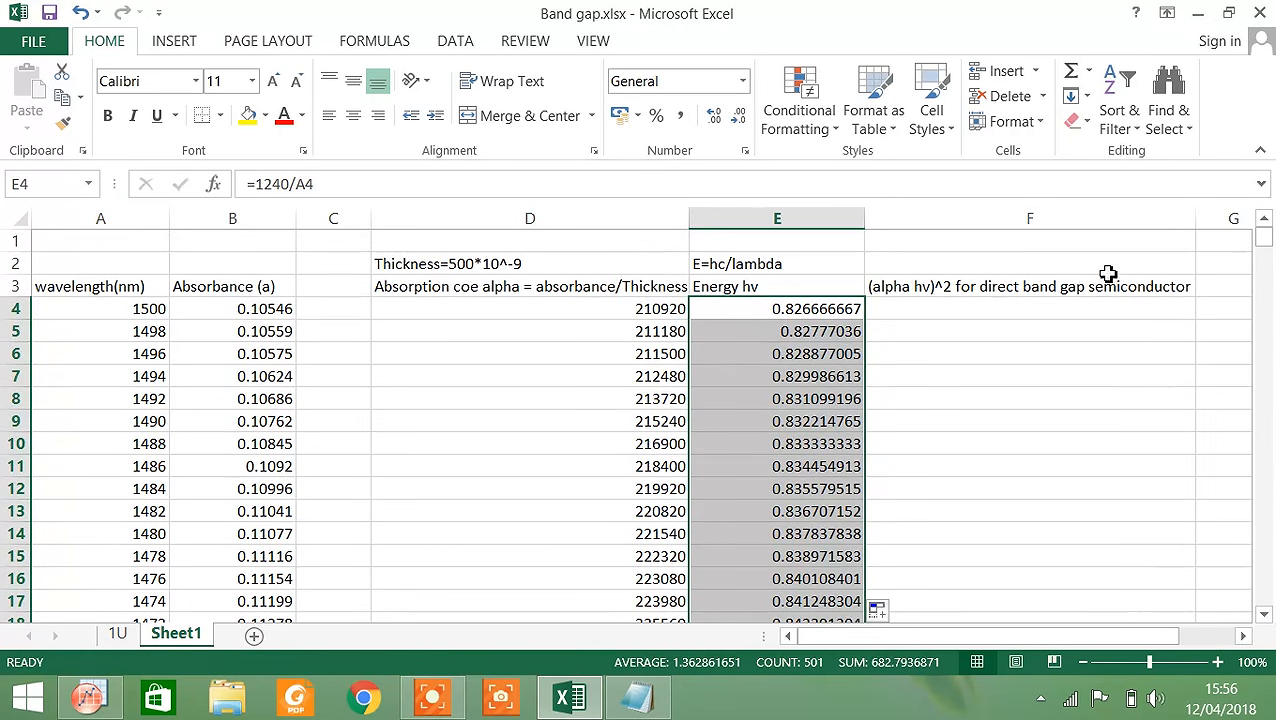
Enter the formula =D4*E4 in cell F4 to multiply the absorption coefficient by the photon energy.
left_click(976, 314)
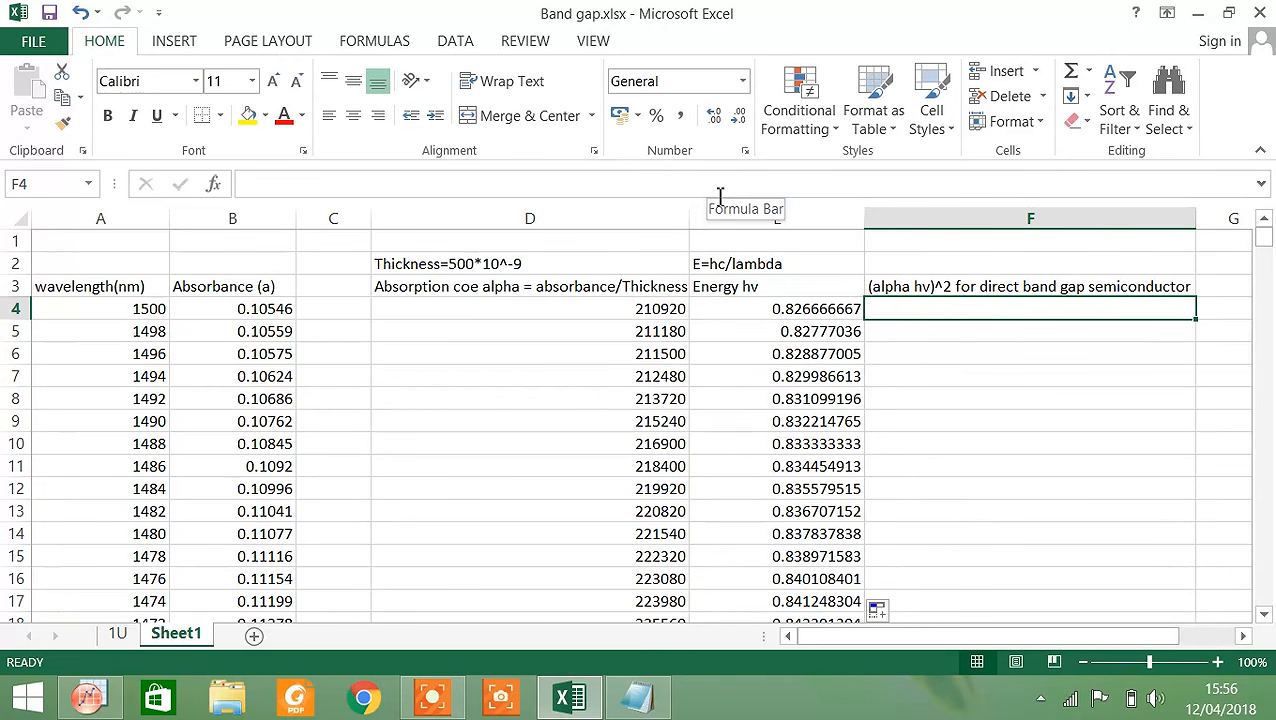
left_click(629, 188)
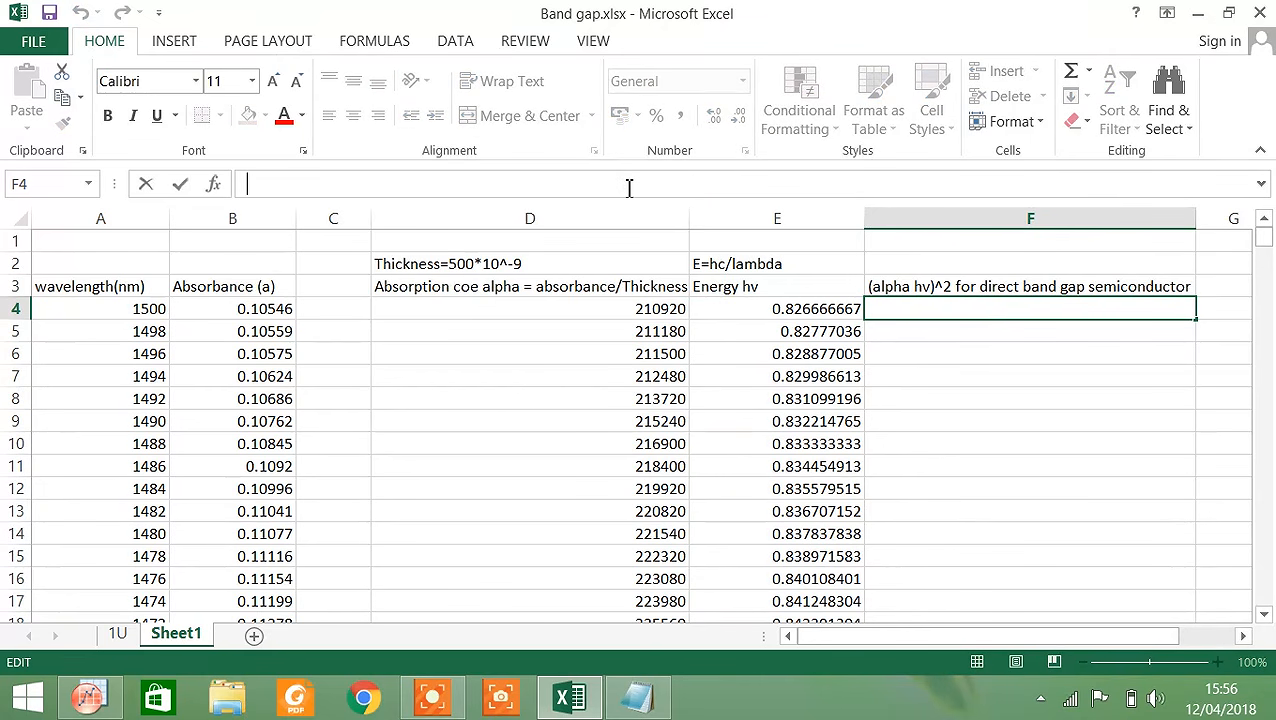
type("=")
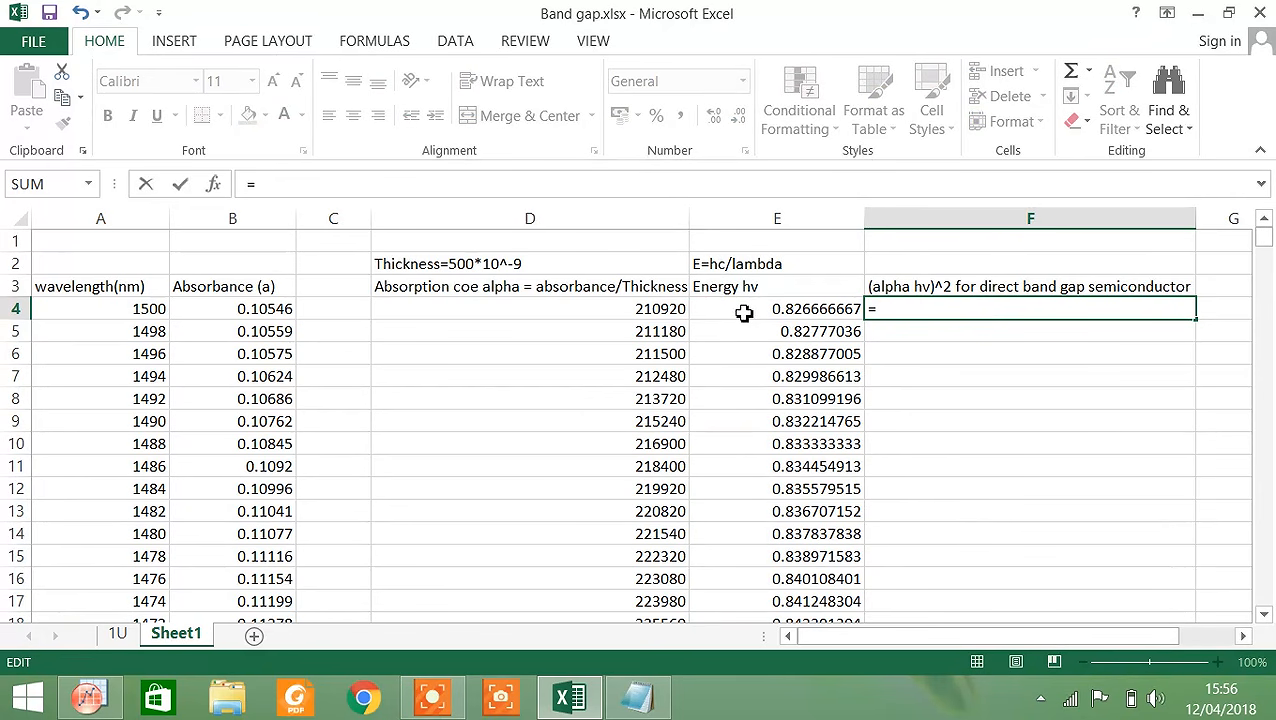
left_click(644, 311)
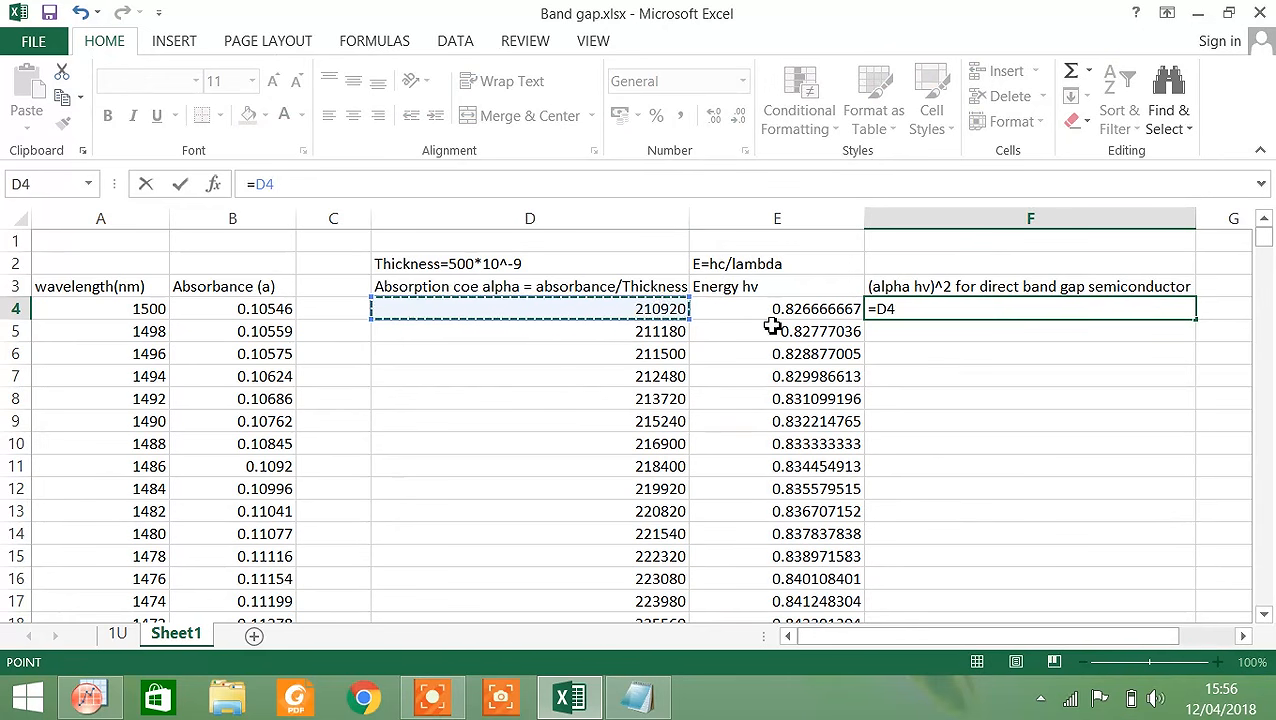
type("*")
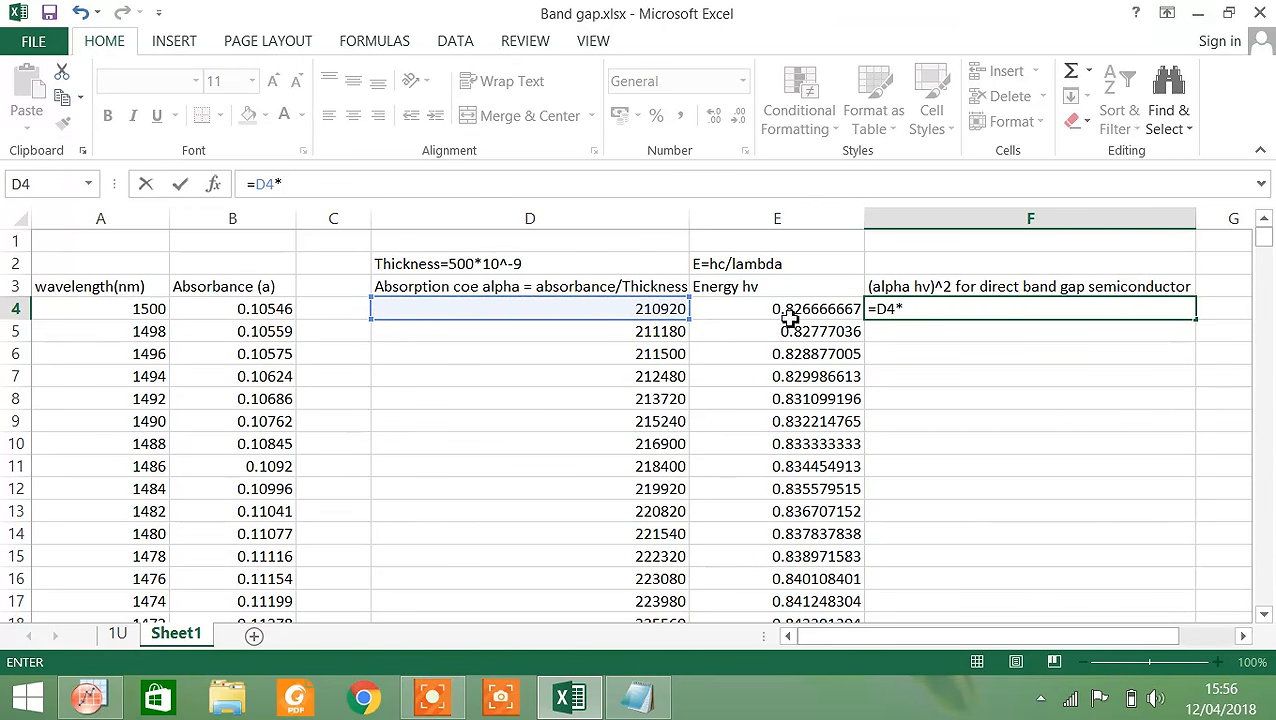
left_click(791, 314)
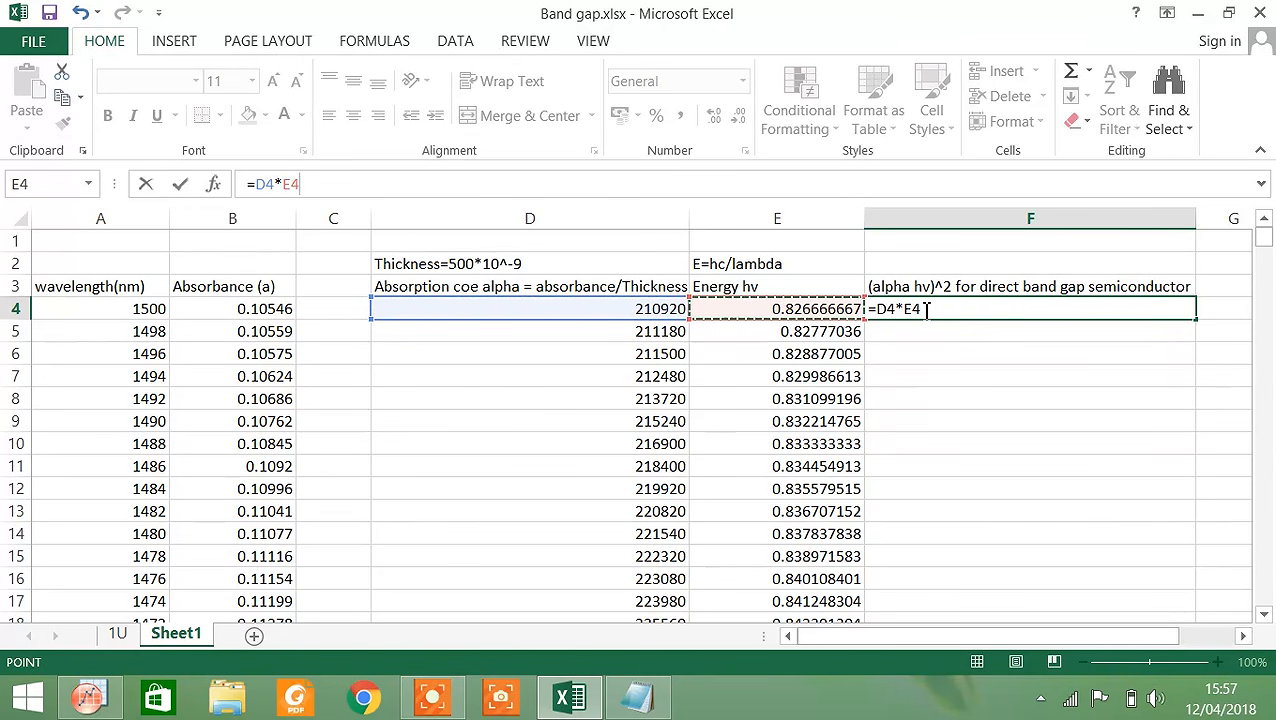
key("Return")
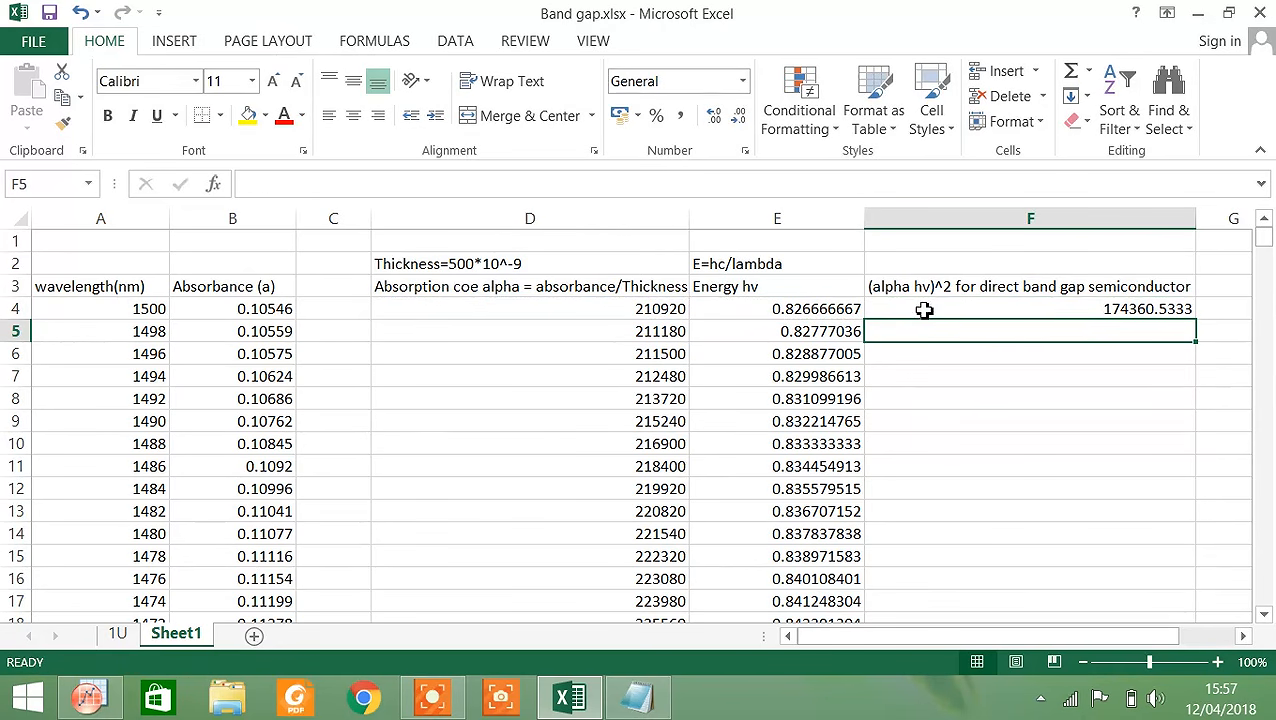
Fill the alpha times energy formula from F4 down to F504, the last data row.
left_click(1190, 306)
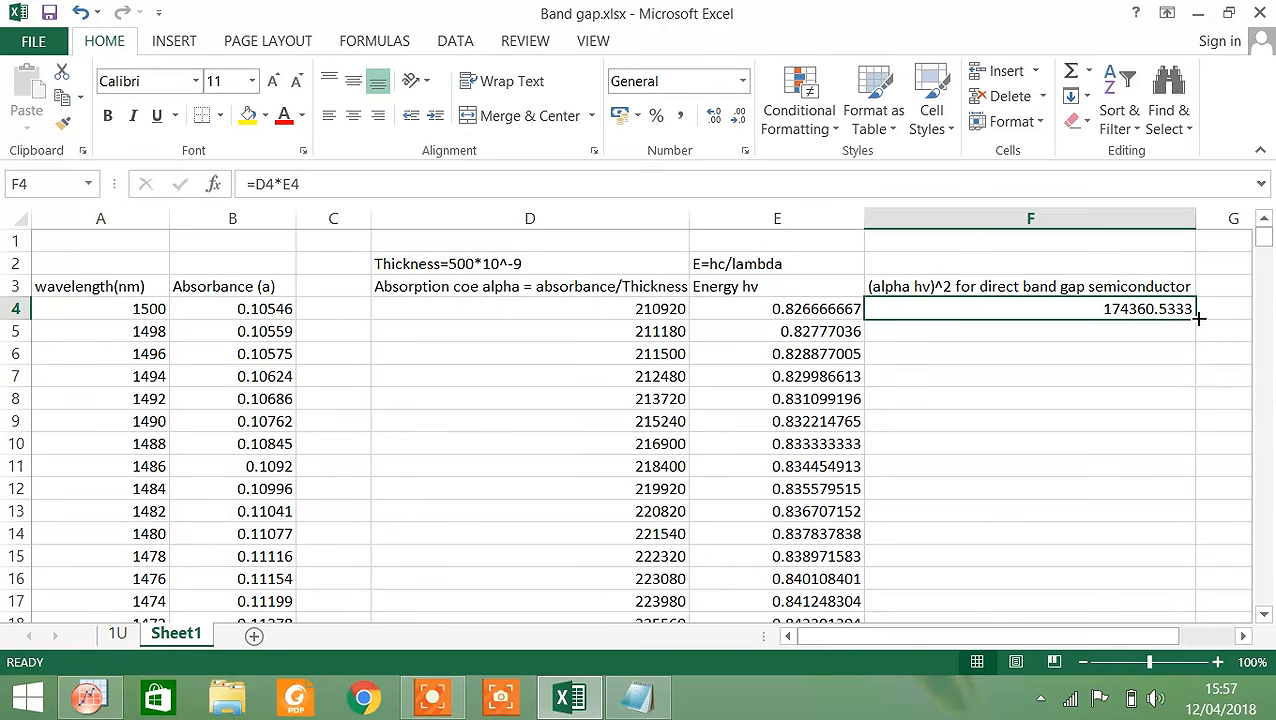
left_click_drag(1198, 320, 1206, 530)
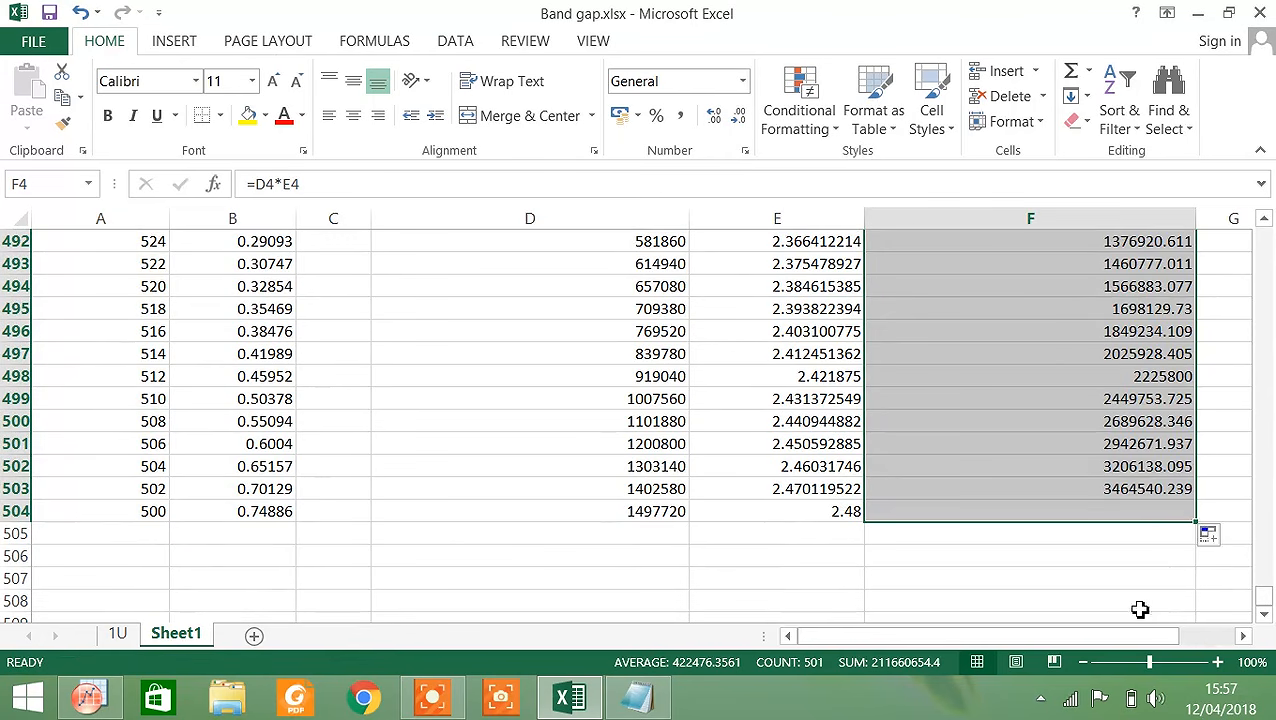
left_click_drag(1085, 643, 1142, 641)
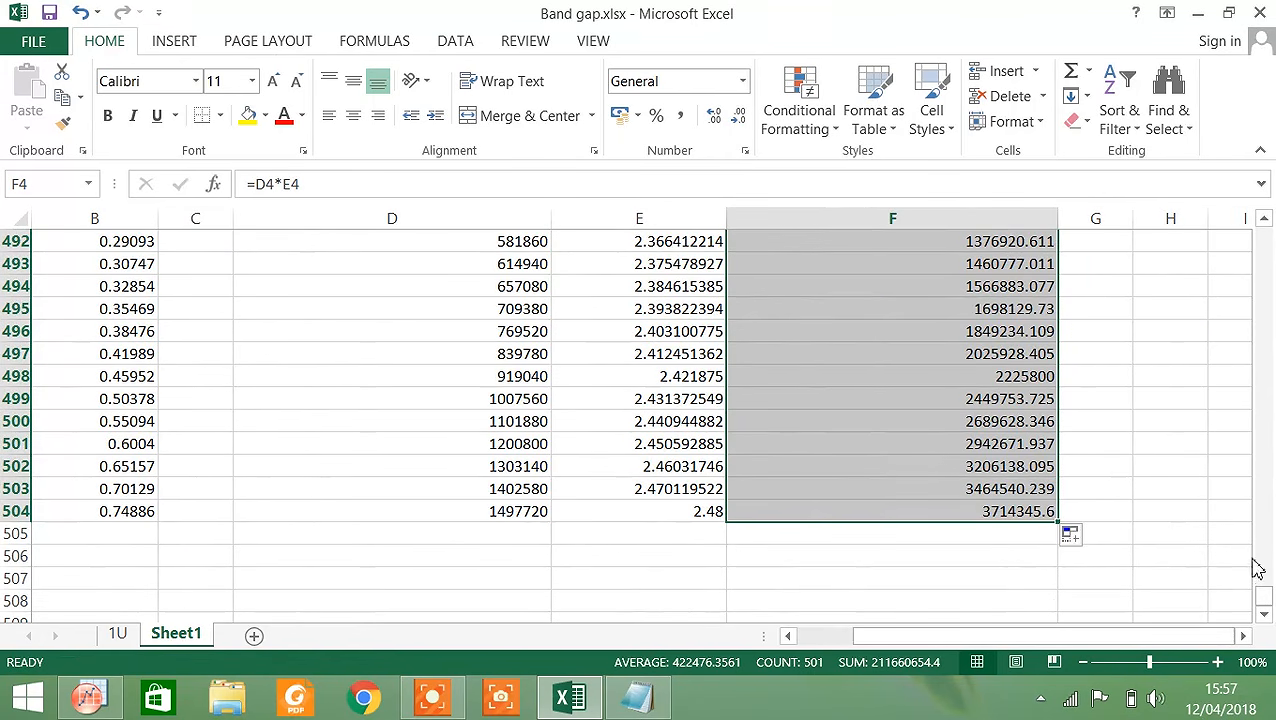
left_click_drag(1265, 597, 1265, 232)
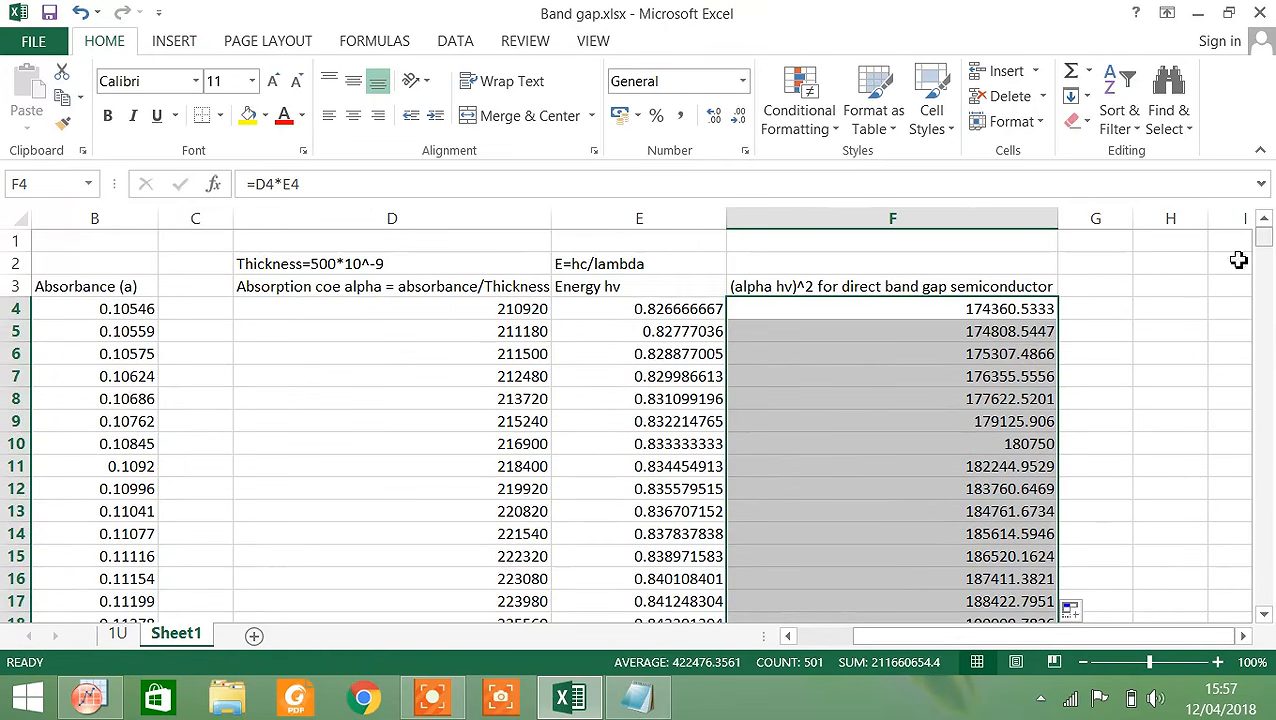
Copy the header "(alpha hv)^2 for direct band gap semiconductor" from F3 into G3.
left_click(1102, 309)
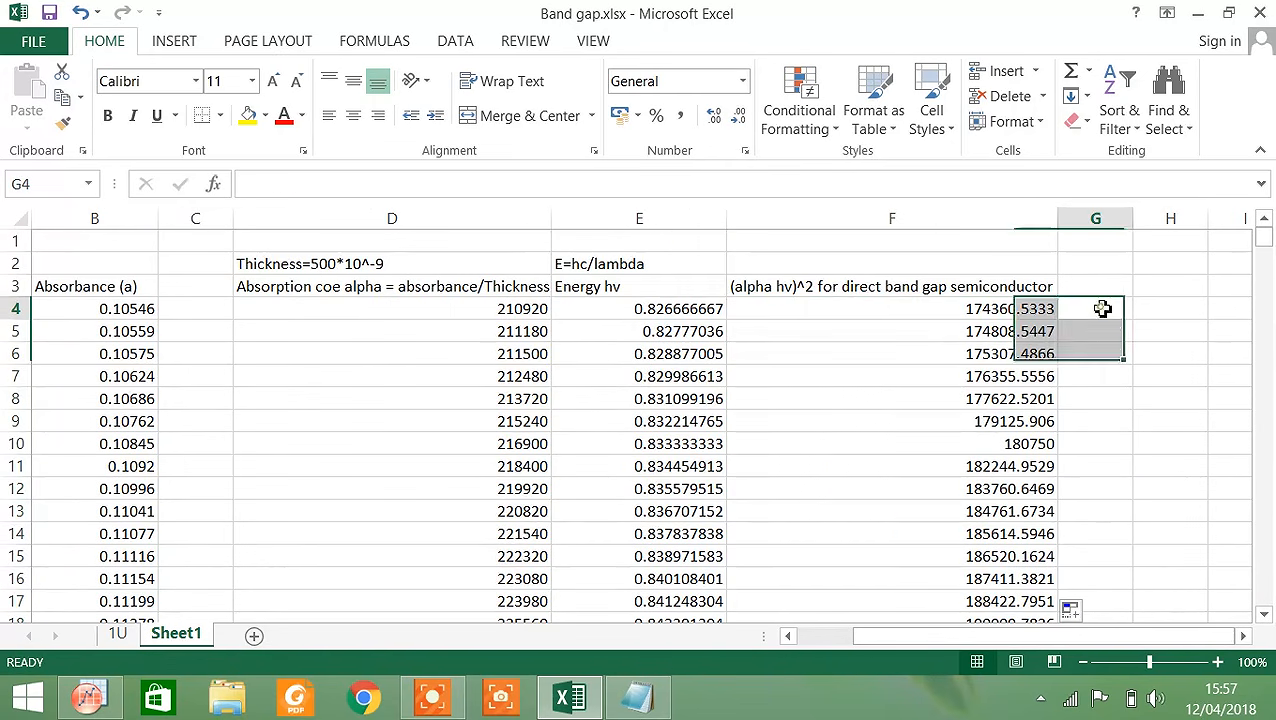
left_click(840, 186)
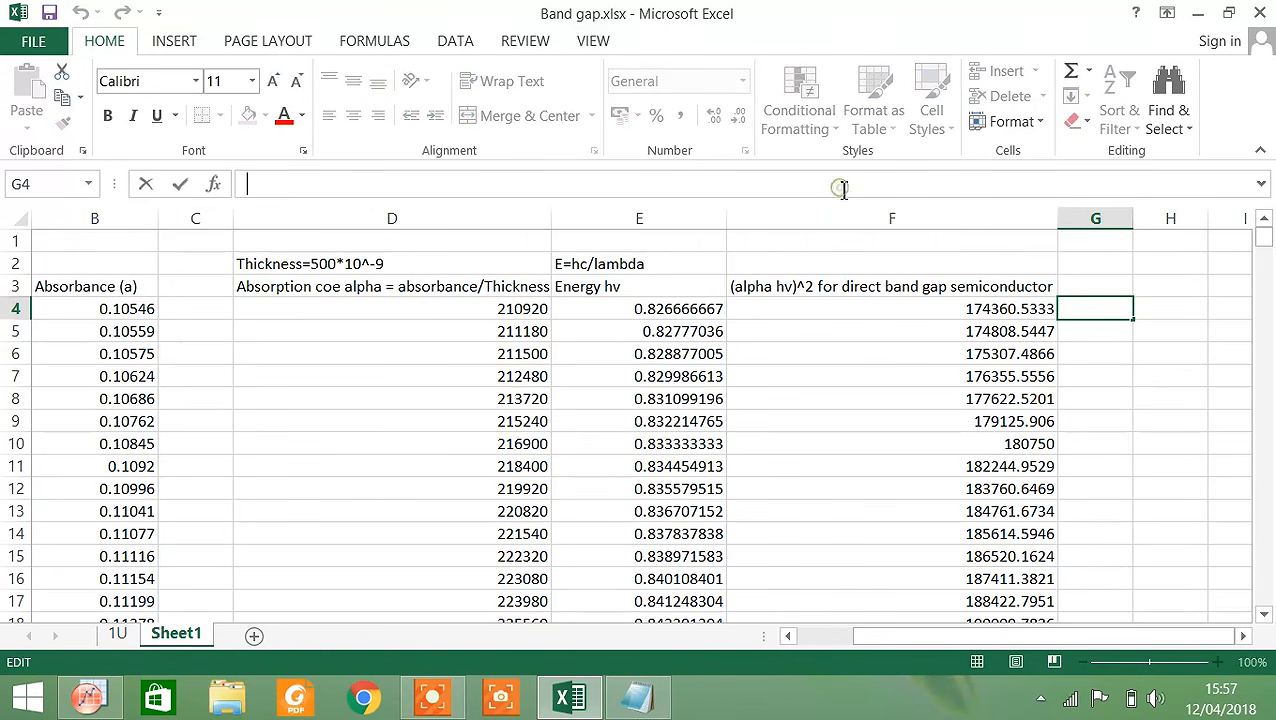
left_click(894, 290)
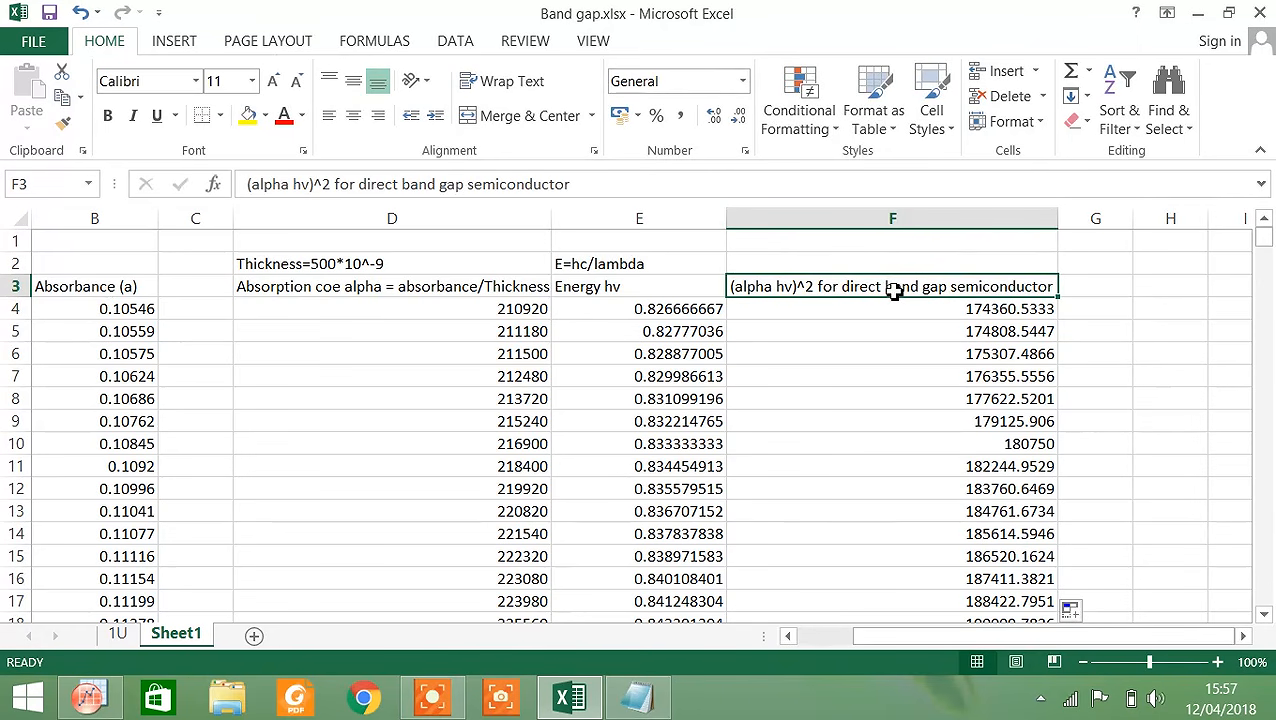
key("ctrl+c")
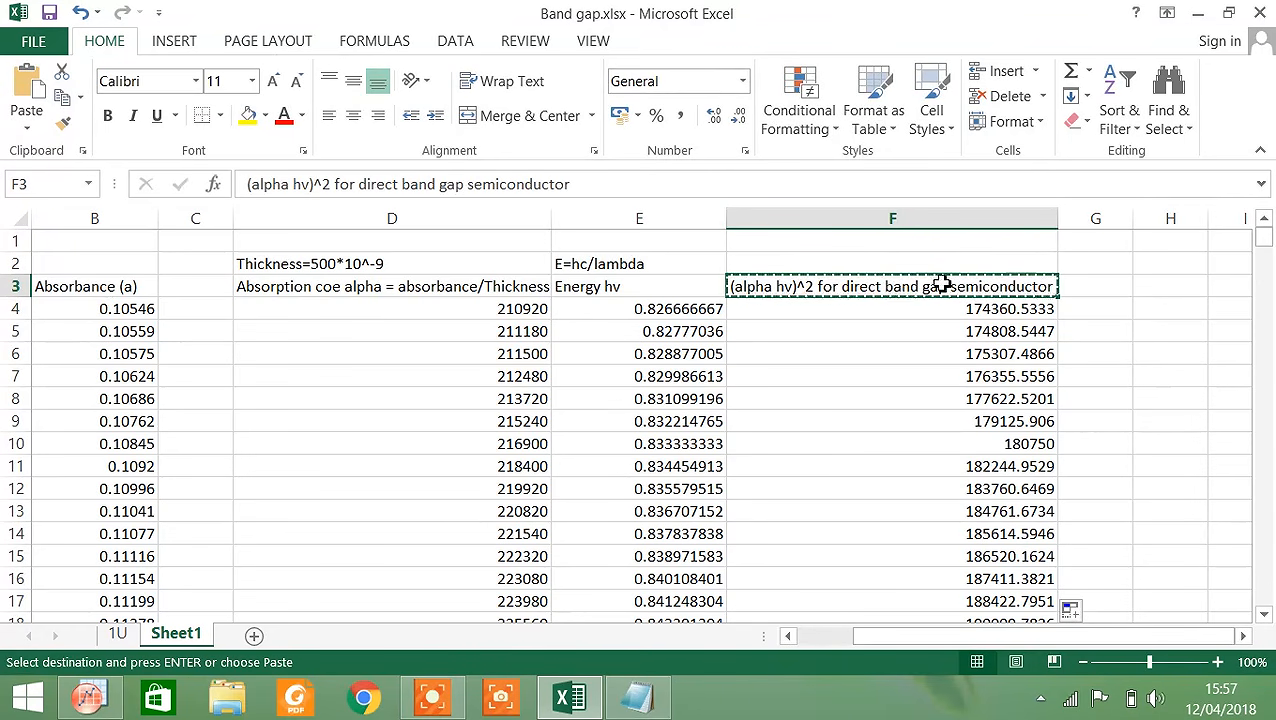
left_click(1079, 287)
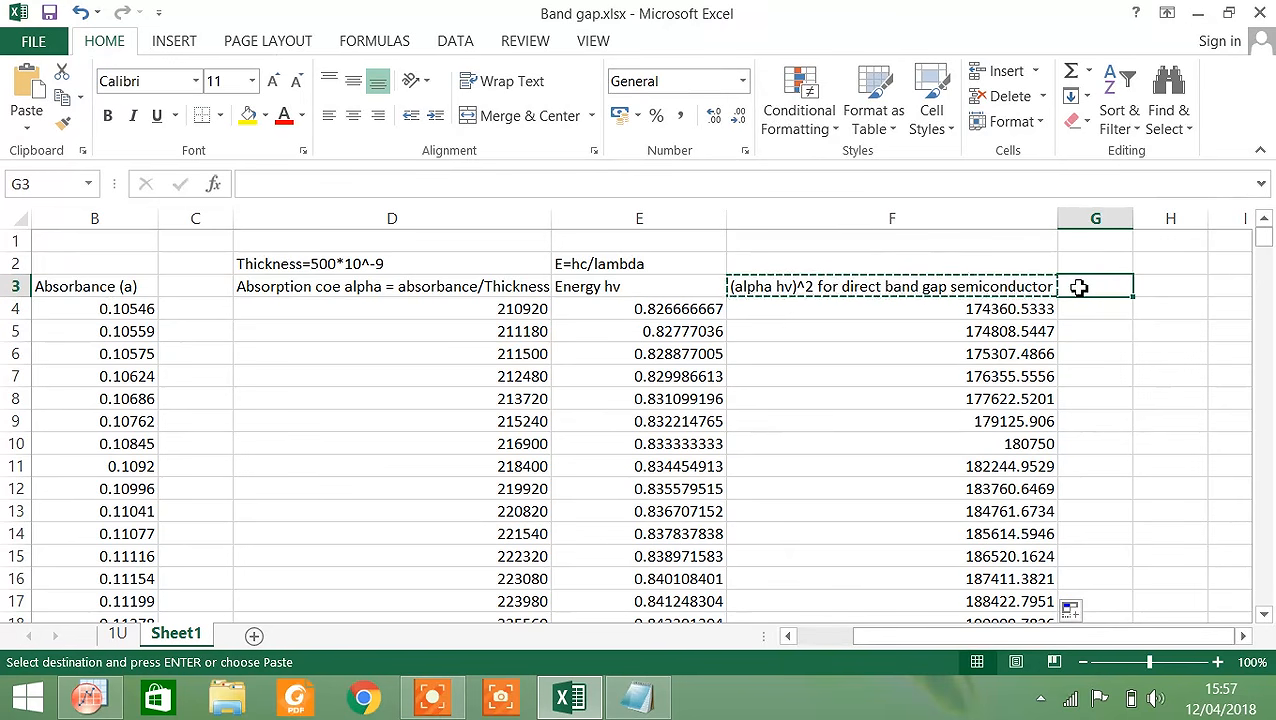
key("ctrl+v")
left_click(1075, 312)
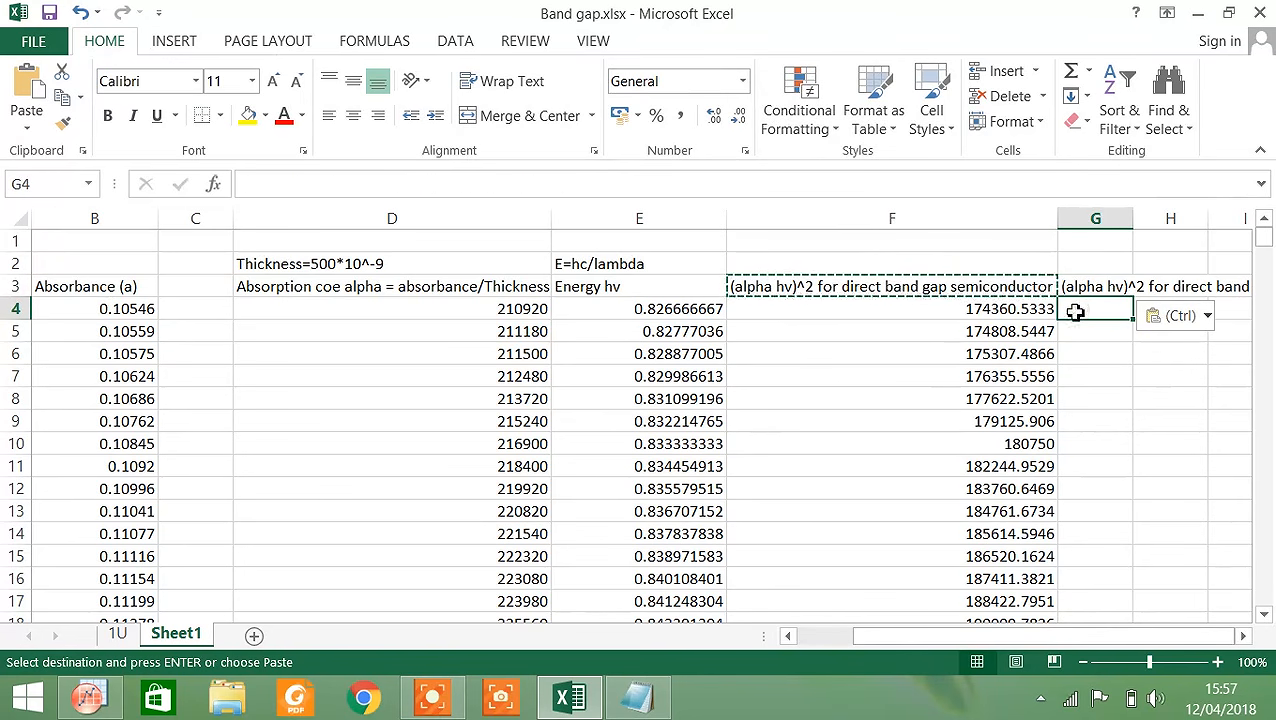
Shorten the header in cell F3 to "(alpha hv)" by removing the rest of its text.
left_click(803, 288)
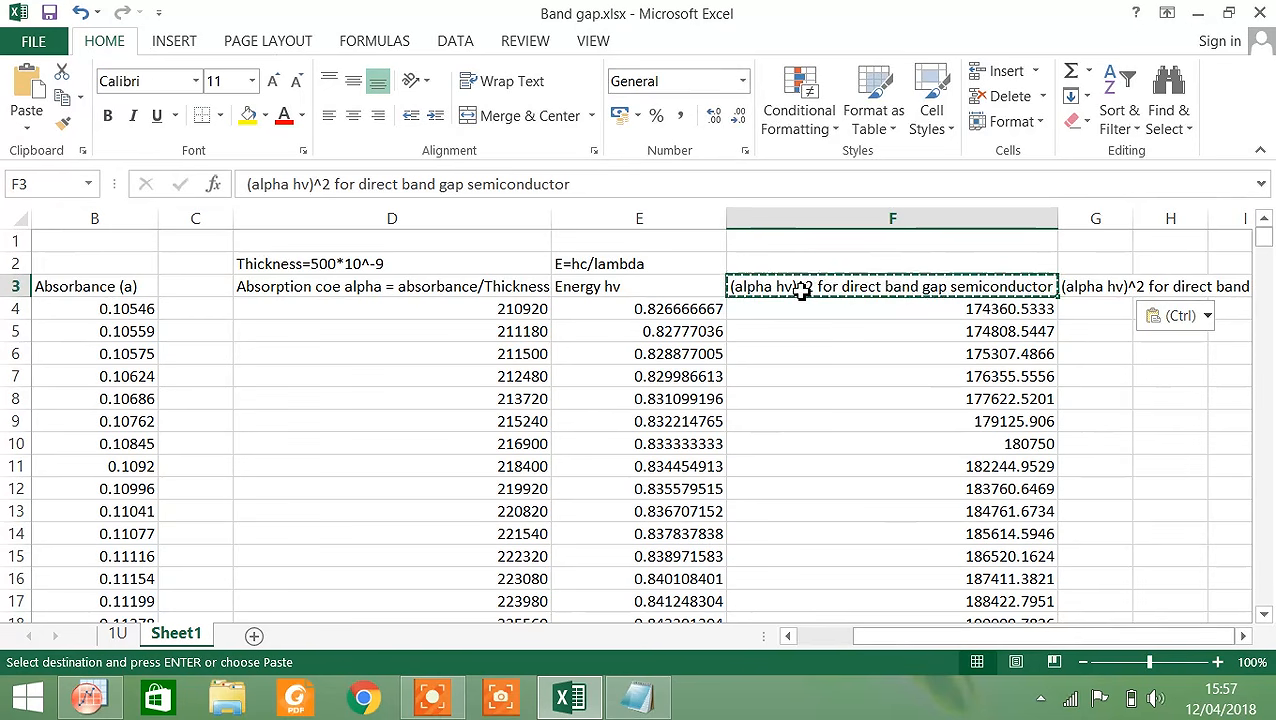
double_click(801, 289)
left_click_drag(803, 288, 1055, 290)
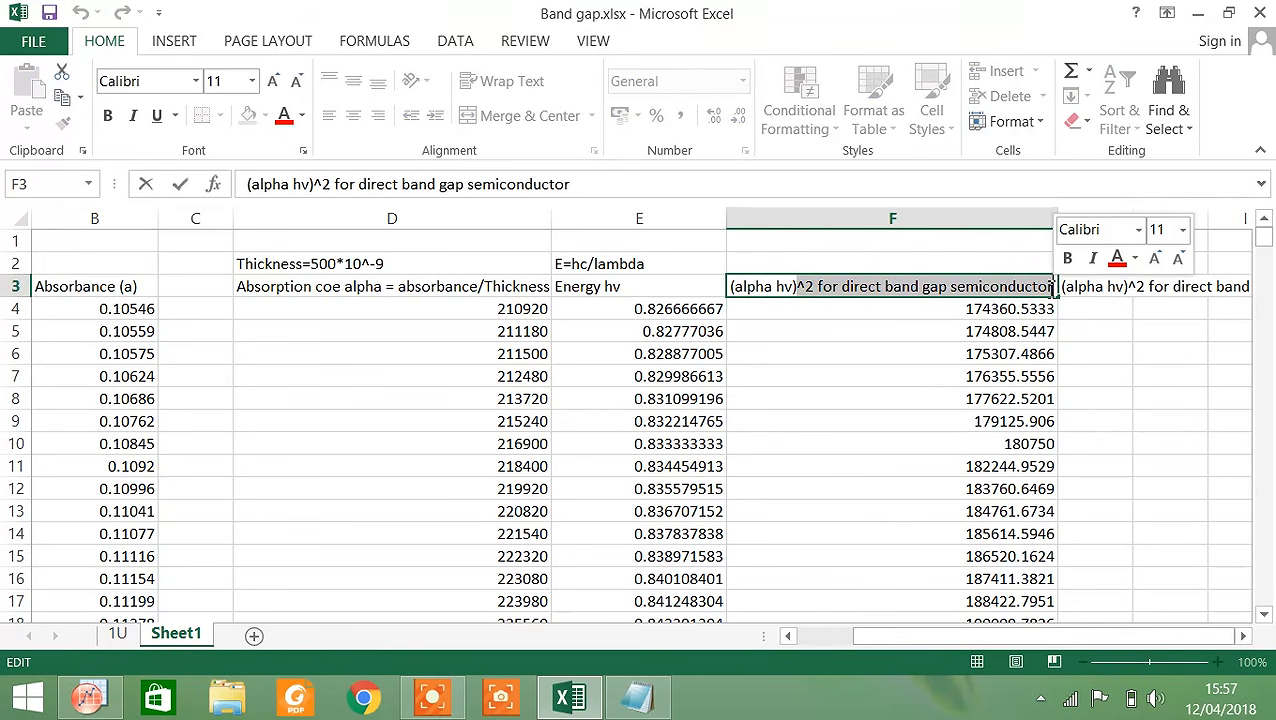
key("BackSpace")
Enter the formula =F4^2 in cell G4 to square the alpha hv value.
left_click(1105, 308)
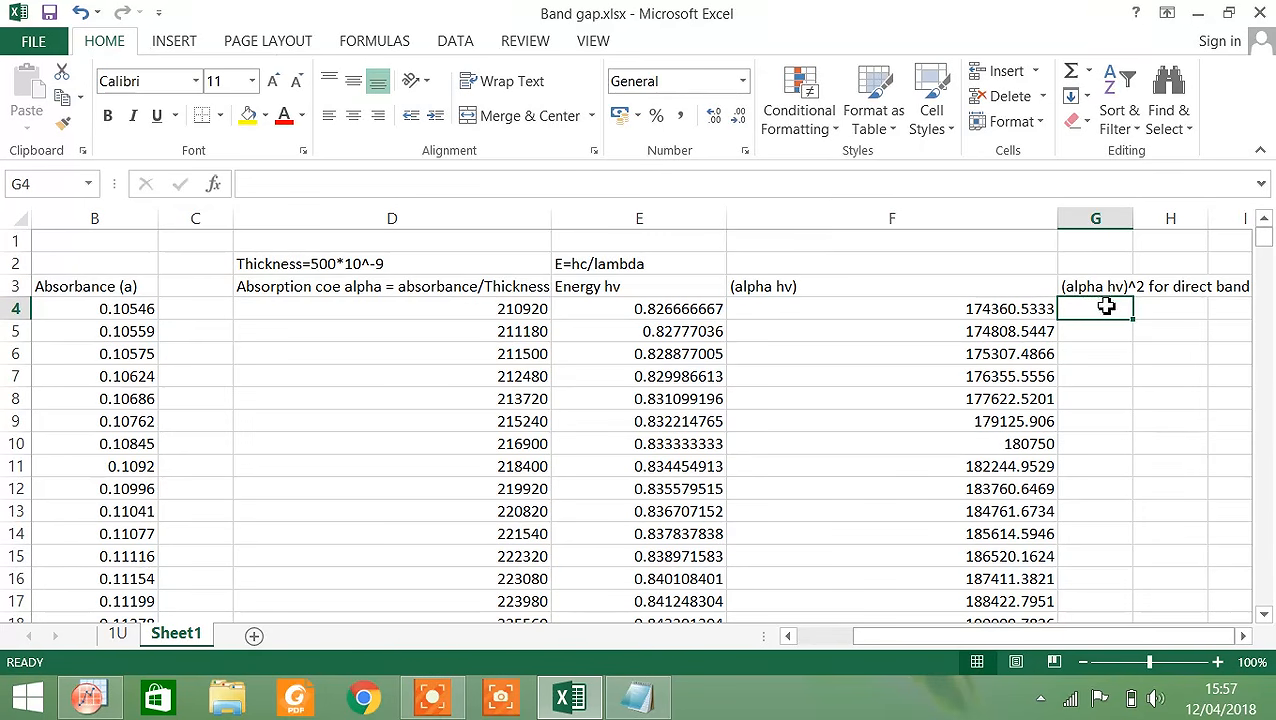
left_click(566, 187)
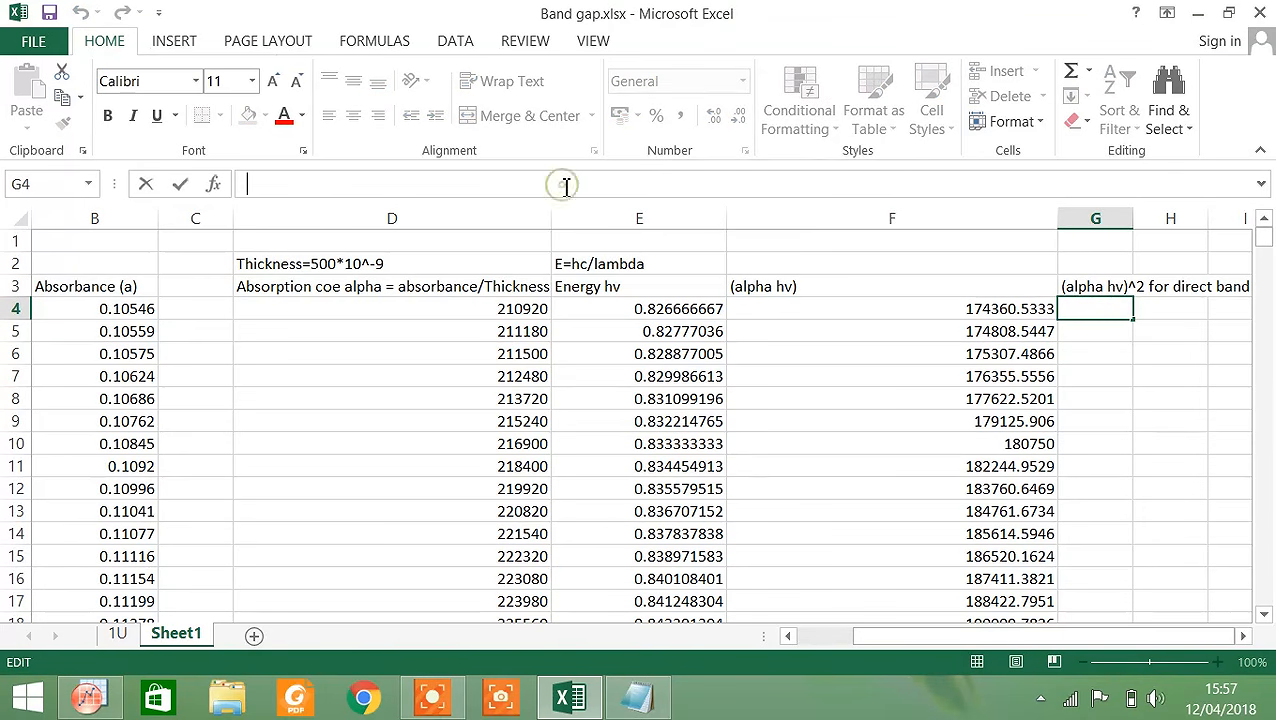
type("=")
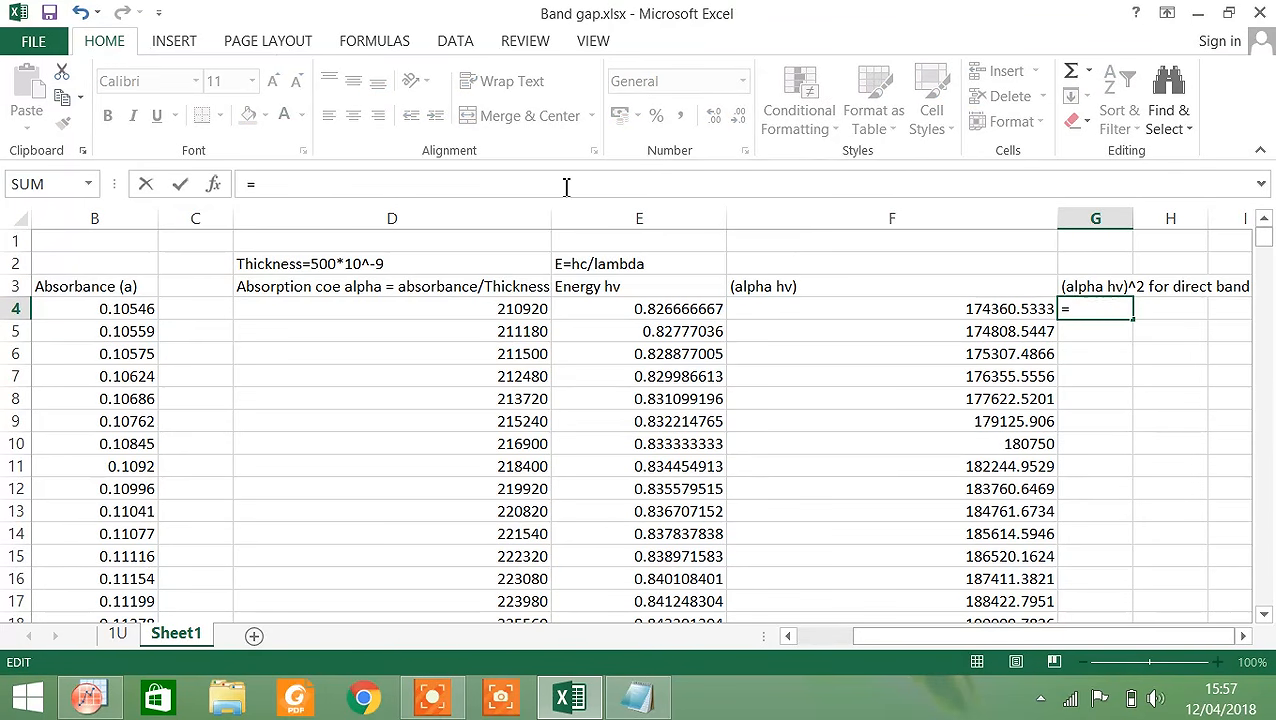
left_click(988, 312)
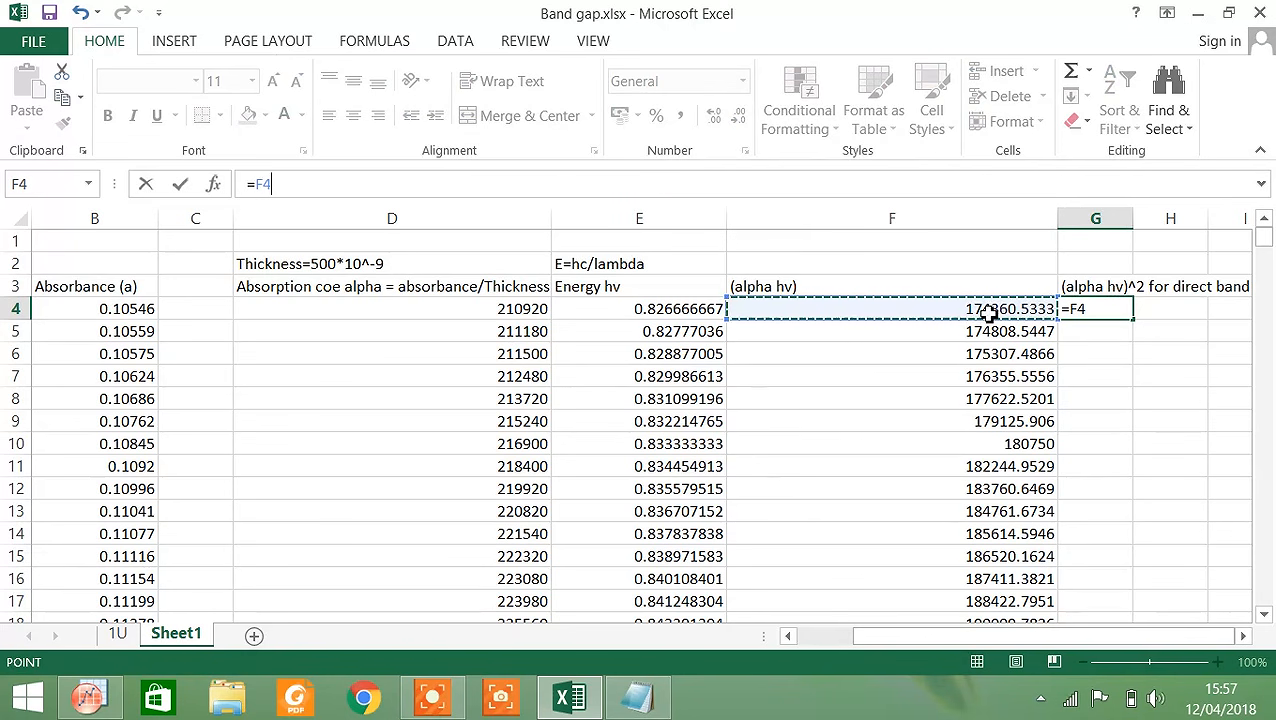
type("^")
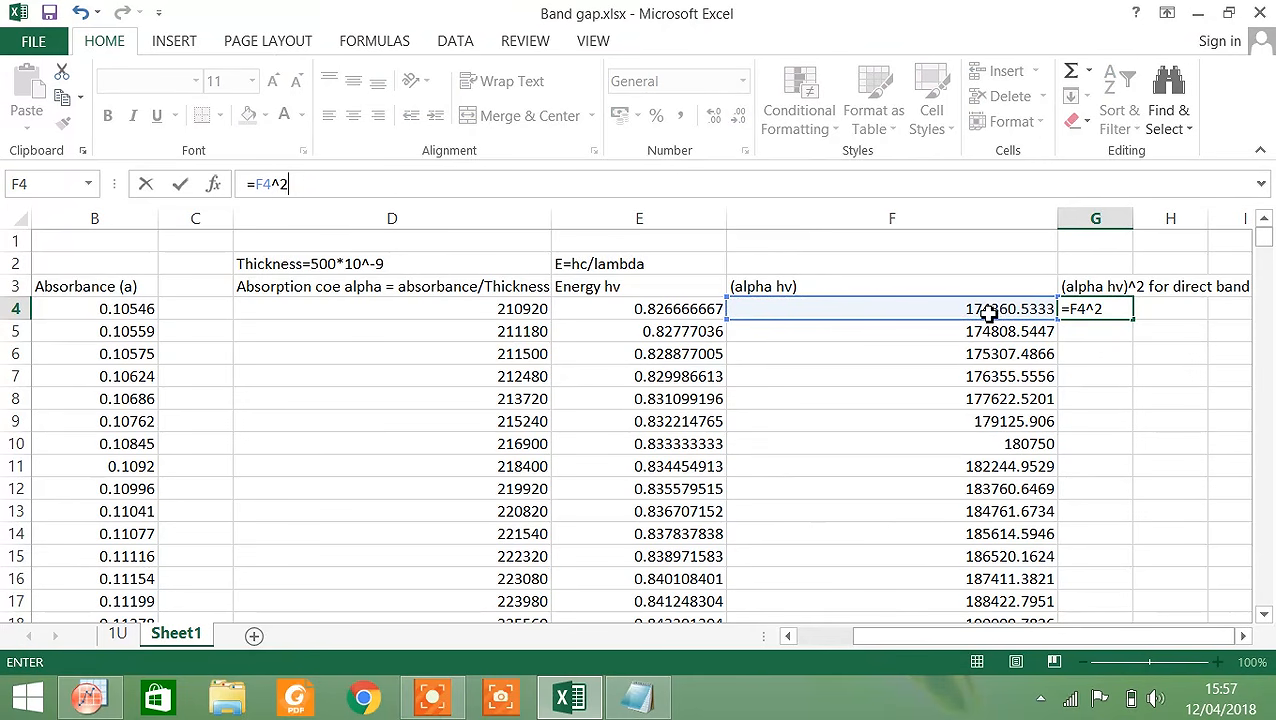
type("2")
key("Return")
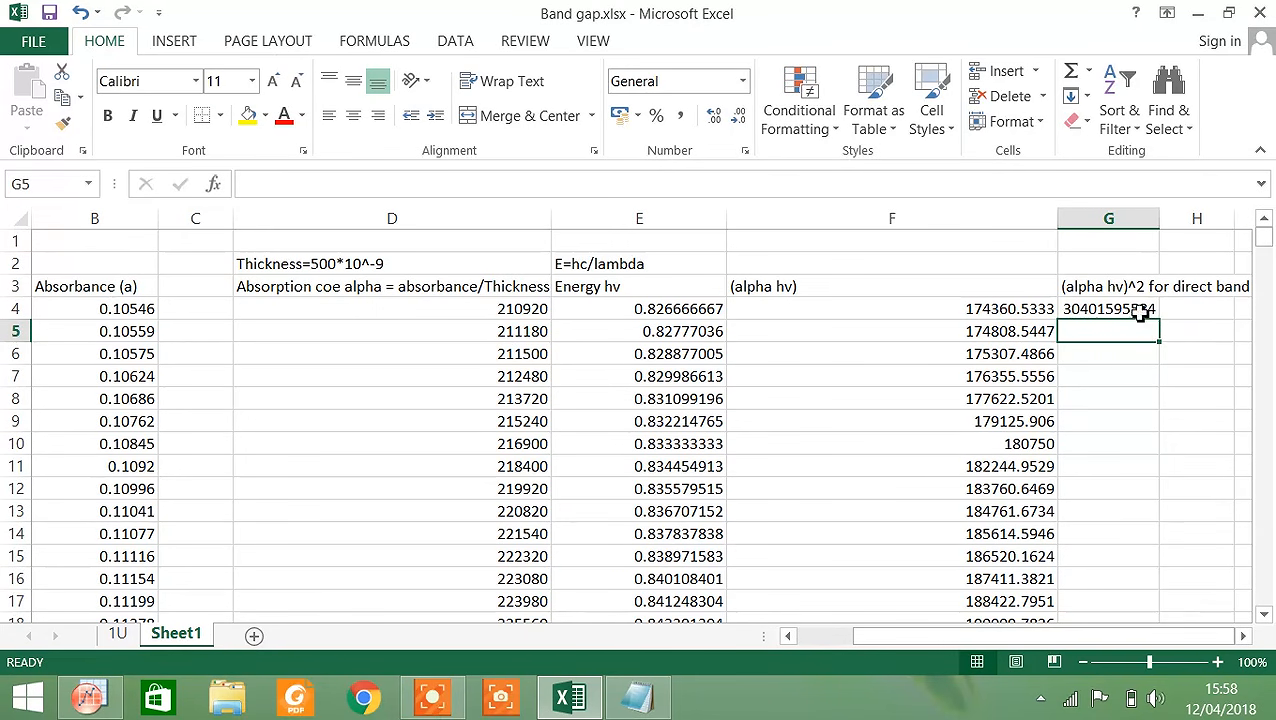
Fill the squared formula from G4 down to G504, the last data row.
left_click(1140, 312)
left_click_drag(1161, 321, 1157, 566)
left_click_drag(1267, 604, 1266, 236)
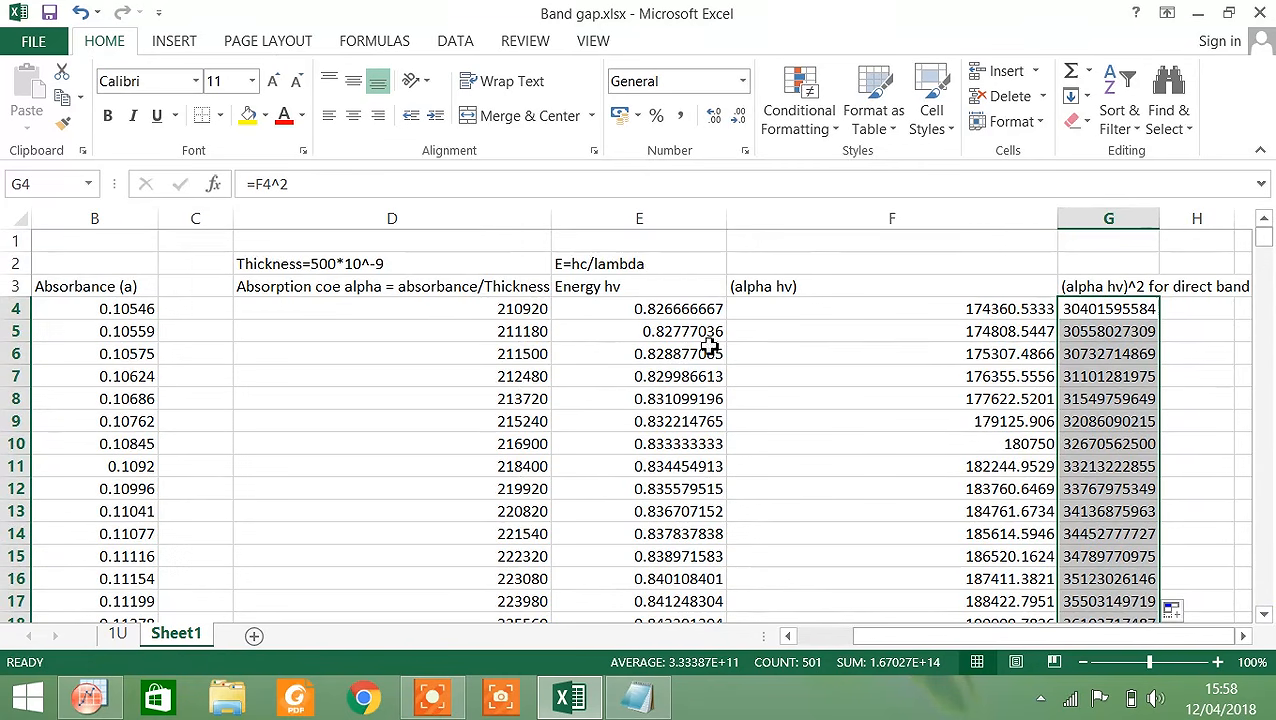
Copy the whole energy column E and paste it into column A(X) of Book1's Sheet2 in OriginPro.
left_click(656, 216)
right_click(656, 216)
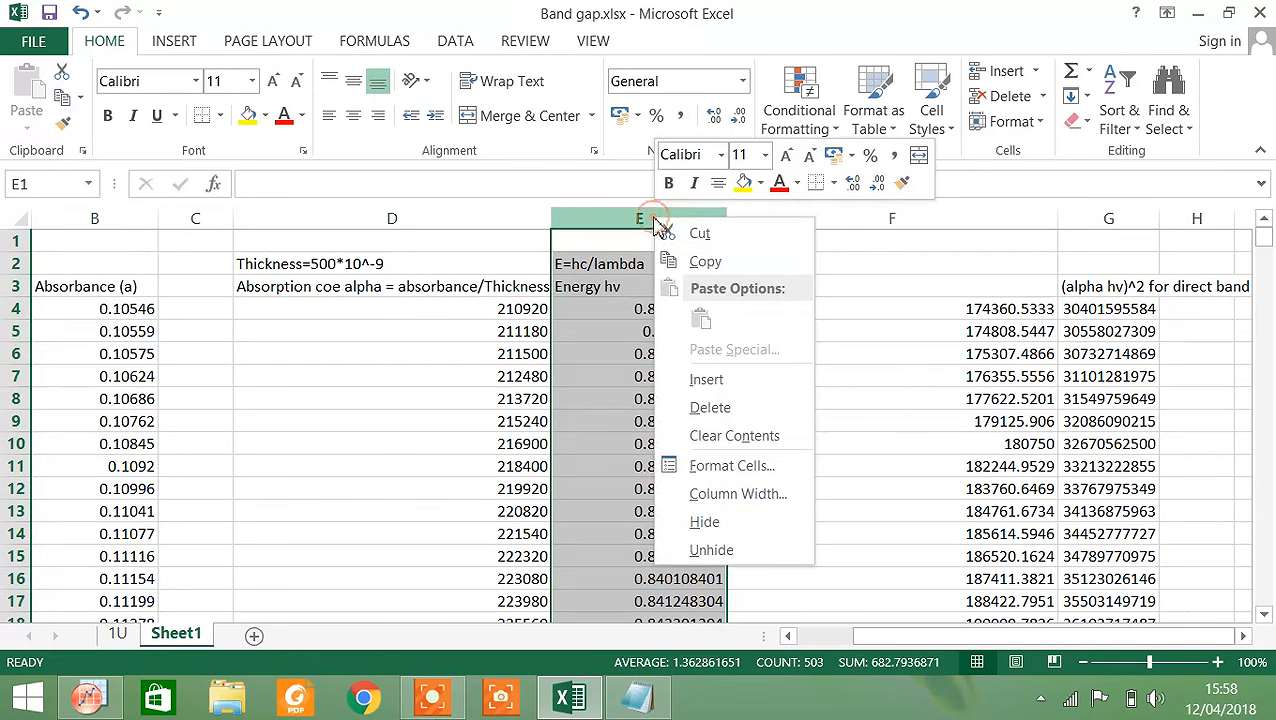
left_click(700, 262)
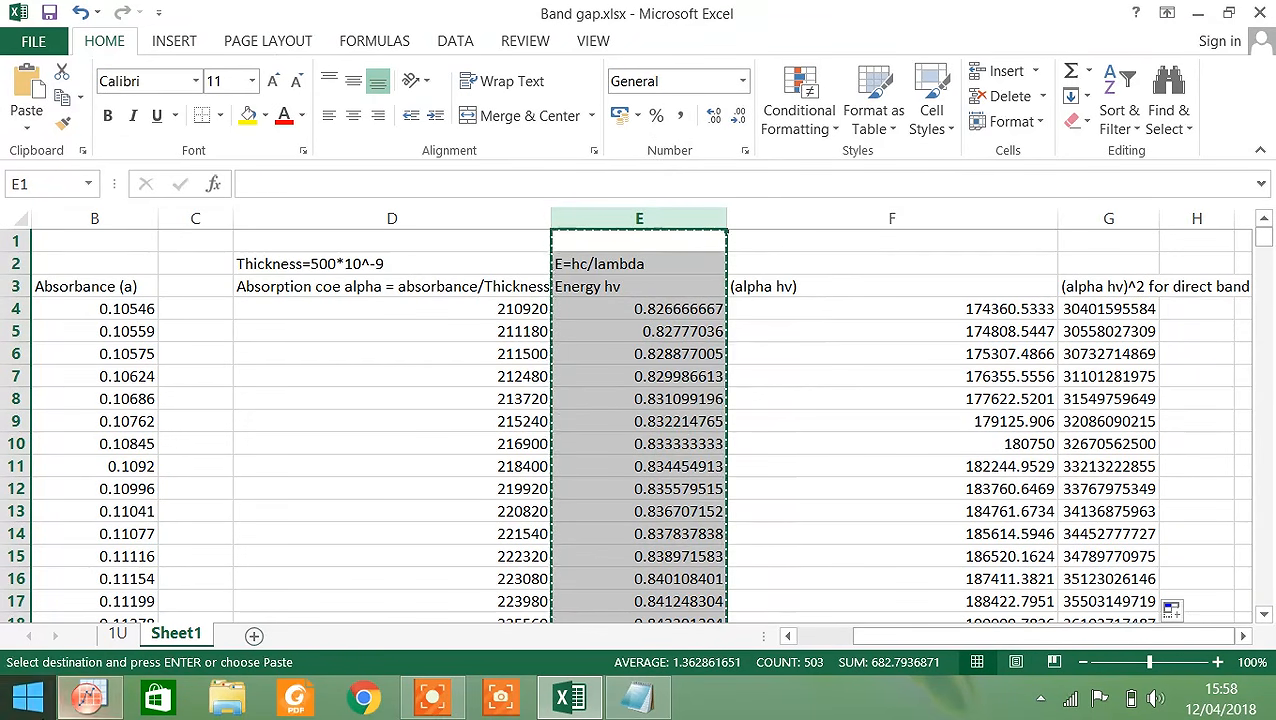
left_click(88, 697)
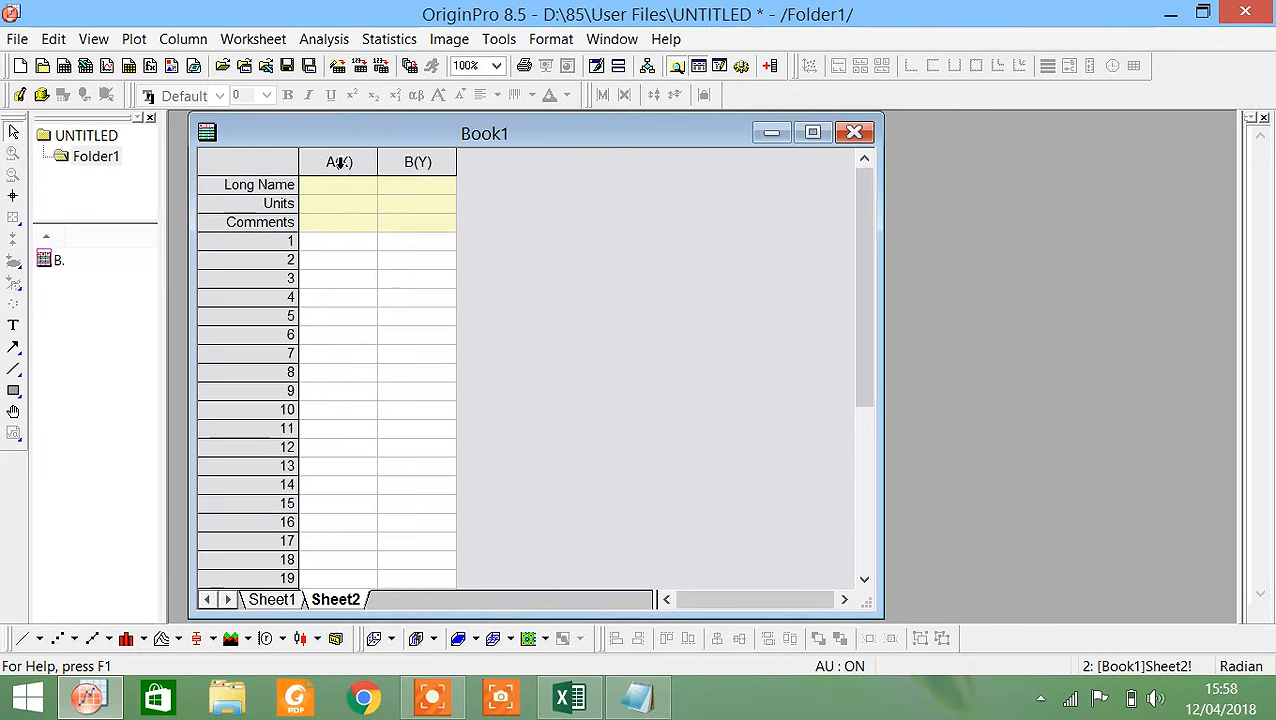
left_click(340, 162)
right_click(340, 162)
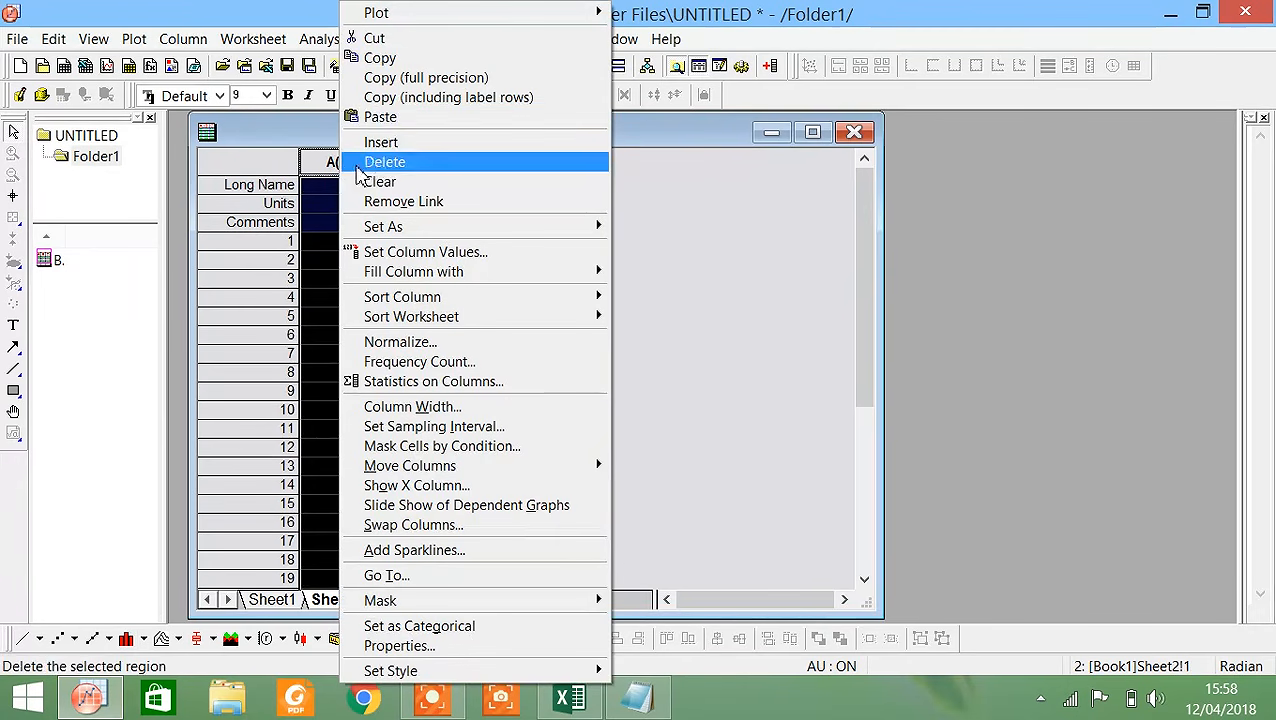
left_click(404, 117)
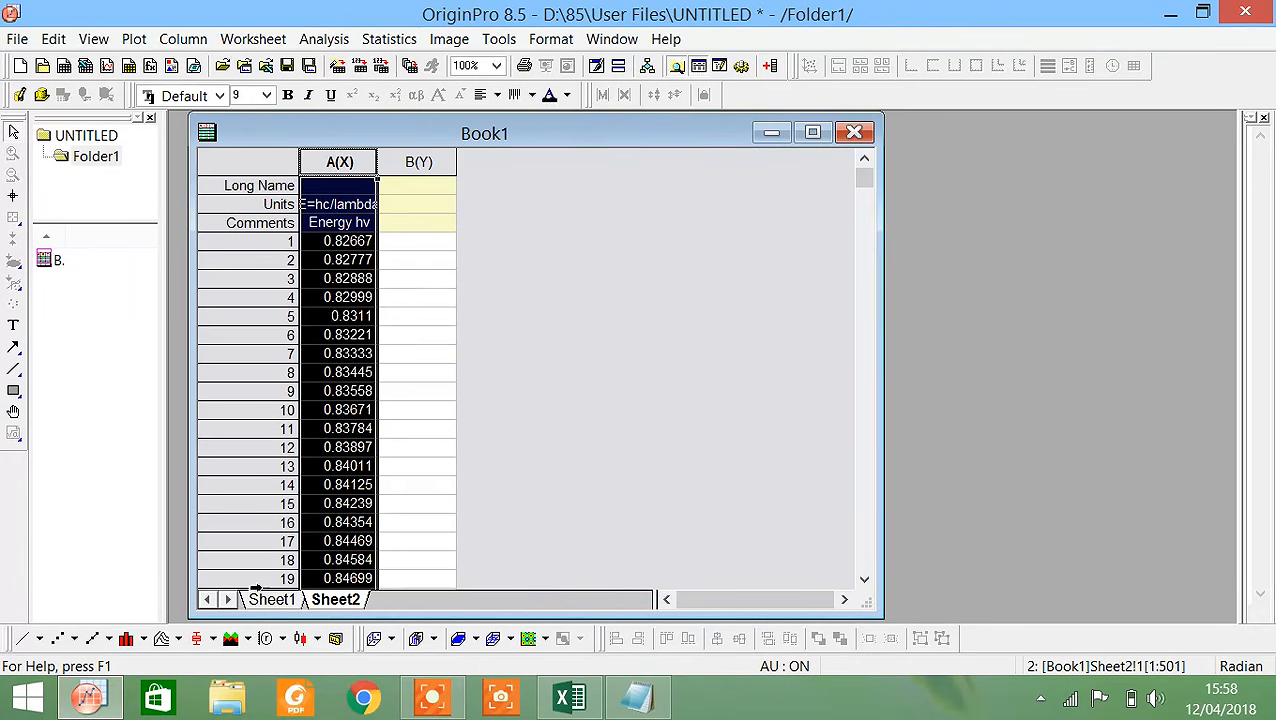
Copy the whole (alpha hv)^2 column G from Excel and paste it into column B(Y) of Book1's Sheet2 in OriginPro.
left_click(568, 697)
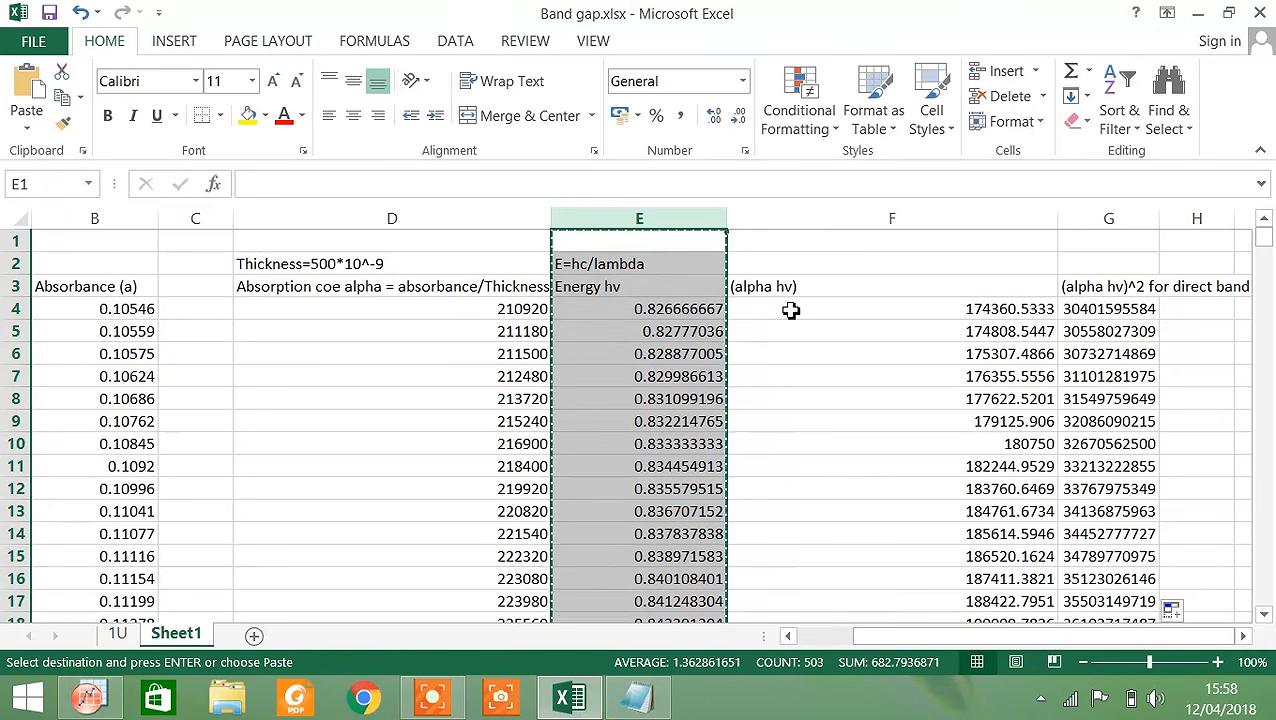
left_click(1110, 219)
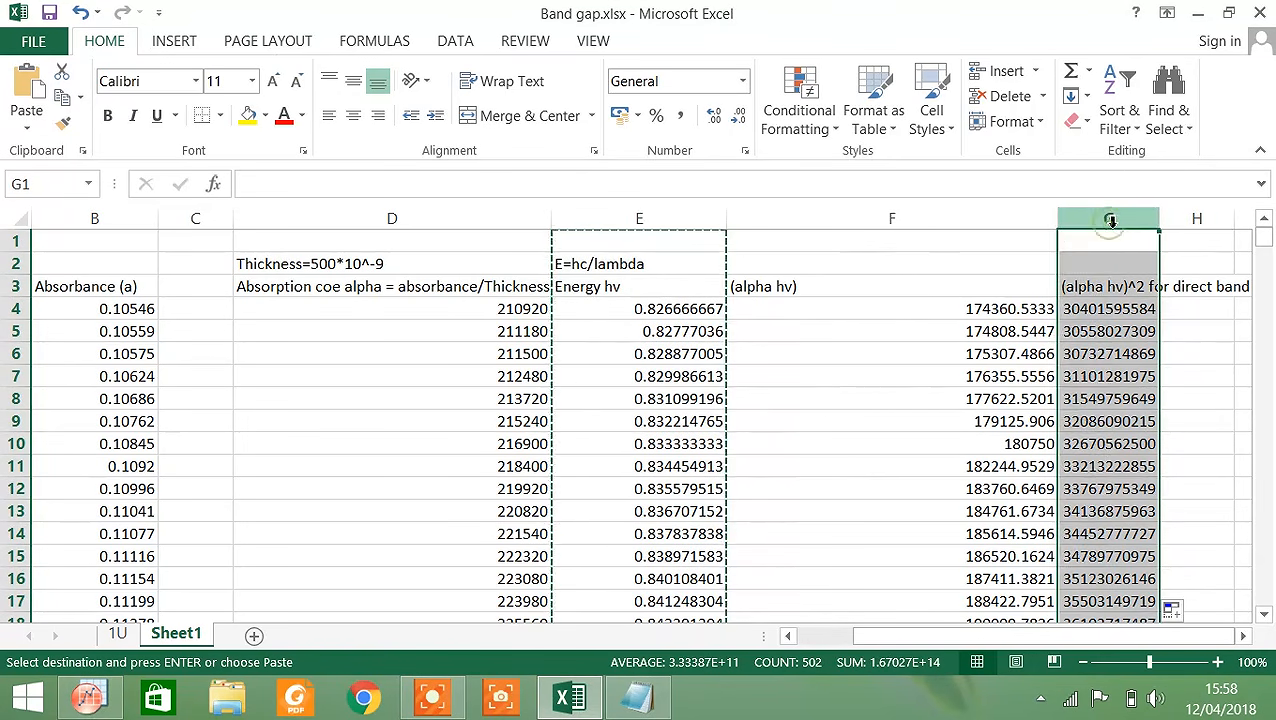
right_click(1110, 219)
left_click(1024, 266)
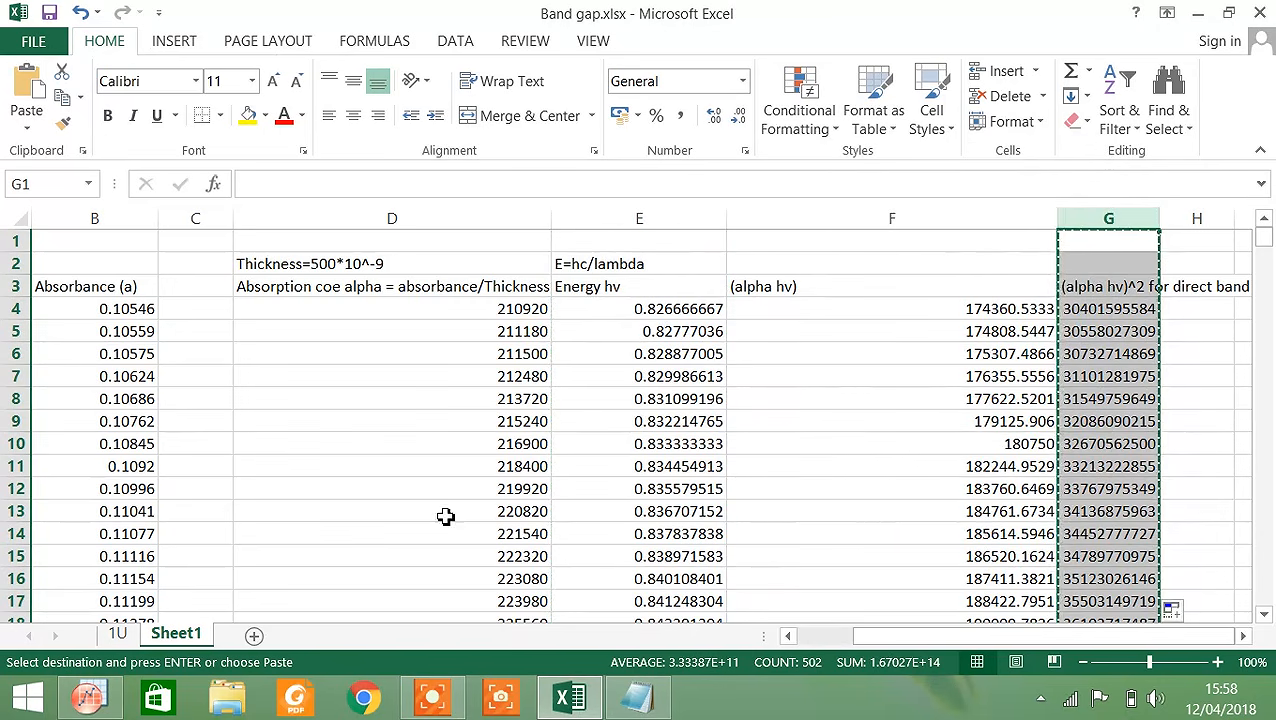
left_click(88, 697)
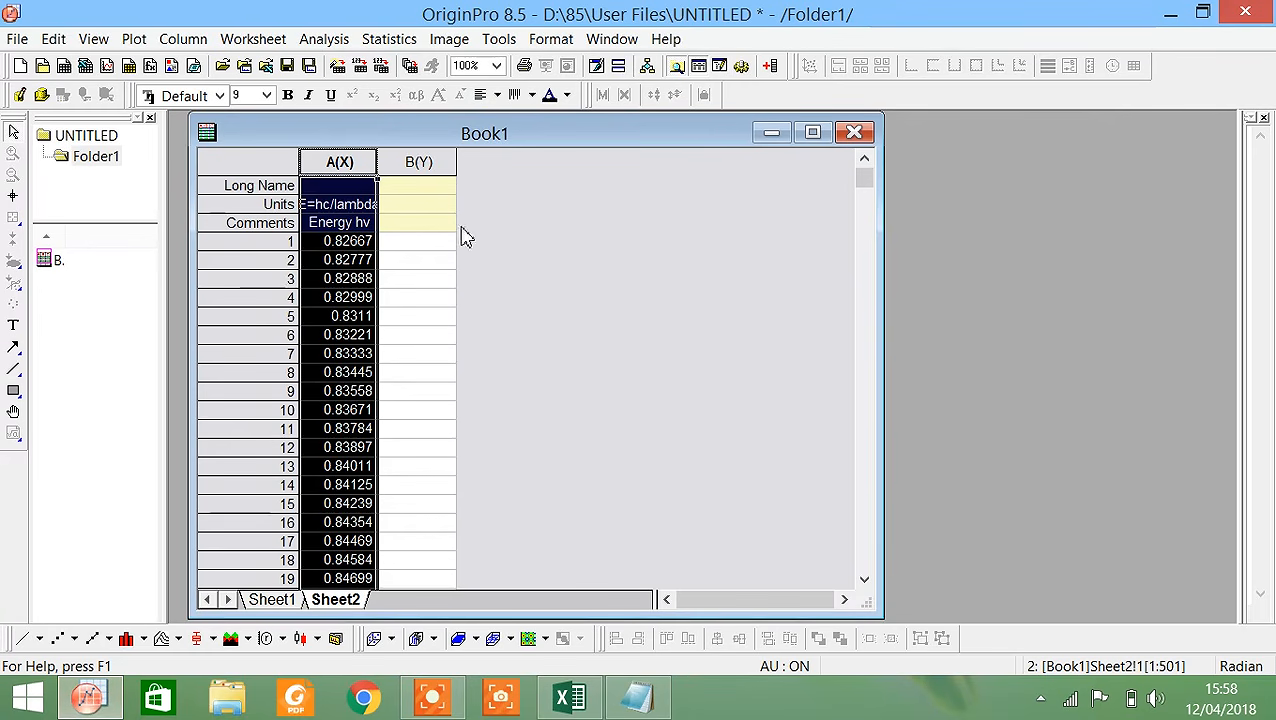
left_click(404, 162)
right_click(410, 165)
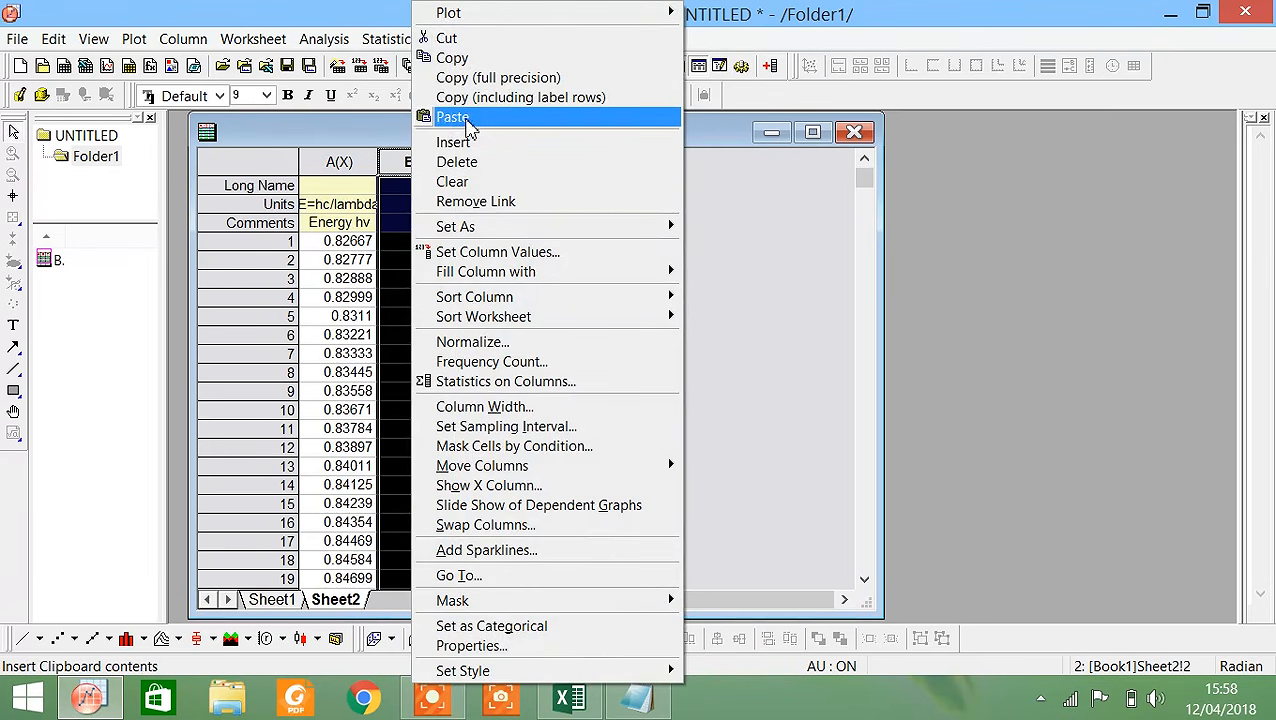
left_click(455, 118)
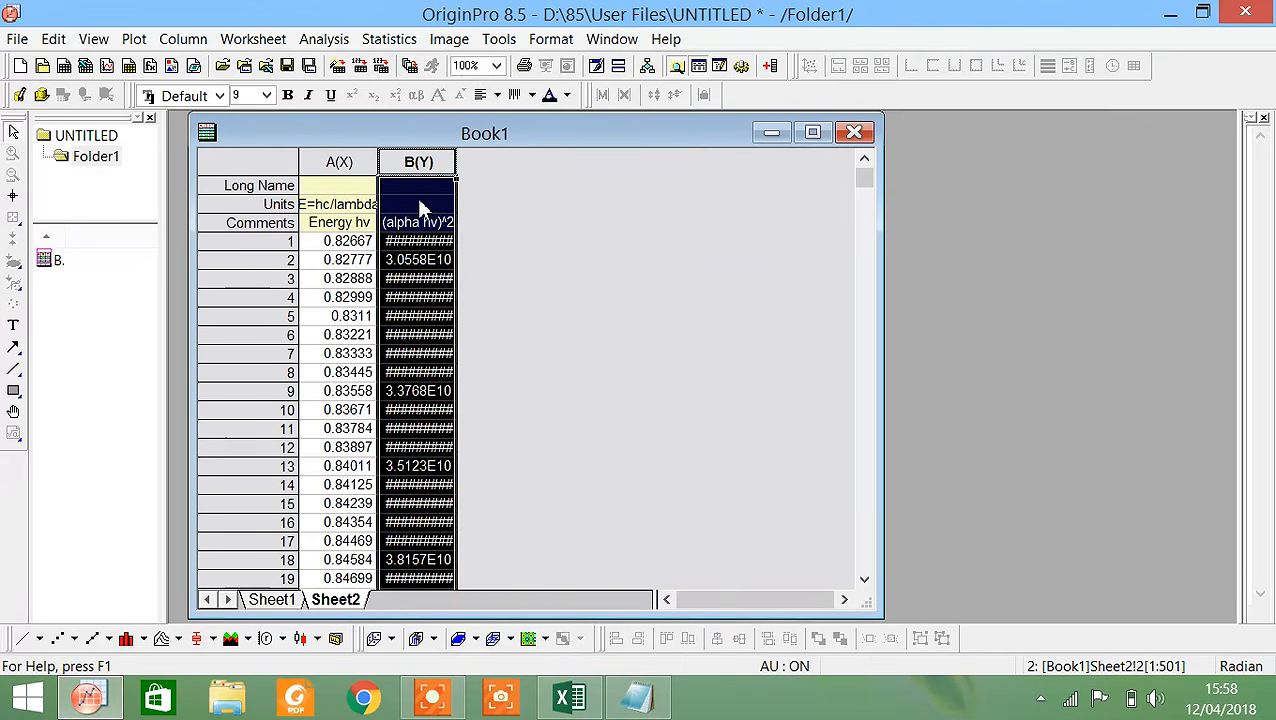
left_click(508, 210)
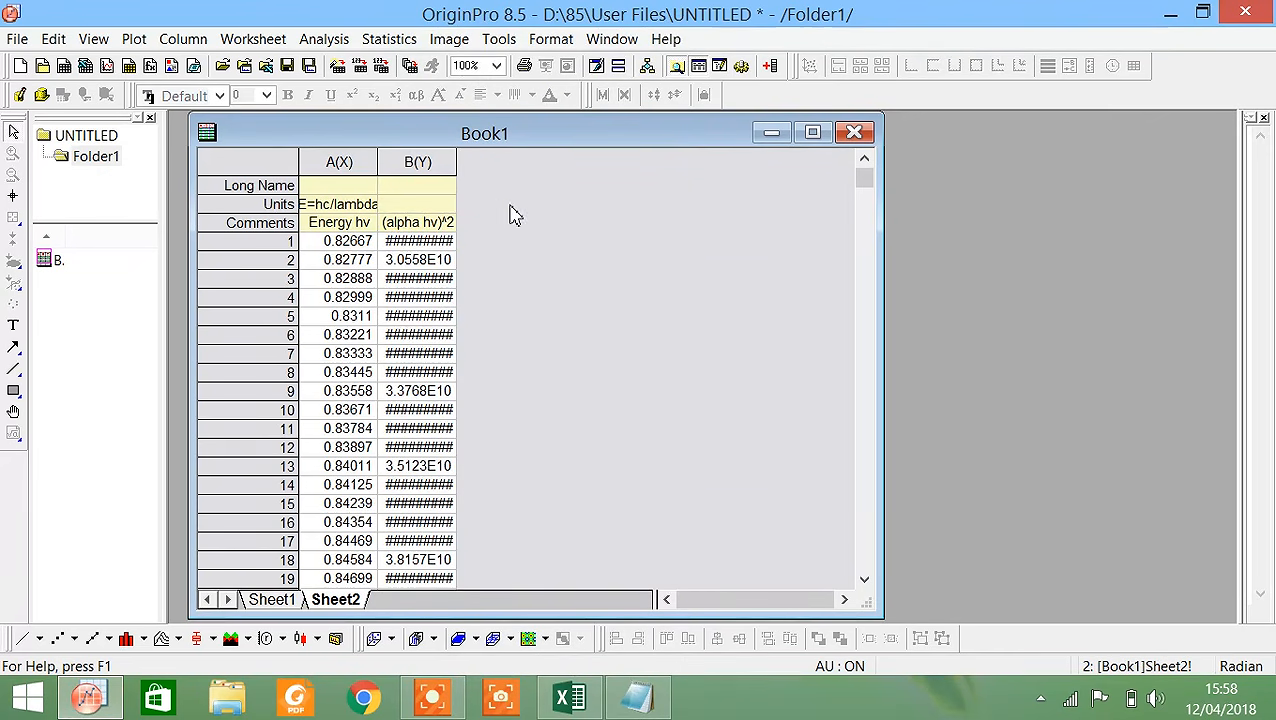
Widen columns A(X) and B(Y) to fit their contents and set the long name of A(X) to "hv".
left_click_drag(380, 165, 404, 165)
left_click_drag(484, 162, 529, 162)
left_click(362, 188)
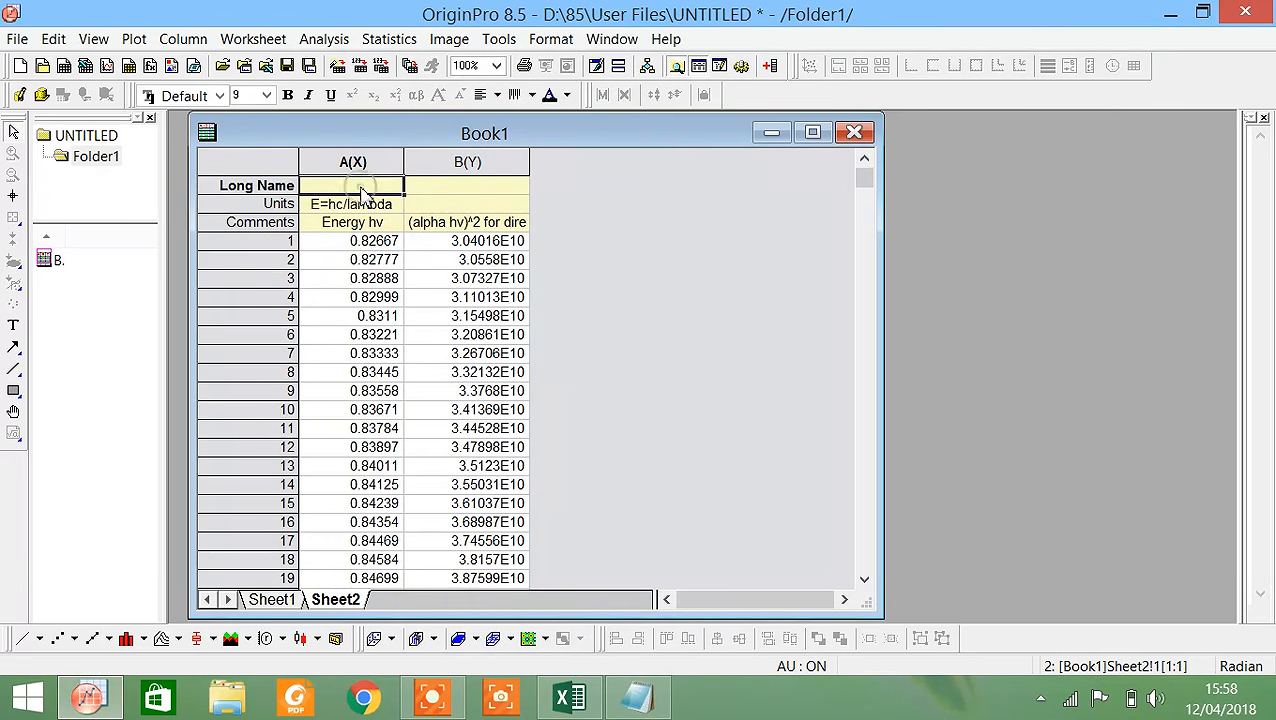
type("hv")
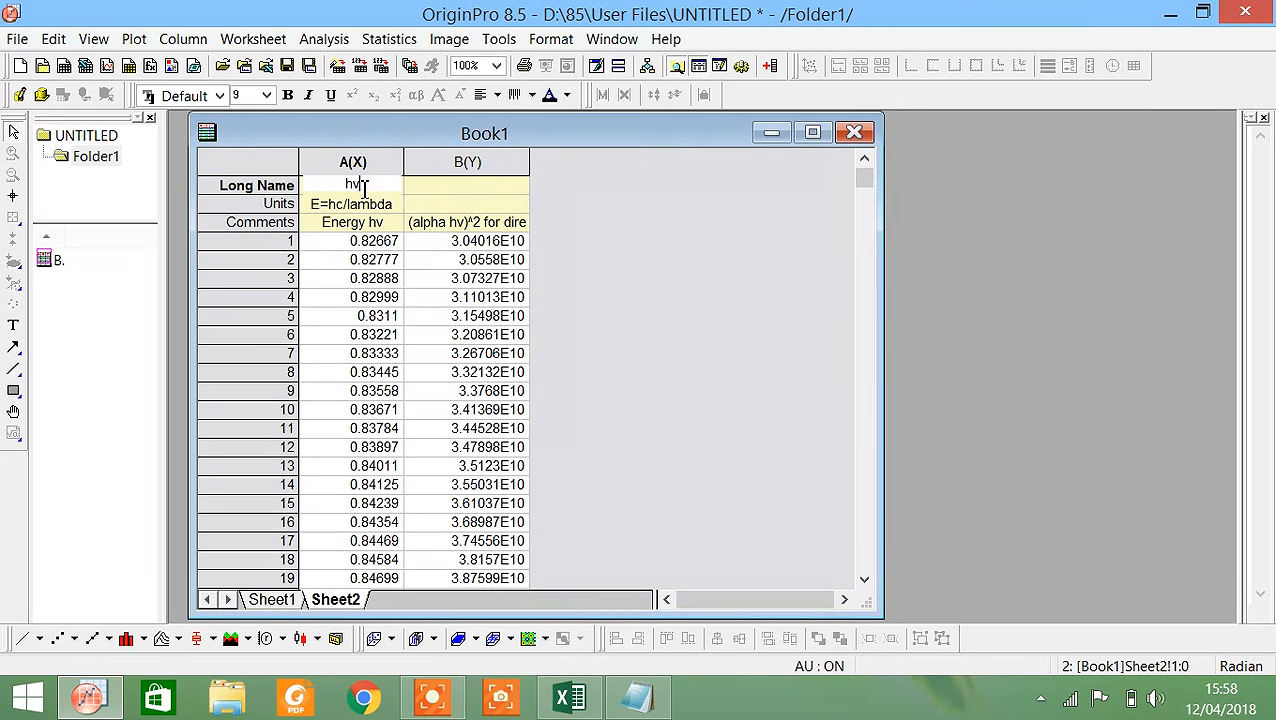
Replace the units entry of column A(X) with "hv(e.v)" in italics.
left_click(397, 206)
double_click(385, 207)
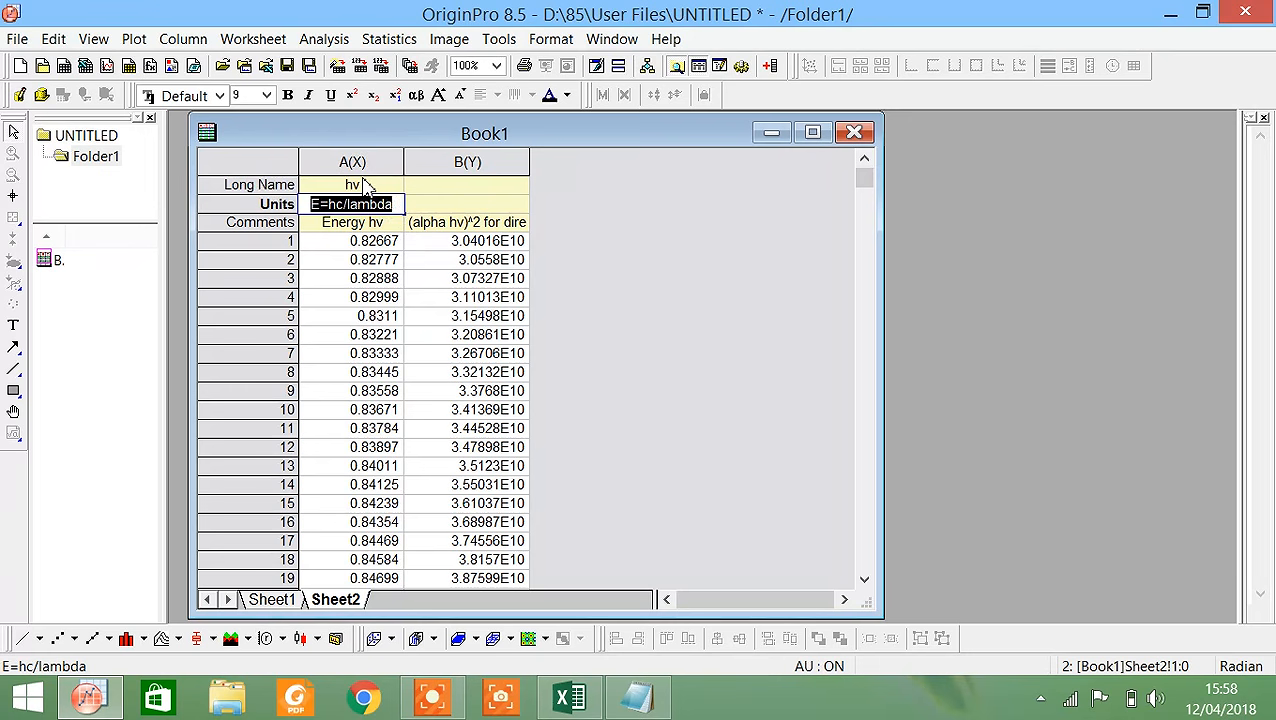
type("hv")
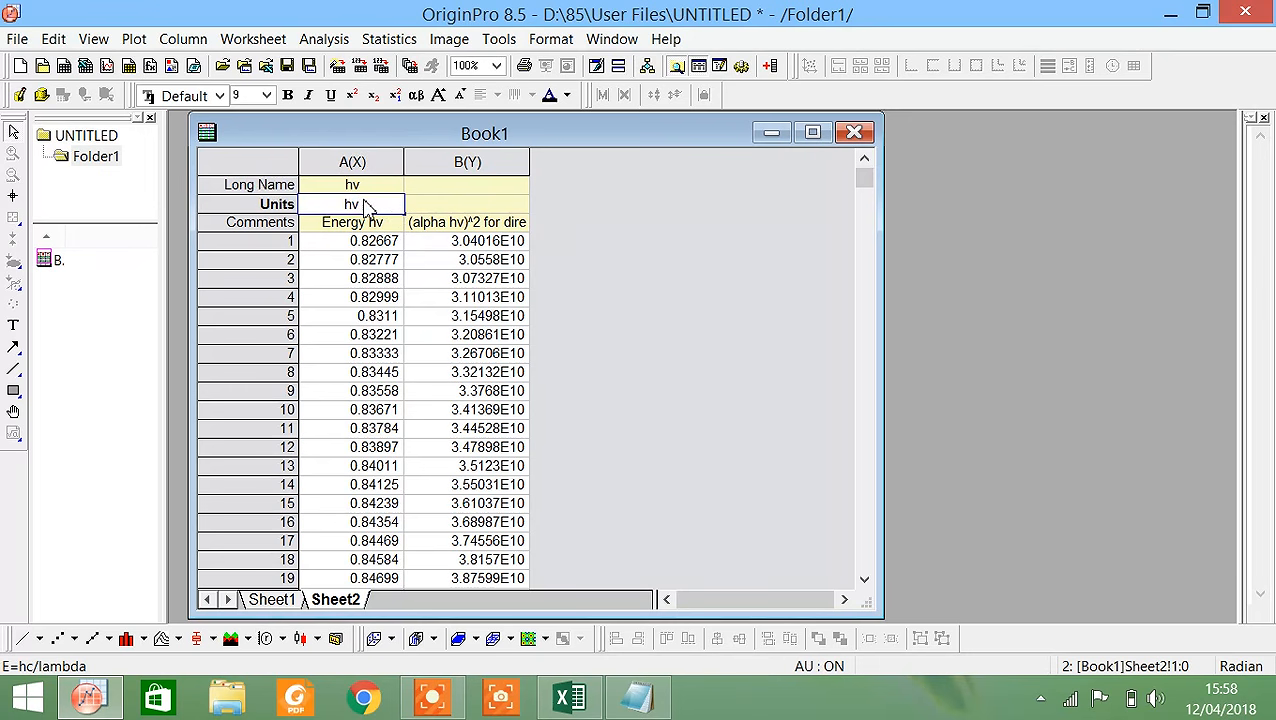
left_click_drag(366, 206, 340, 205)
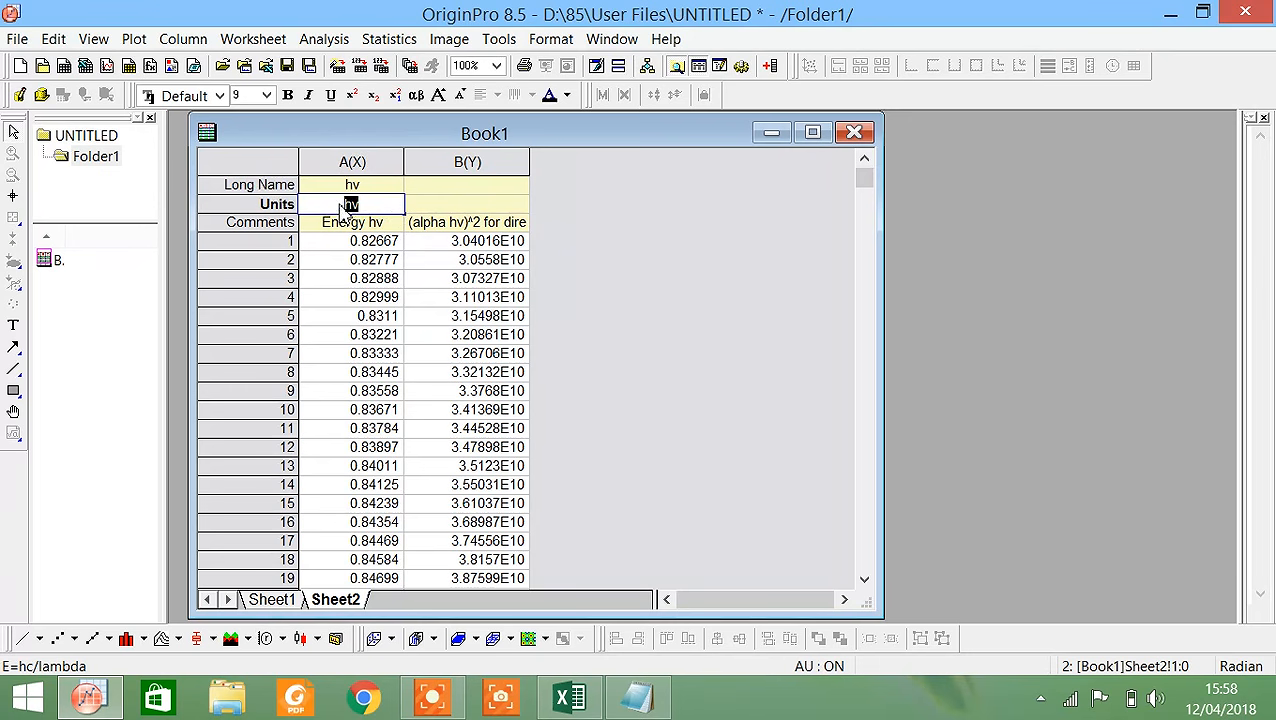
left_click(310, 96)
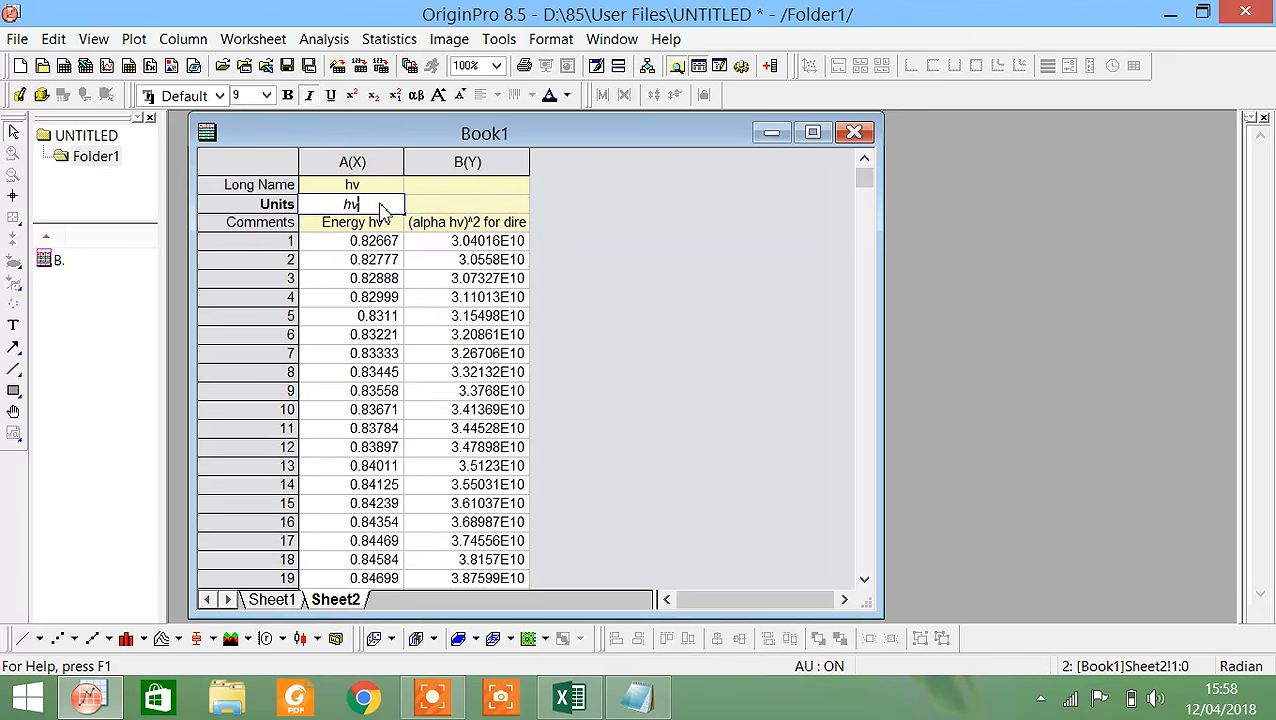
type("(e.v)")
Enter "(αhv)^2" as the units of column B(Y), using the Greek alpha symbol and italic formatting.
left_click(470, 205)
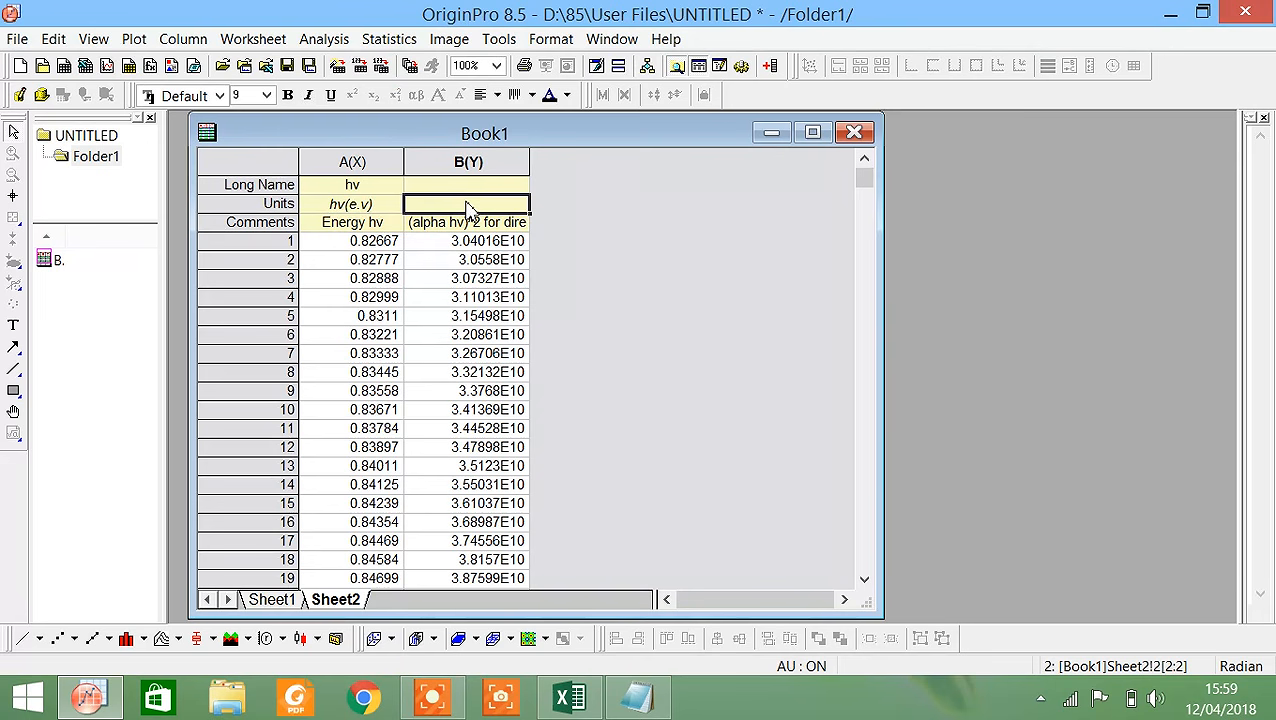
left_click(468, 207)
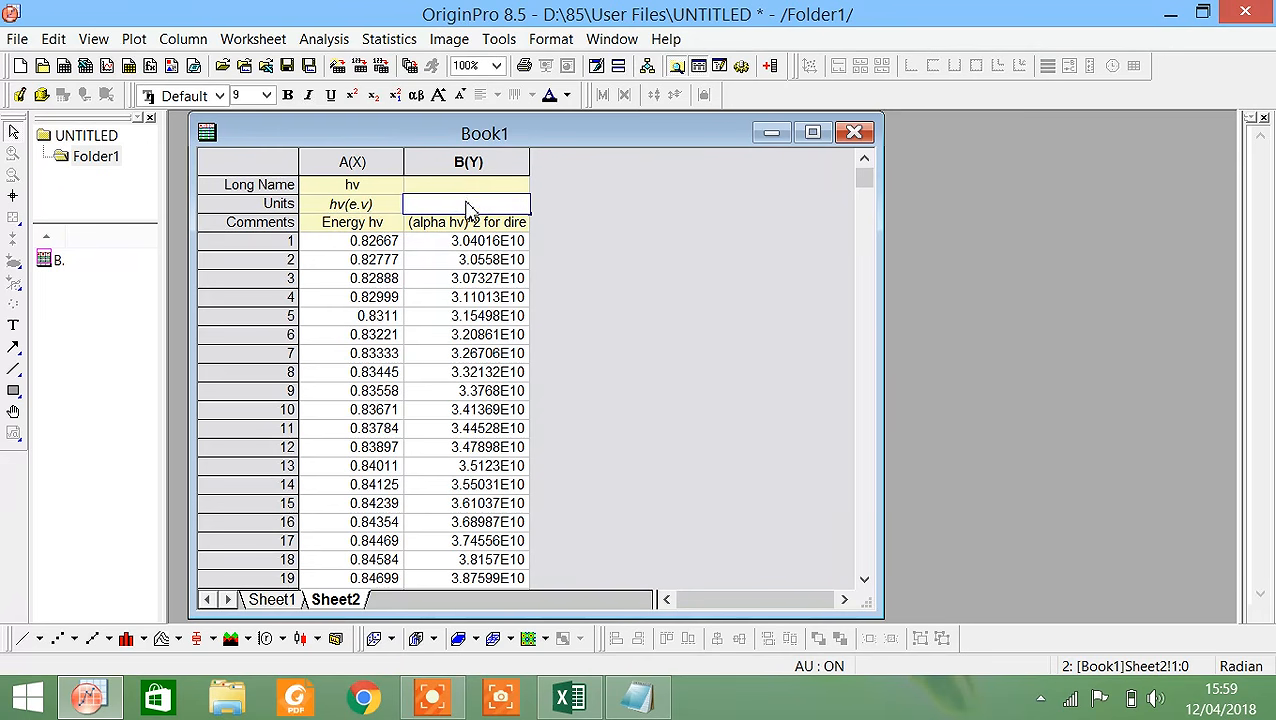
left_click(417, 96)
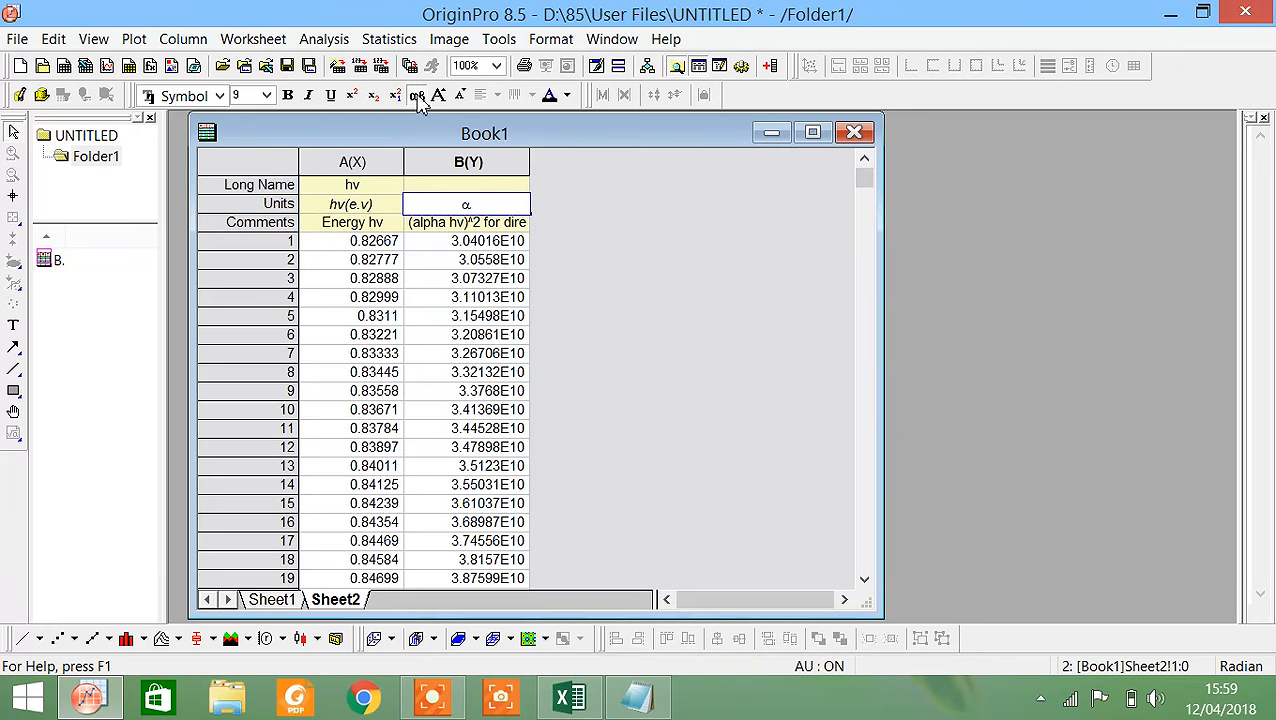
type("a")
left_click(418, 96)
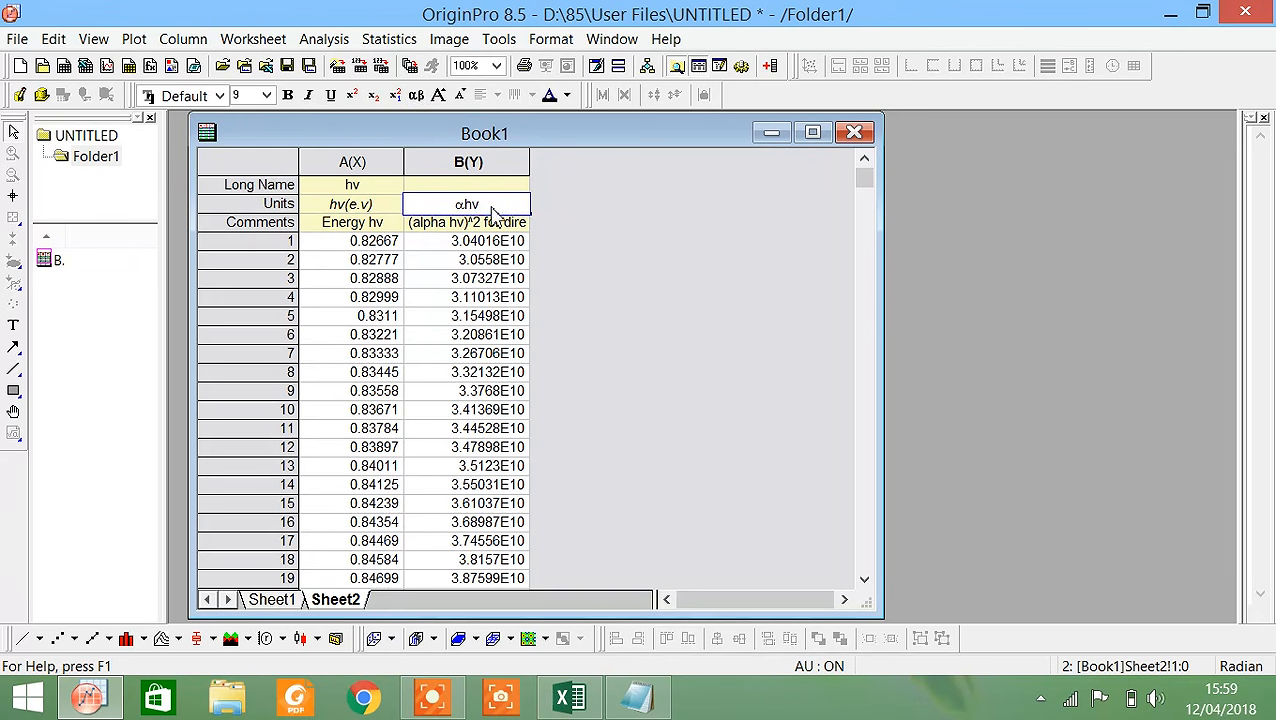
left_click_drag(492, 213, 462, 205)
left_click(308, 94)
left_click(495, 207)
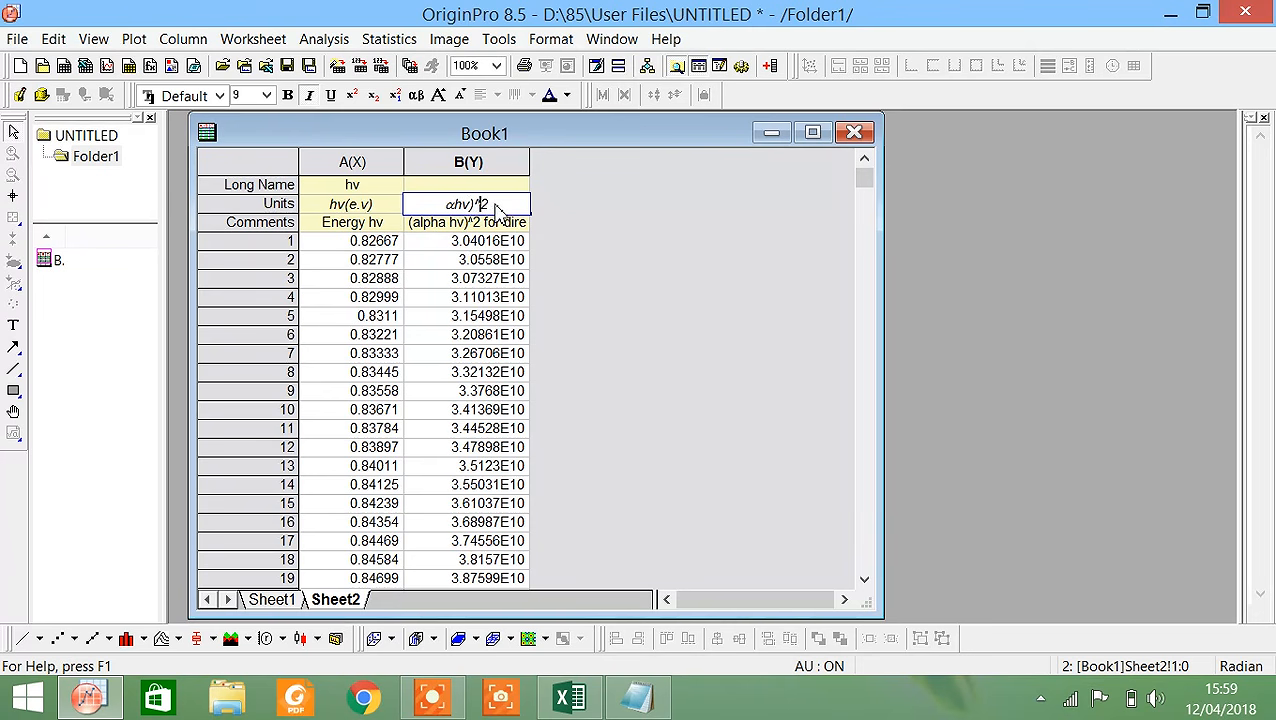
key("Home")
type("(")
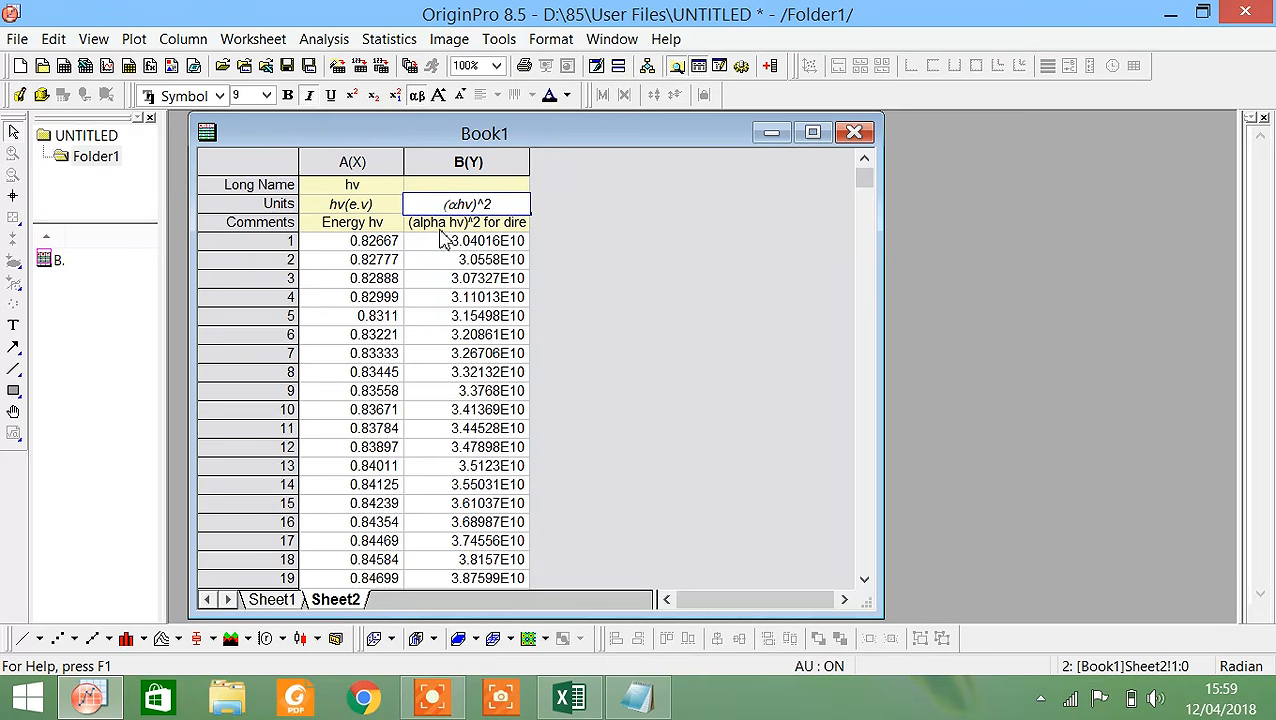
Clear the comments entries of columns A(X) and B(Y).
left_click(388, 228)
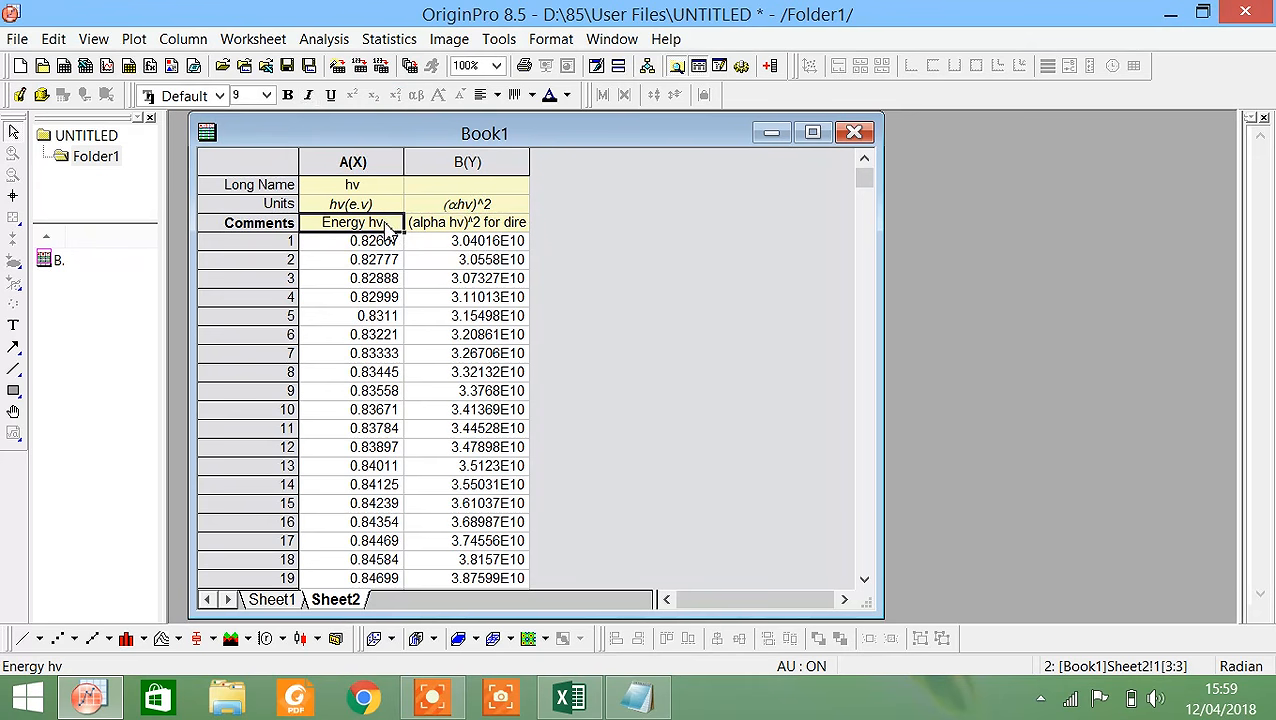
key("Delete")
left_click(466, 228)
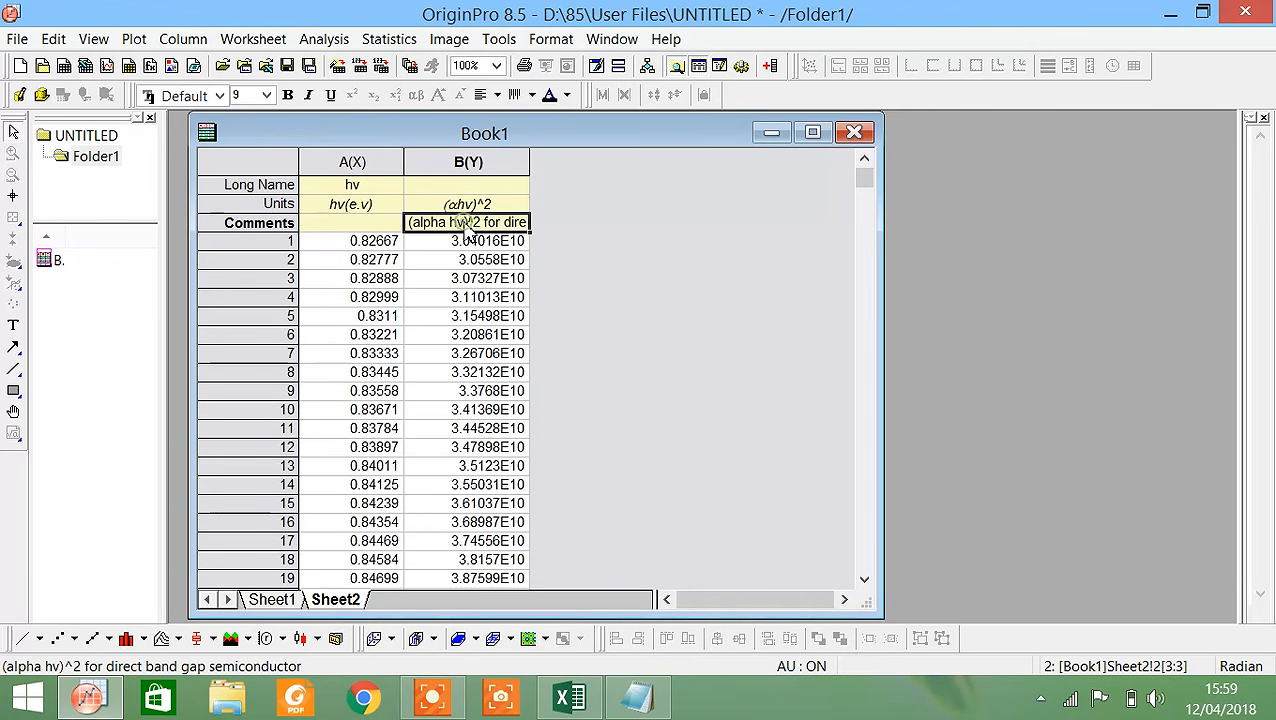
key("Delete")
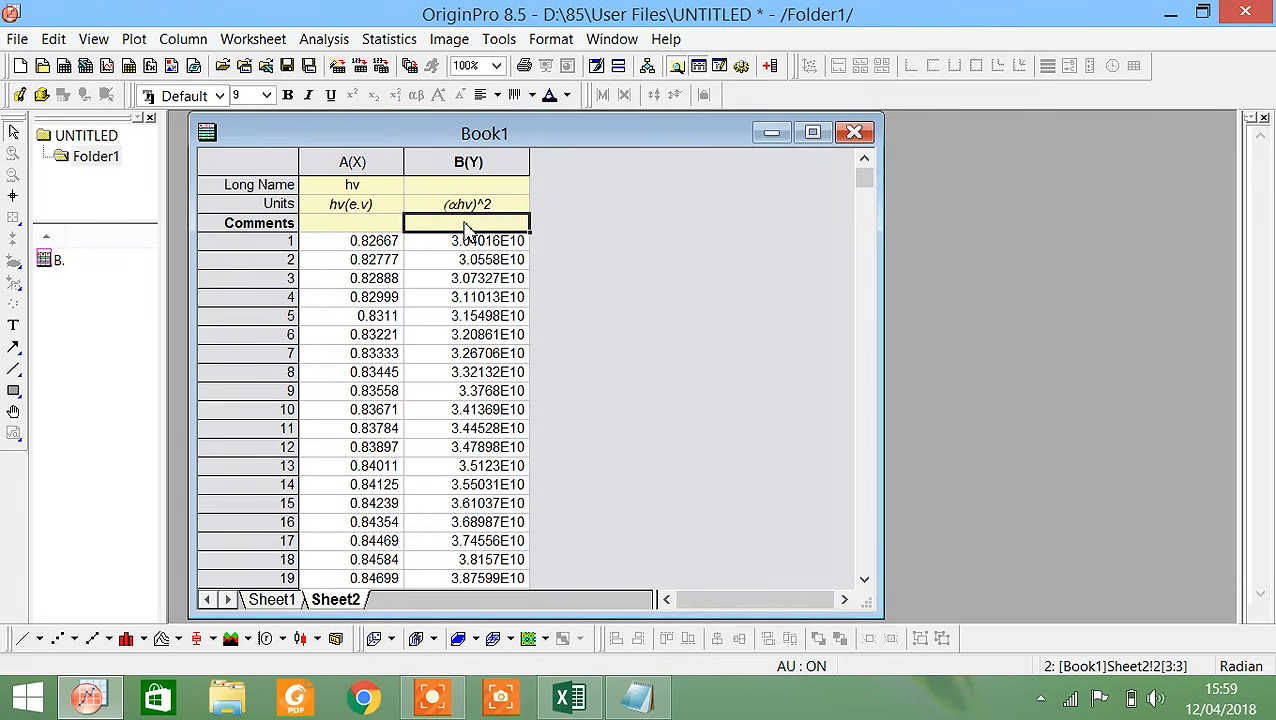
left_click(550, 258)
Plot column B(Y) against hv as a line graph and enlarge the graph window.
left_click(467, 163)
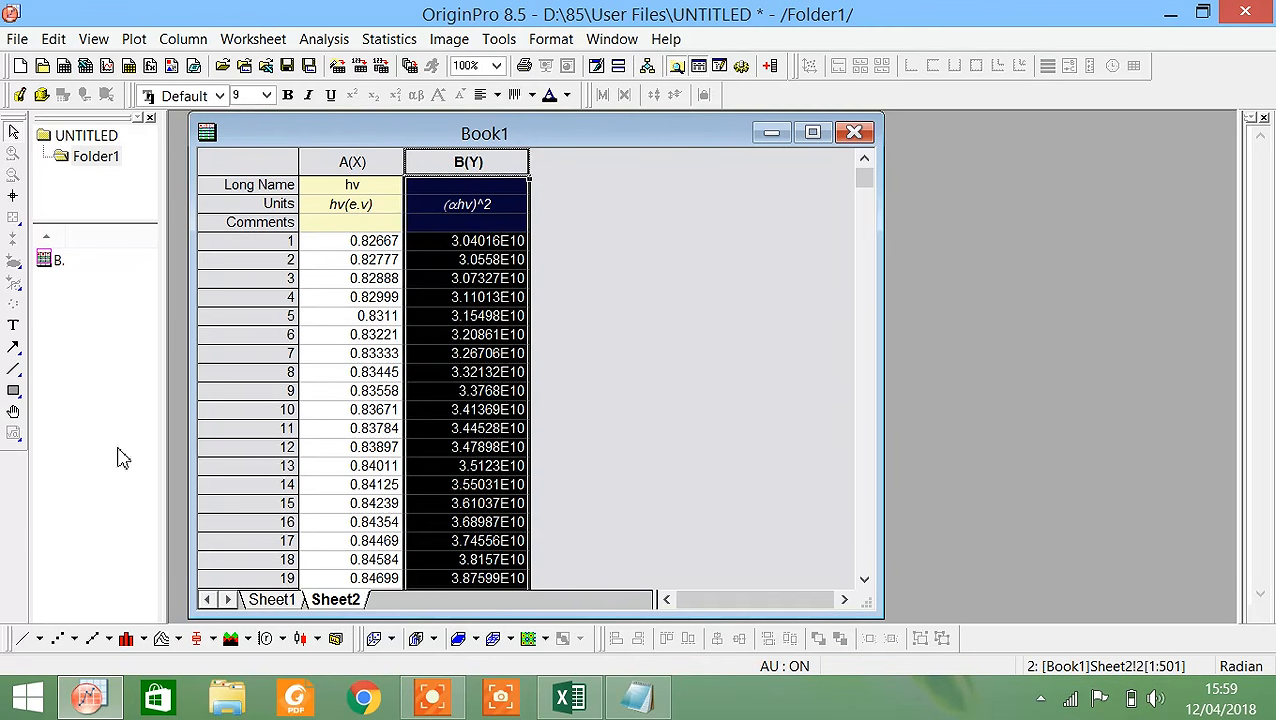
left_click(27, 640)
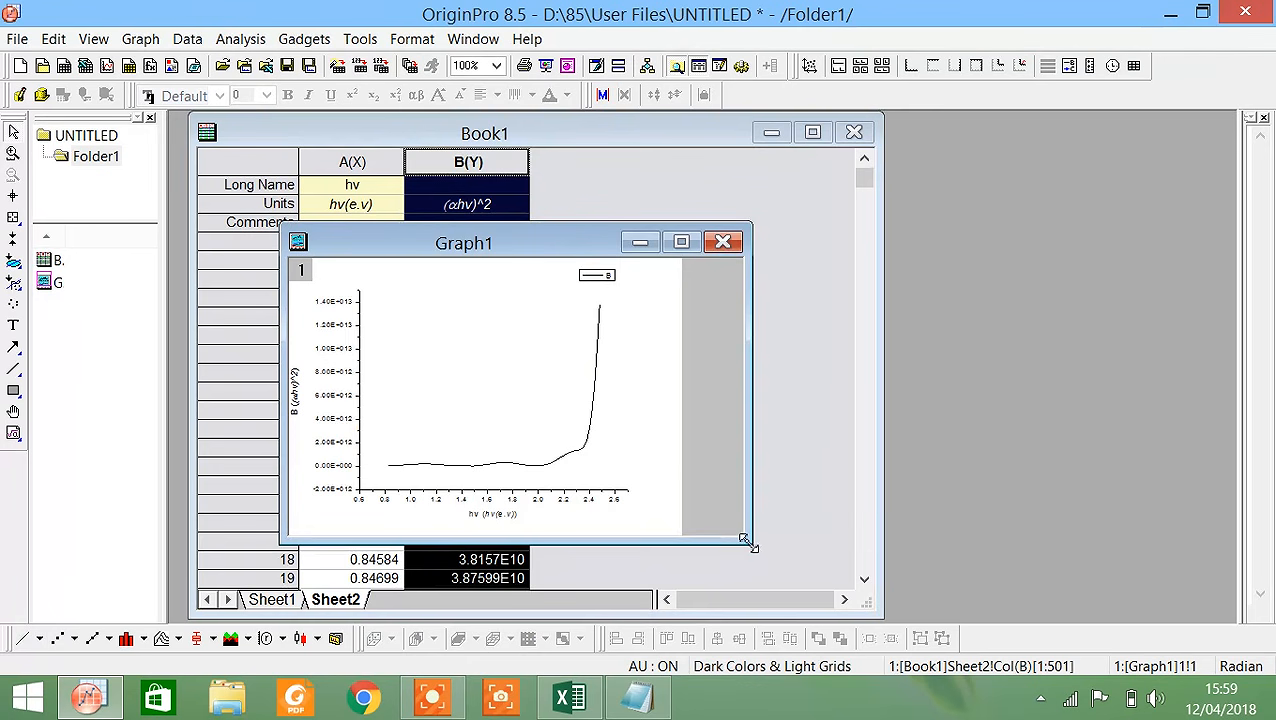
left_click_drag(744, 540, 1000, 618)
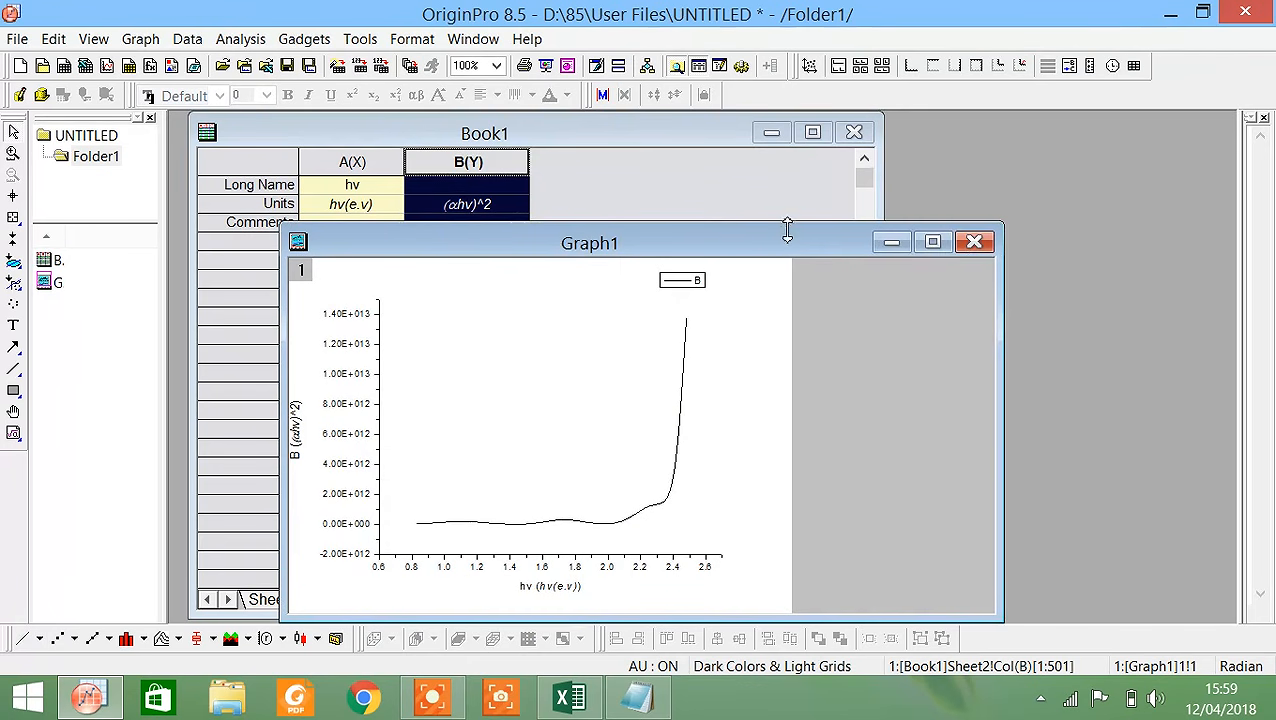
left_click_drag(786, 225, 775, 120)
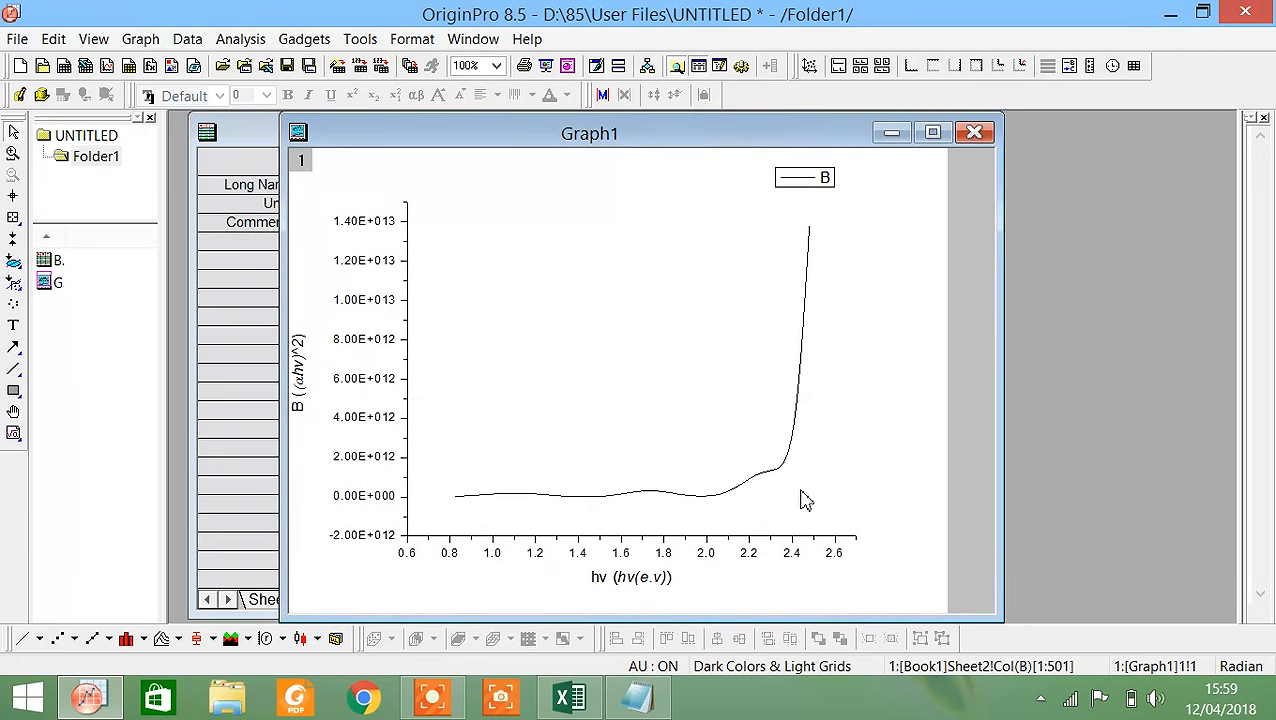
Set the start of the graph's X axis scale to 1 and apply it.
double_click(492, 548)
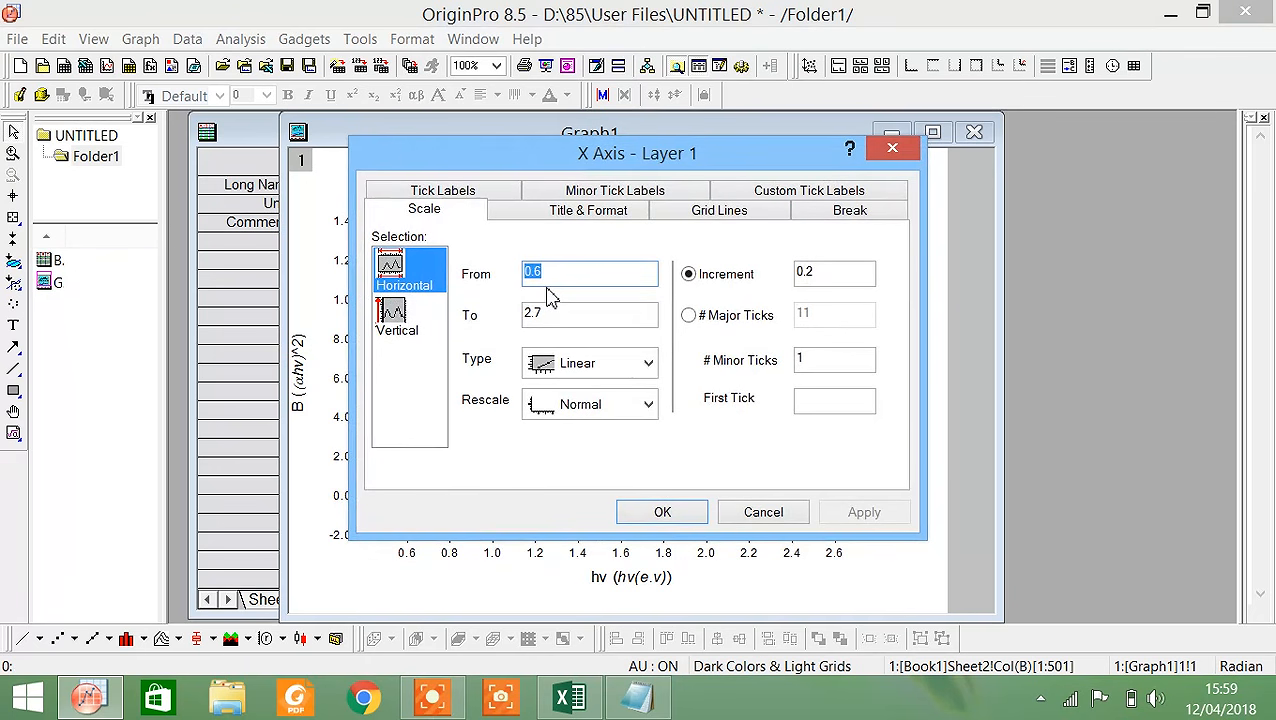
type("1")
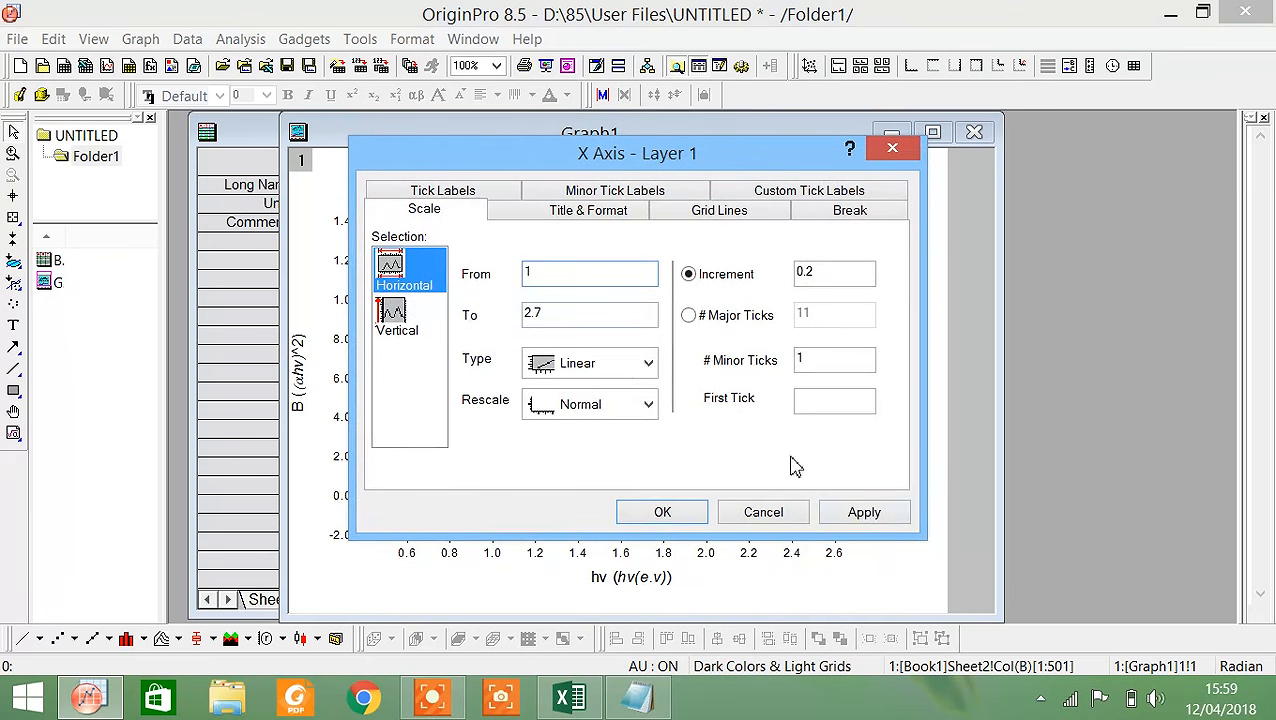
left_click(848, 514)
left_click(680, 514)
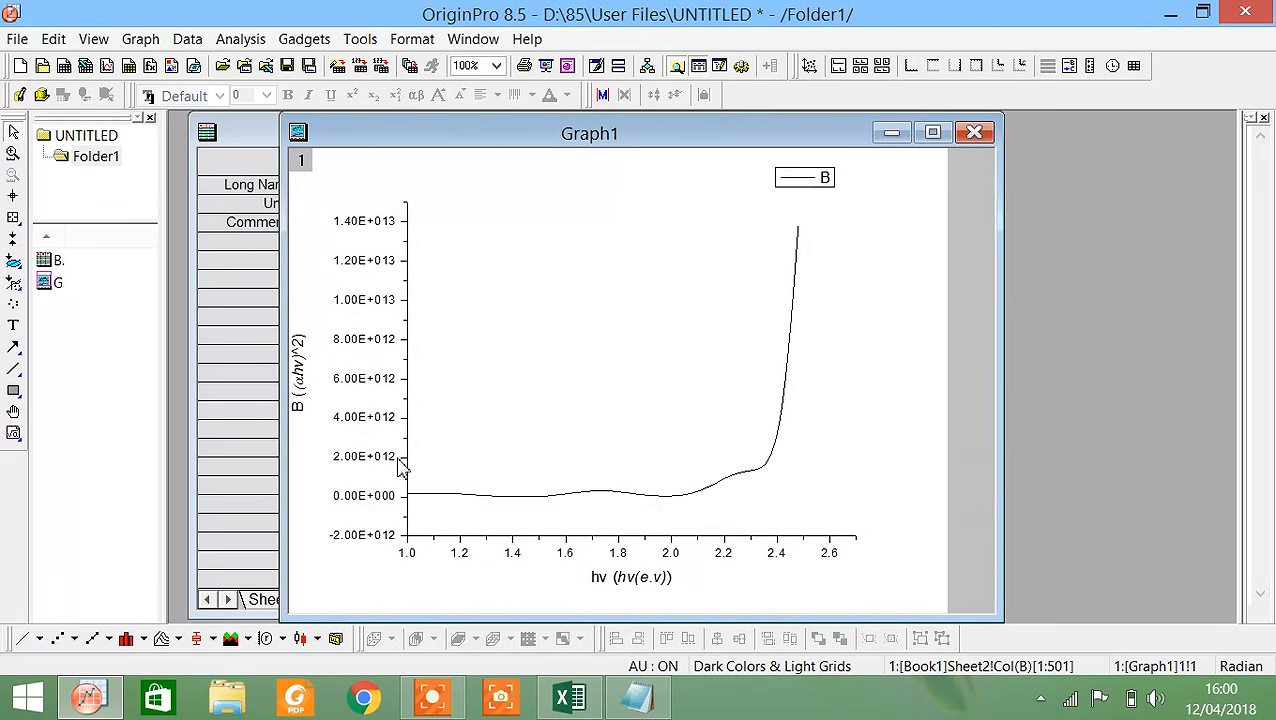
Set the start of the graph's Y axis scale to 0 and apply it.
double_click(409, 499)
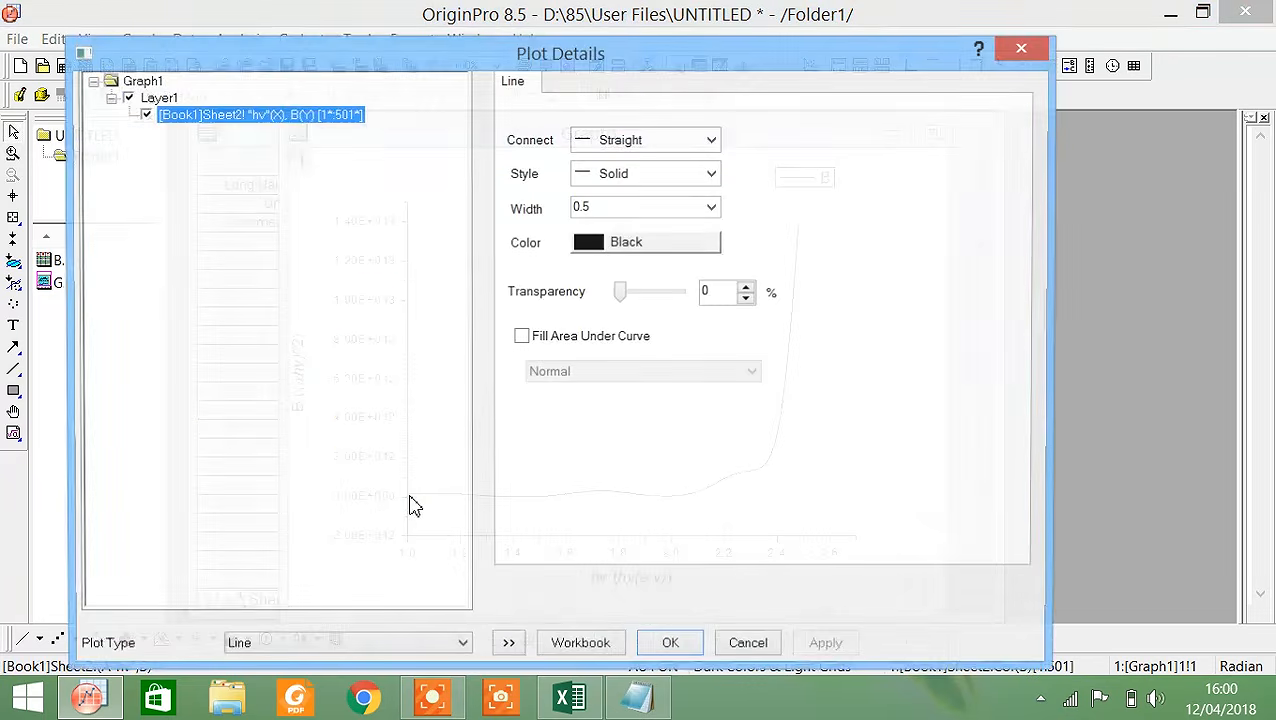
left_click(760, 650)
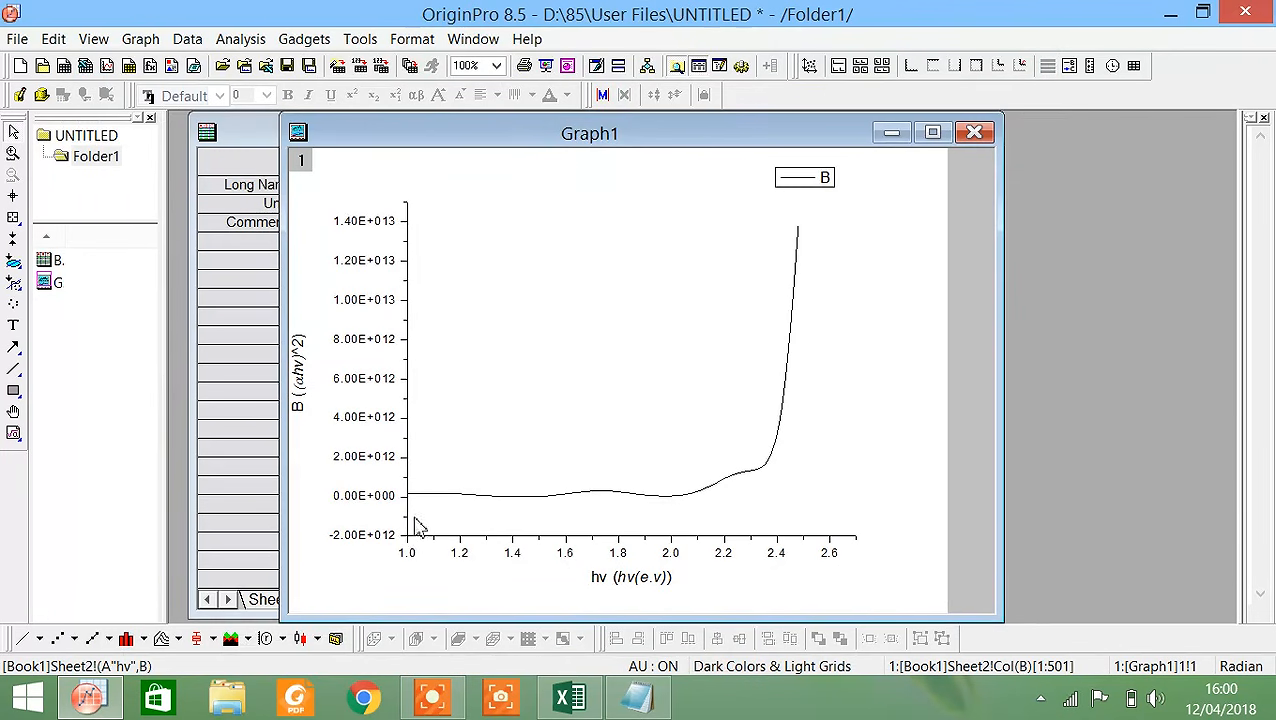
double_click(408, 522)
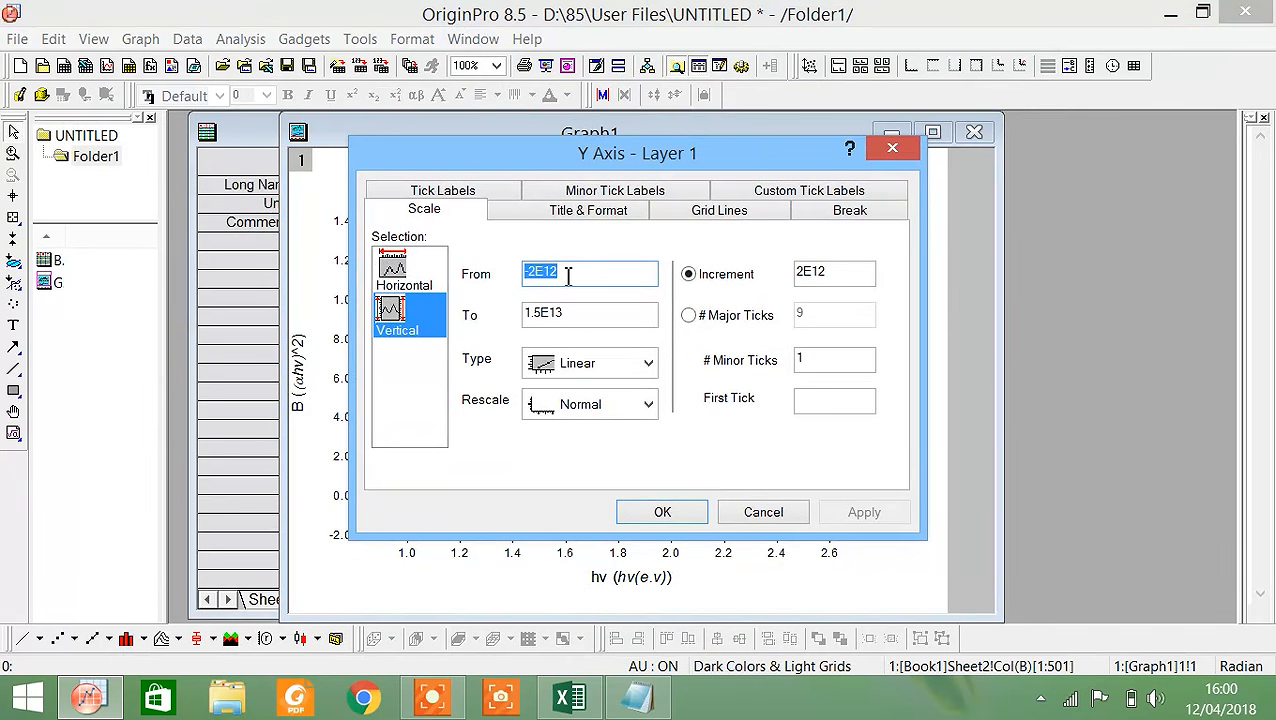
type("0")
left_click(835, 515)
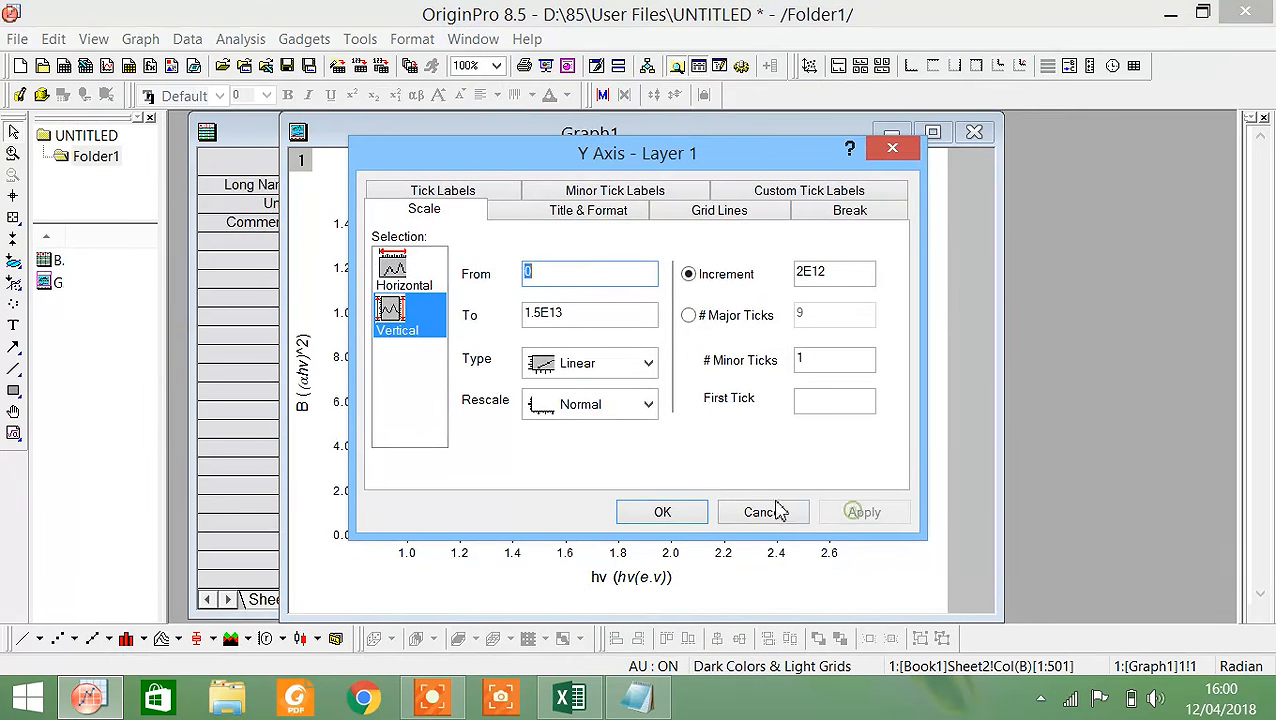
left_click(692, 514)
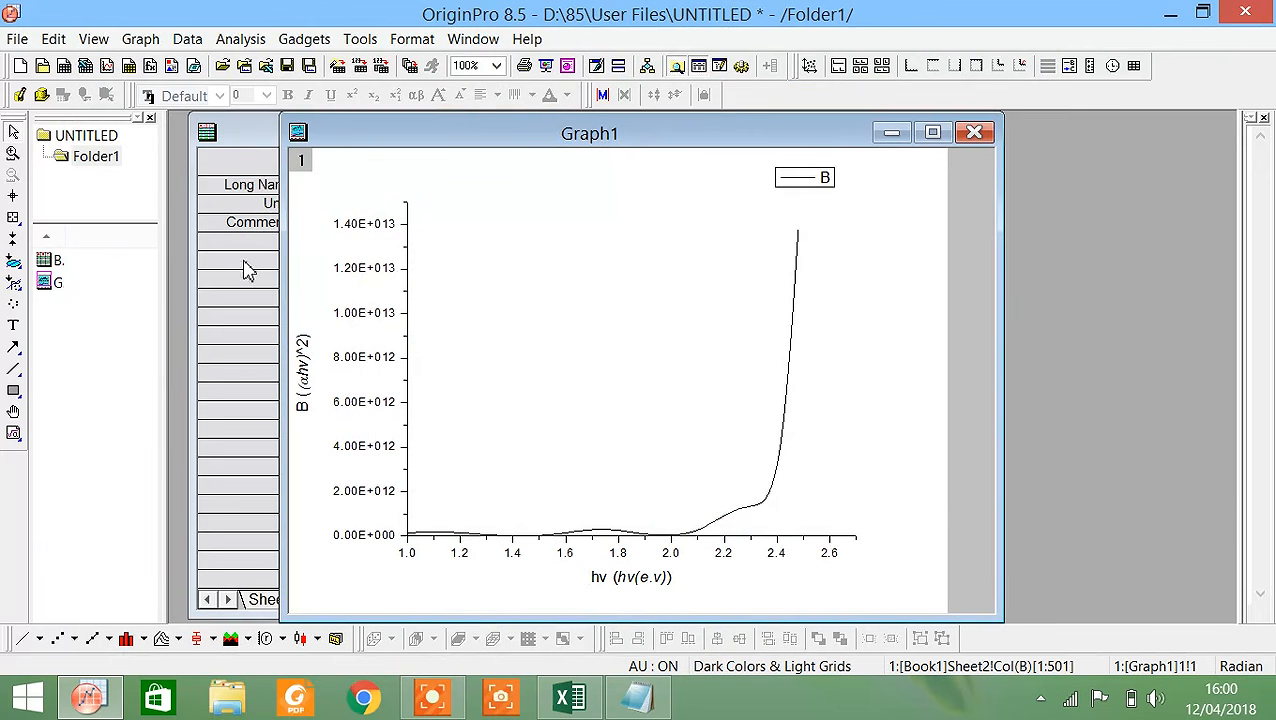
left_click(13, 346)
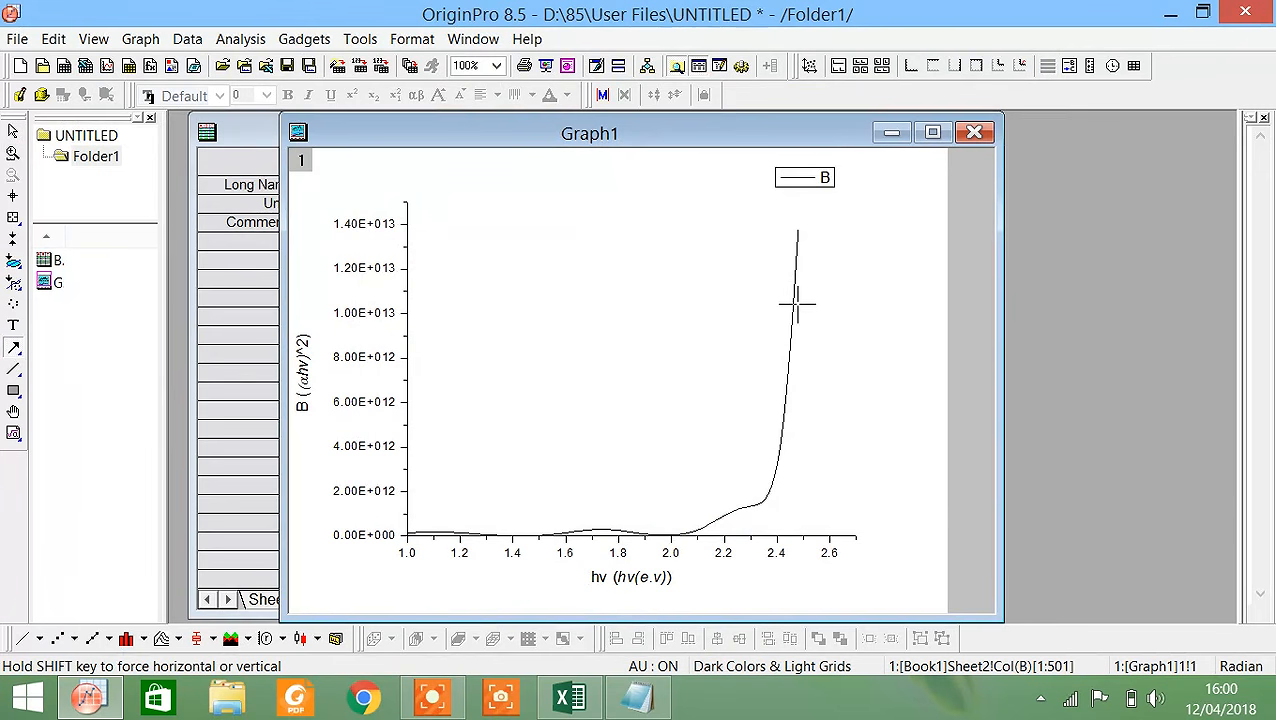
left_click(60, 638)
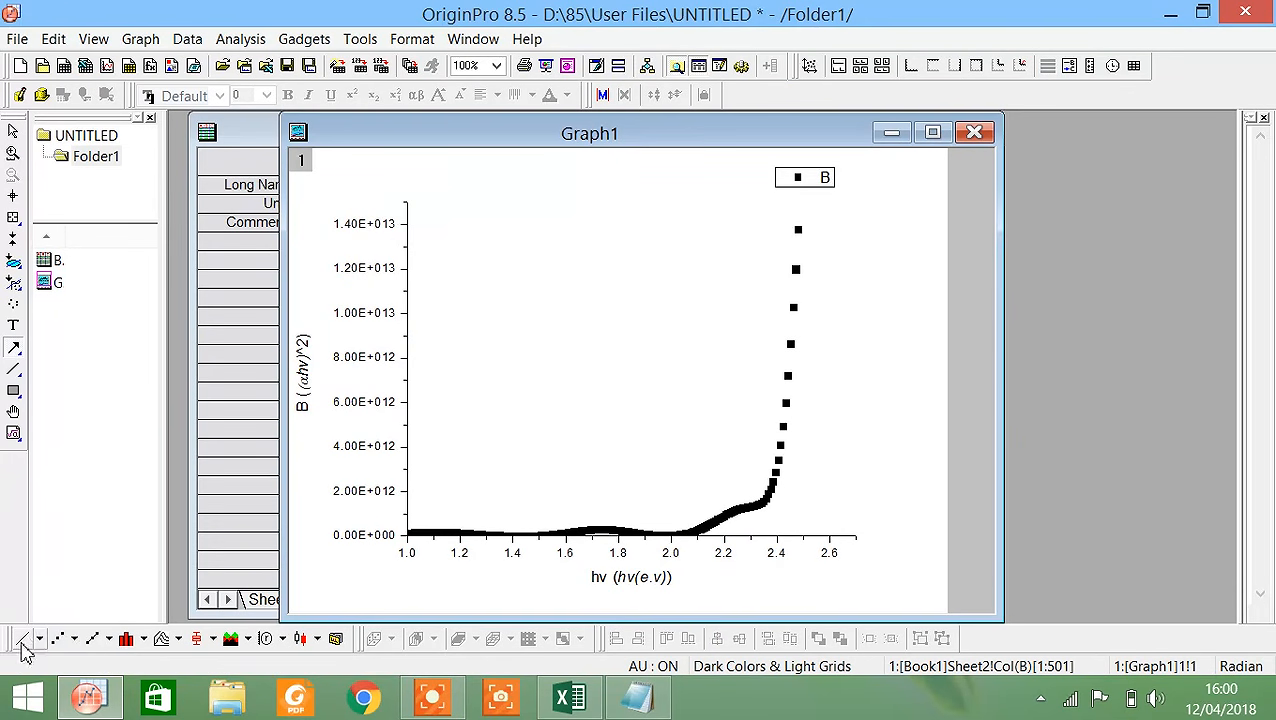
left_click(22, 639)
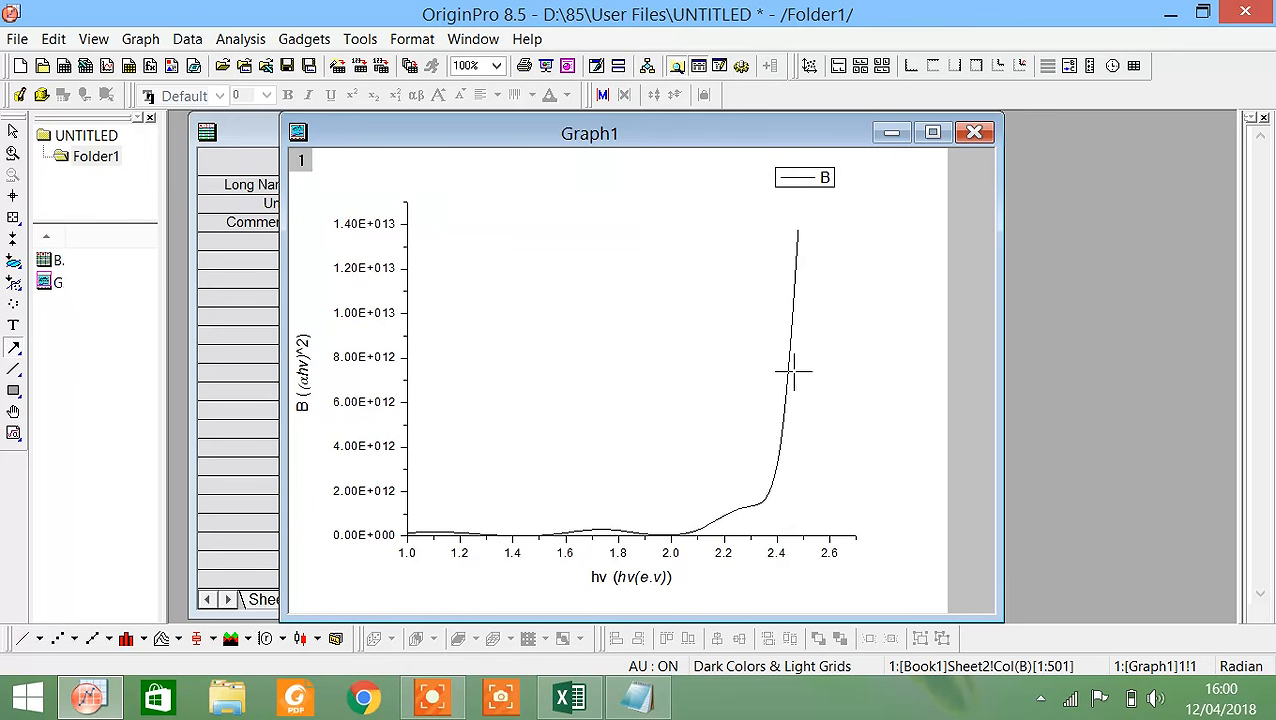
left_click(13, 131)
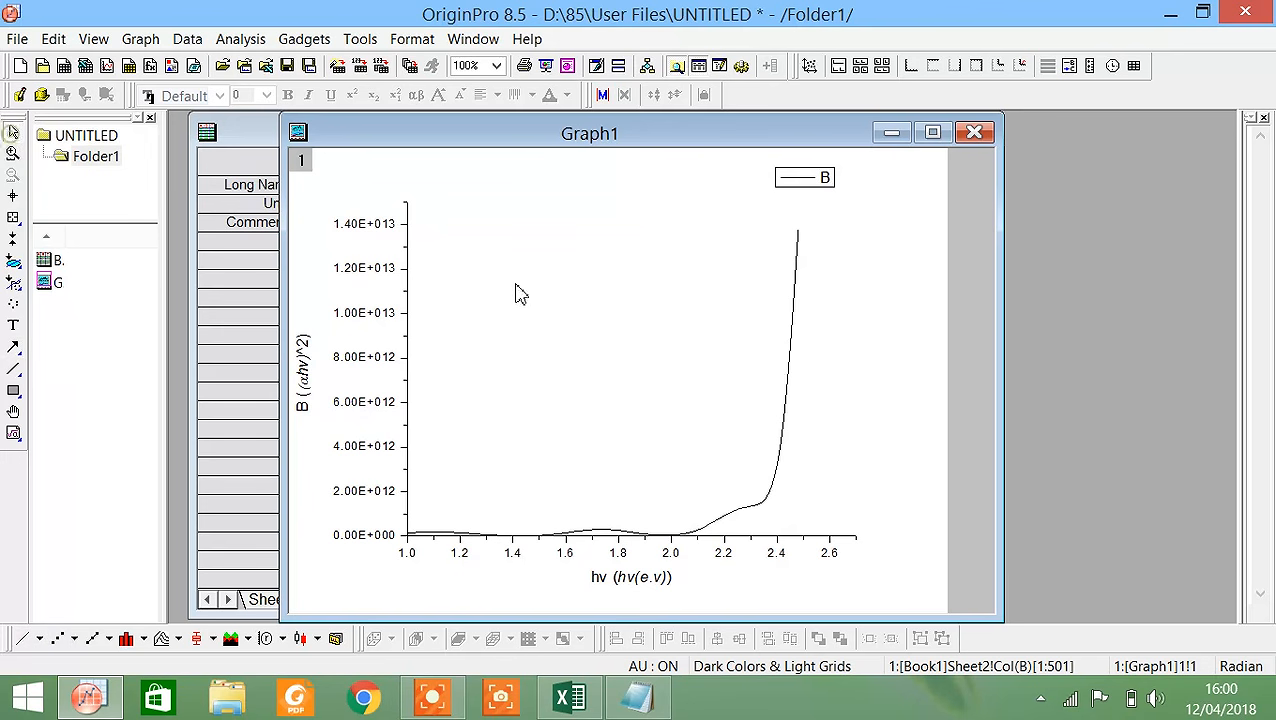
Set the plotted curve's line width to 5 and apply it.
double_click(791, 373)
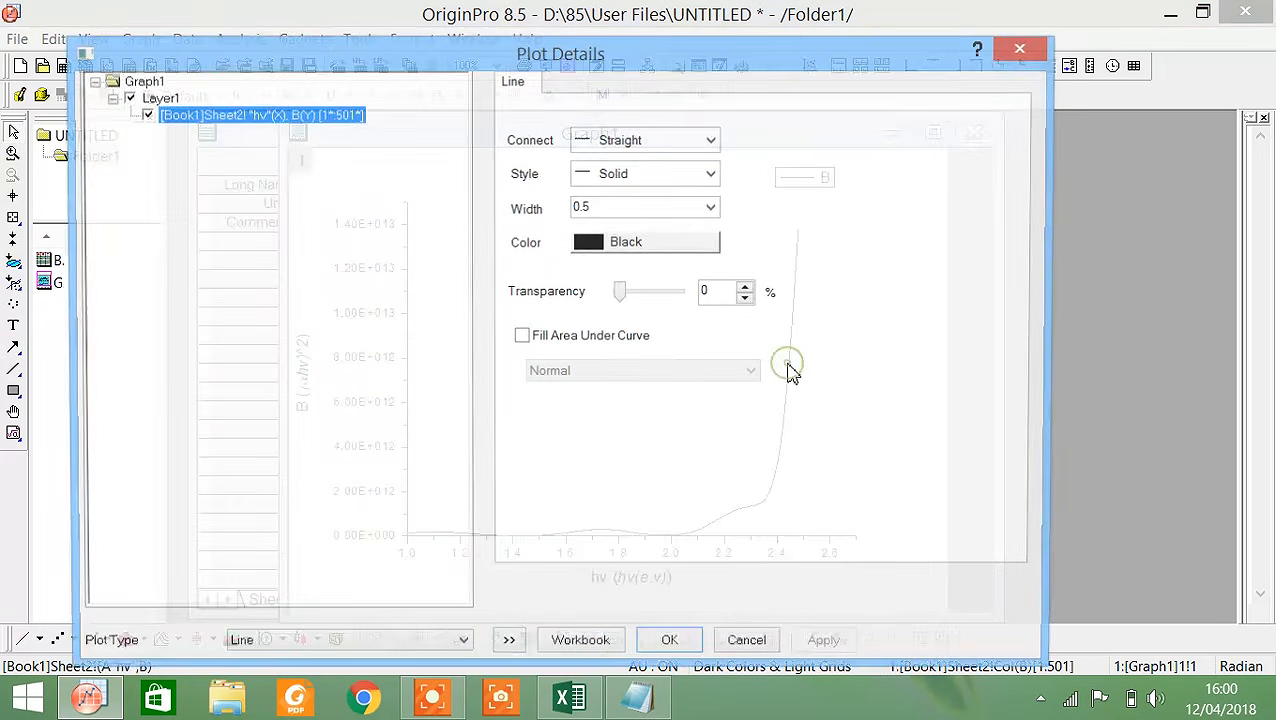
left_click(713, 210)
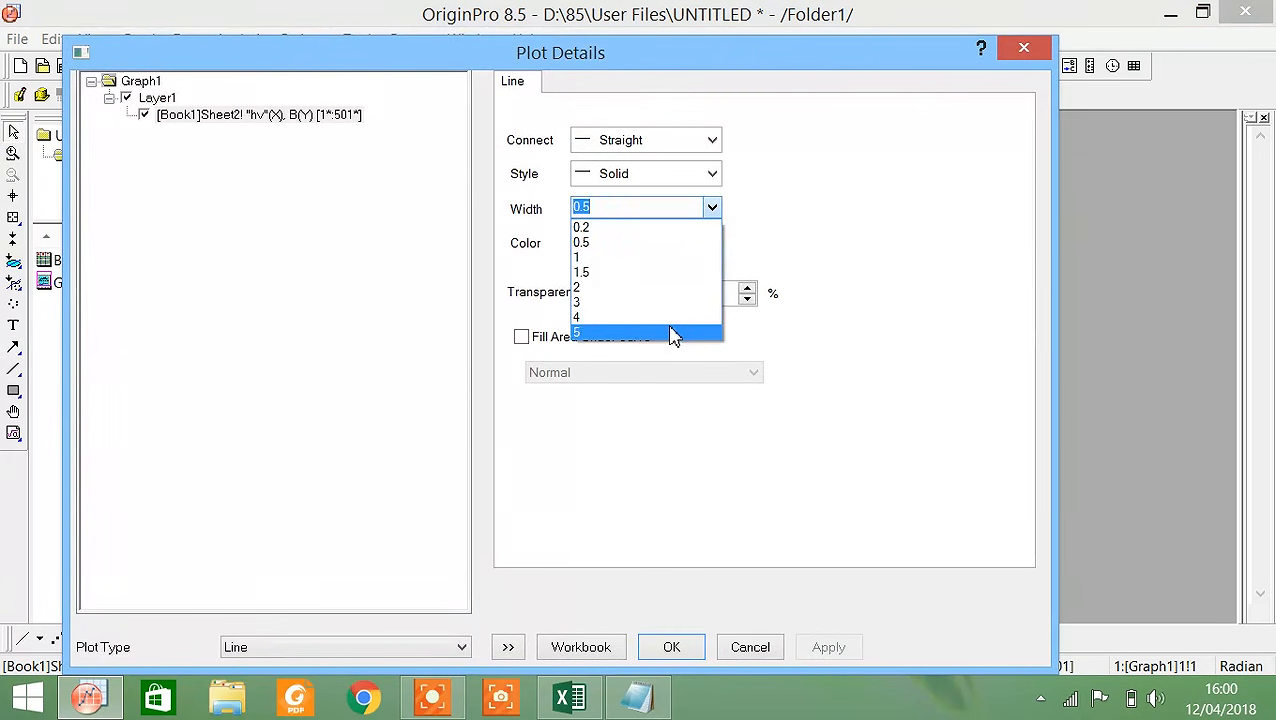
left_click(672, 333)
left_click(820, 648)
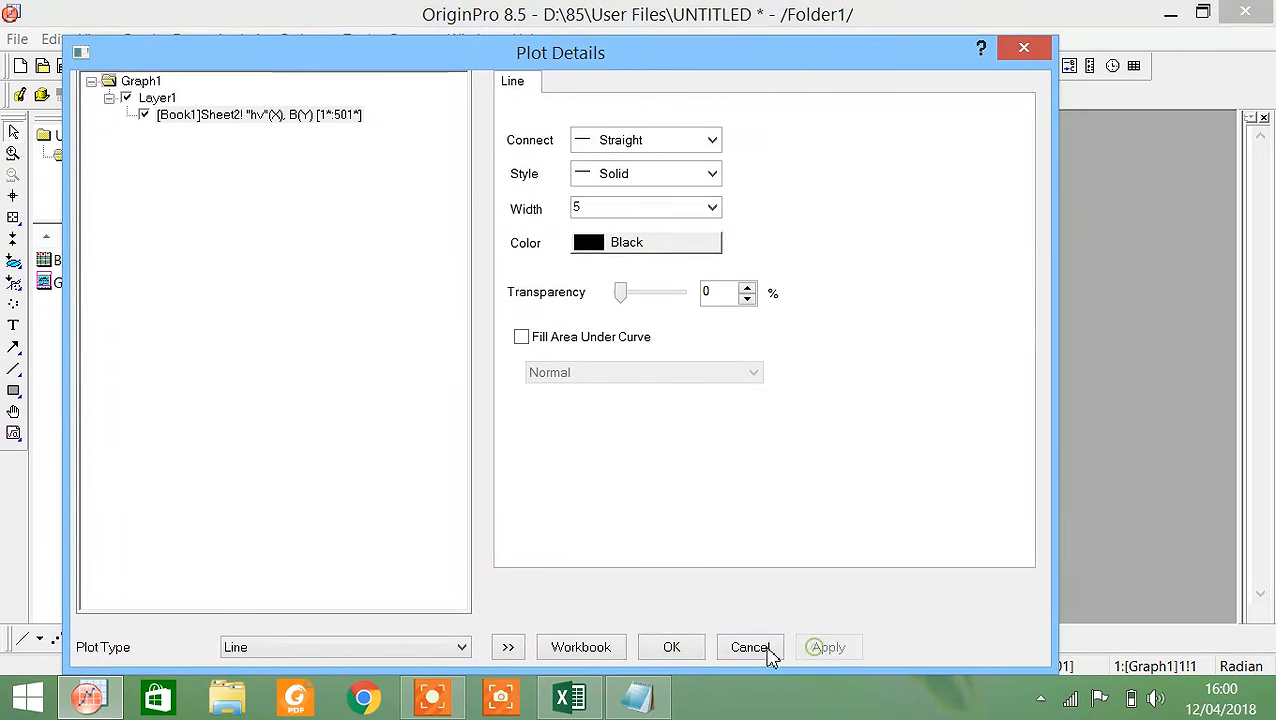
left_click(676, 650)
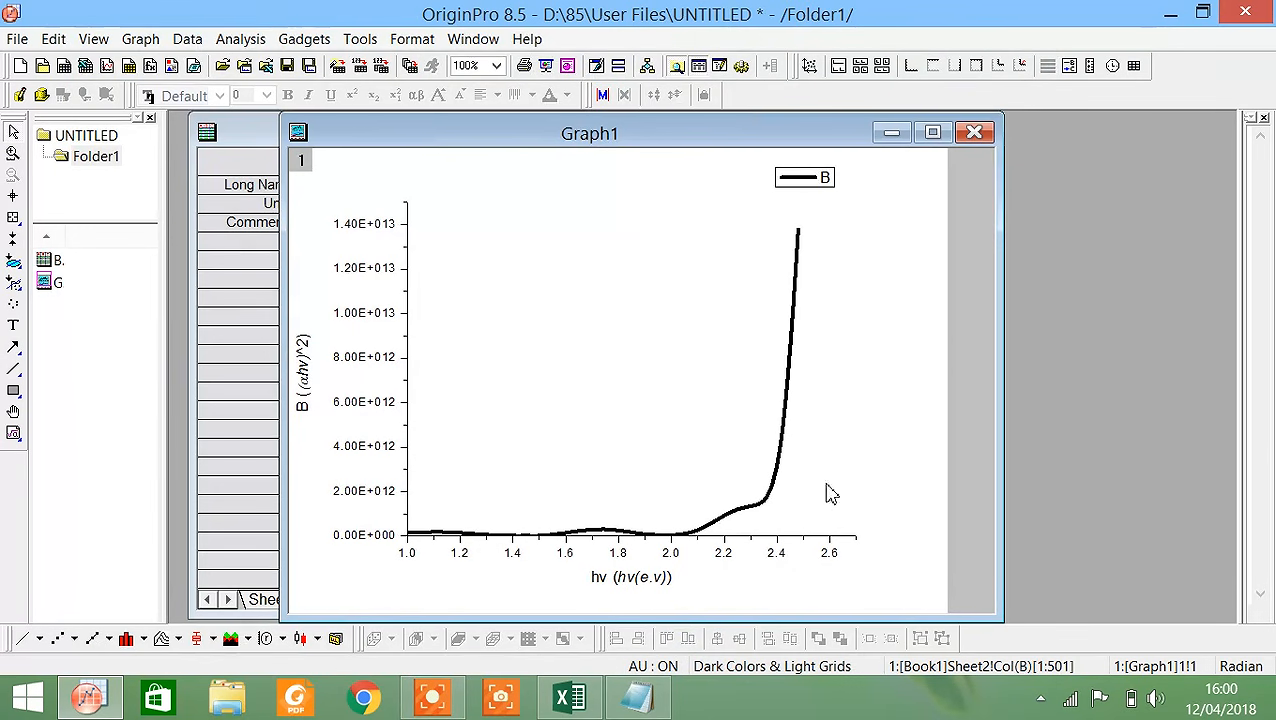
Draw an arrow along the curve's steep part, from about 9E+012 down to the X axis just below 2.4.
left_click(13, 347)
left_click_drag(795, 343, 769, 528)
left_click(775, 518)
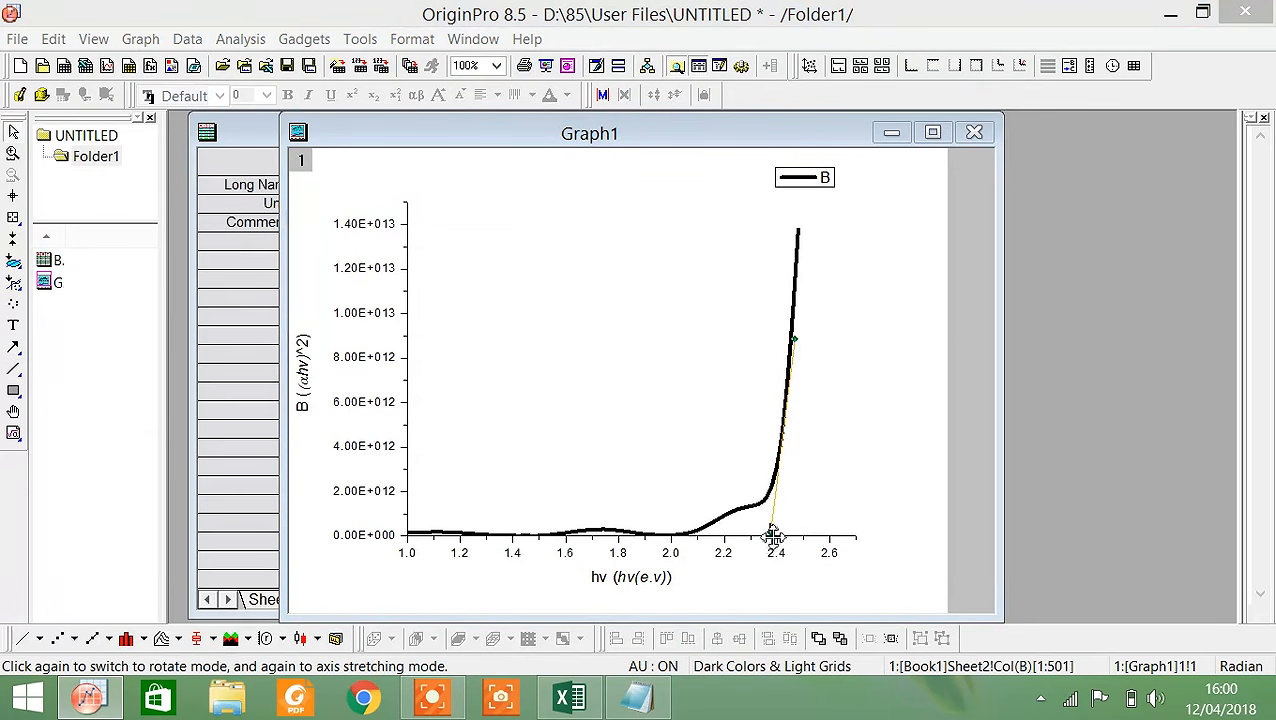
Read the data at the arrow's tip with the Data Reader and close its read-out windows.
left_click(13, 217)
left_click(773, 545)
mouse_move(637, 700)
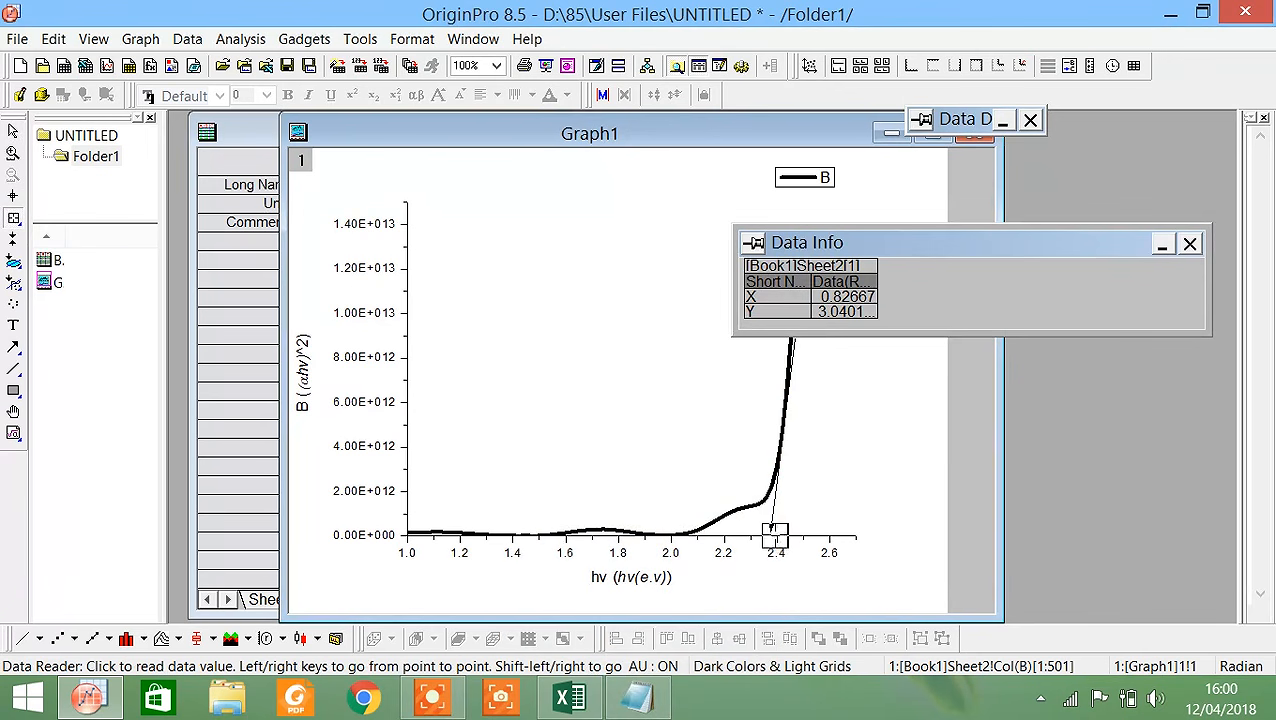
left_click(1189, 244)
left_click(1030, 120)
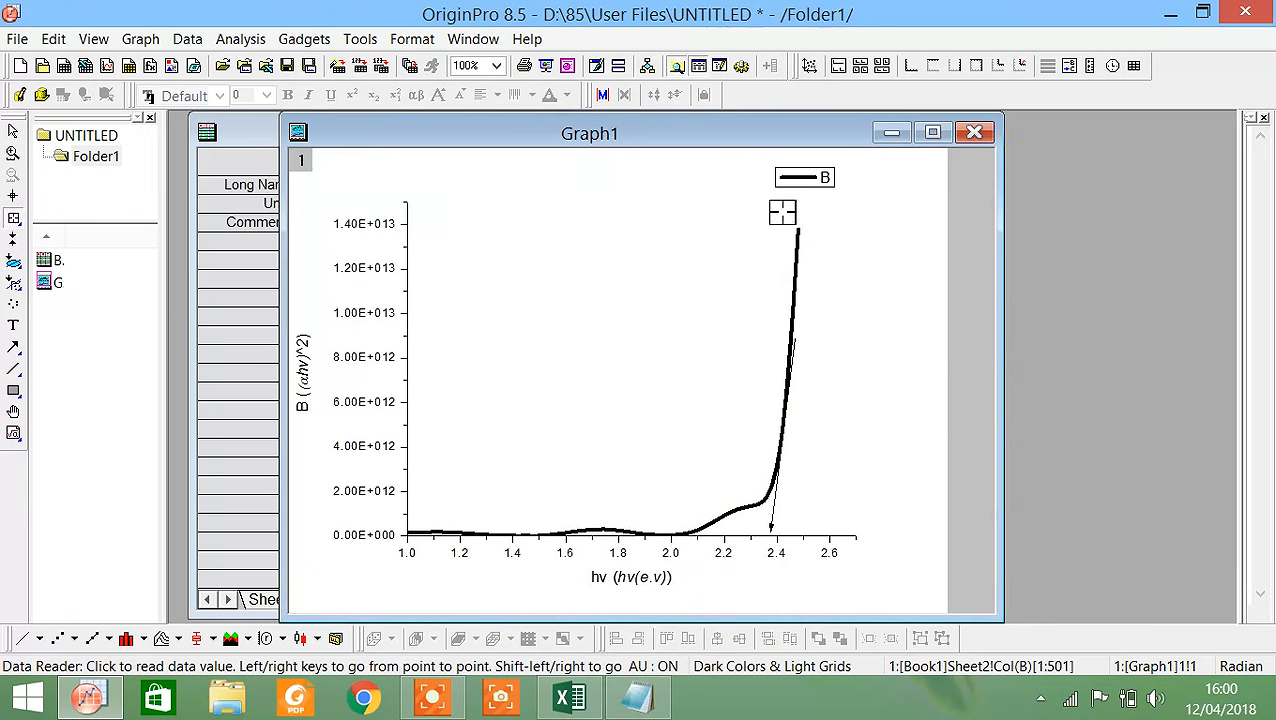
Read the coordinates where the arrow meets the X axis with the Screen Reader, closing the data display.
left_click(13, 196)
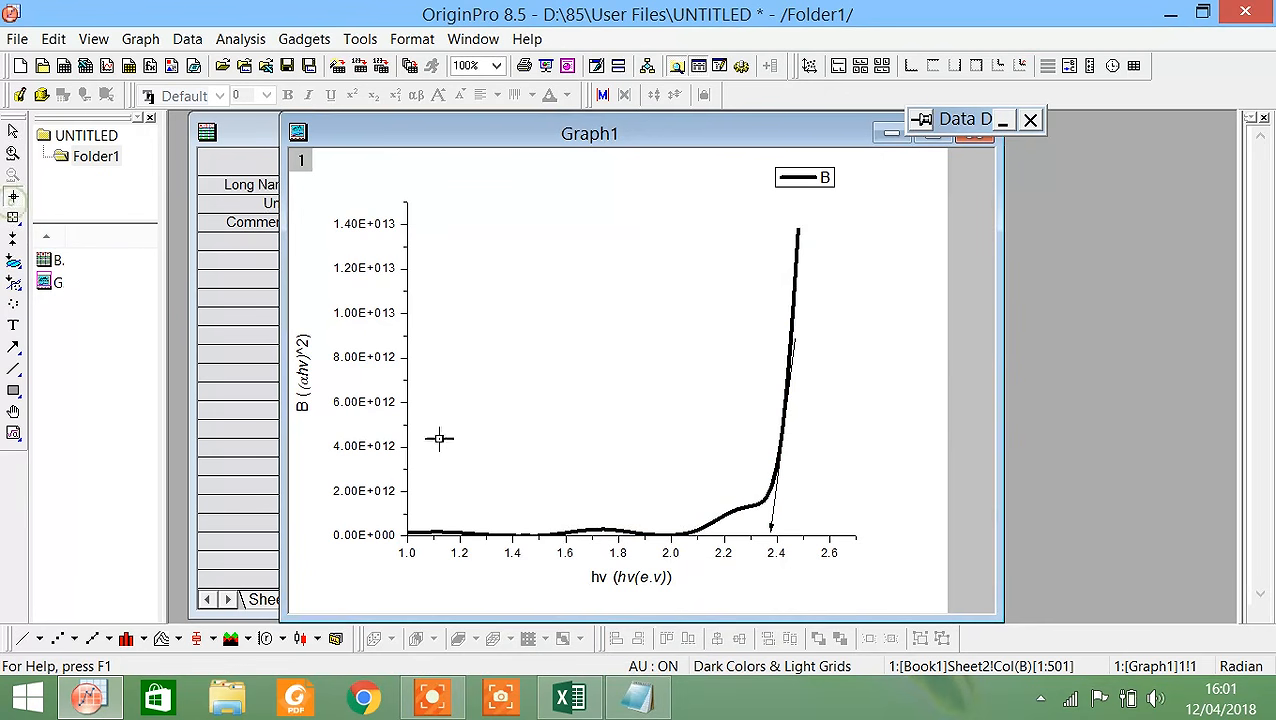
left_click(773, 534)
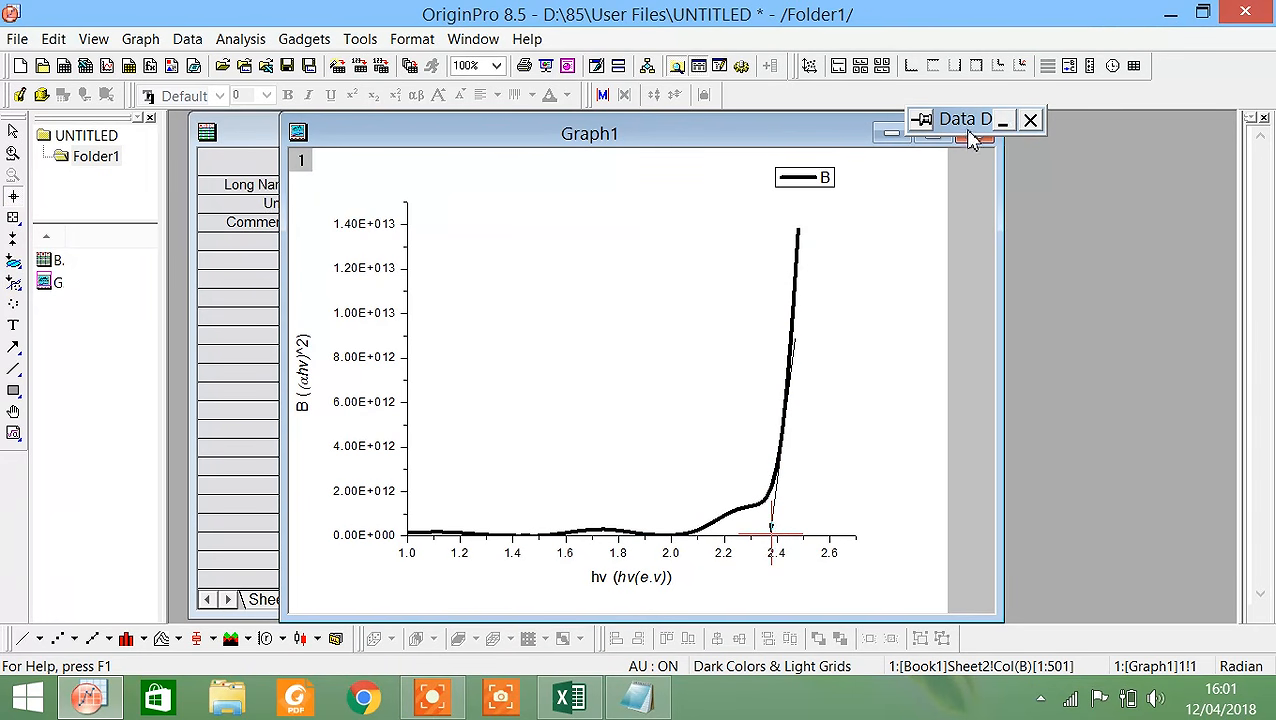
left_click(1030, 120)
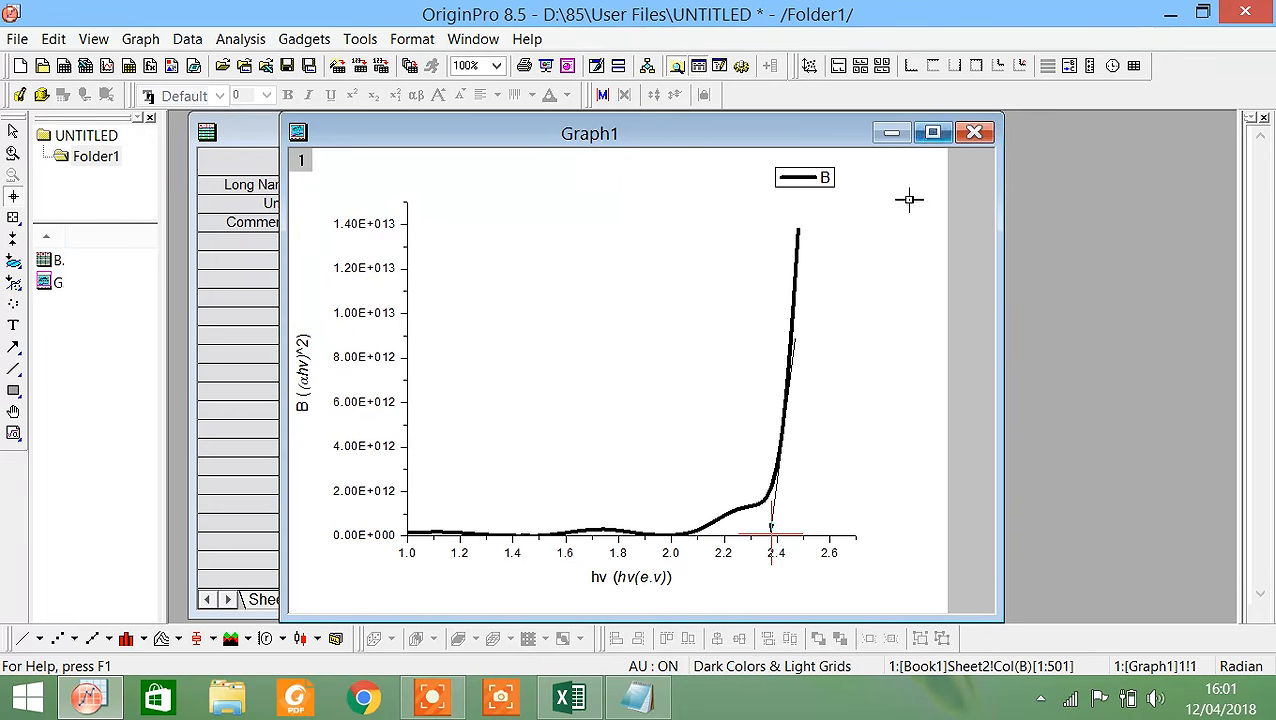
left_click(768, 532)
left_click(772, 533)
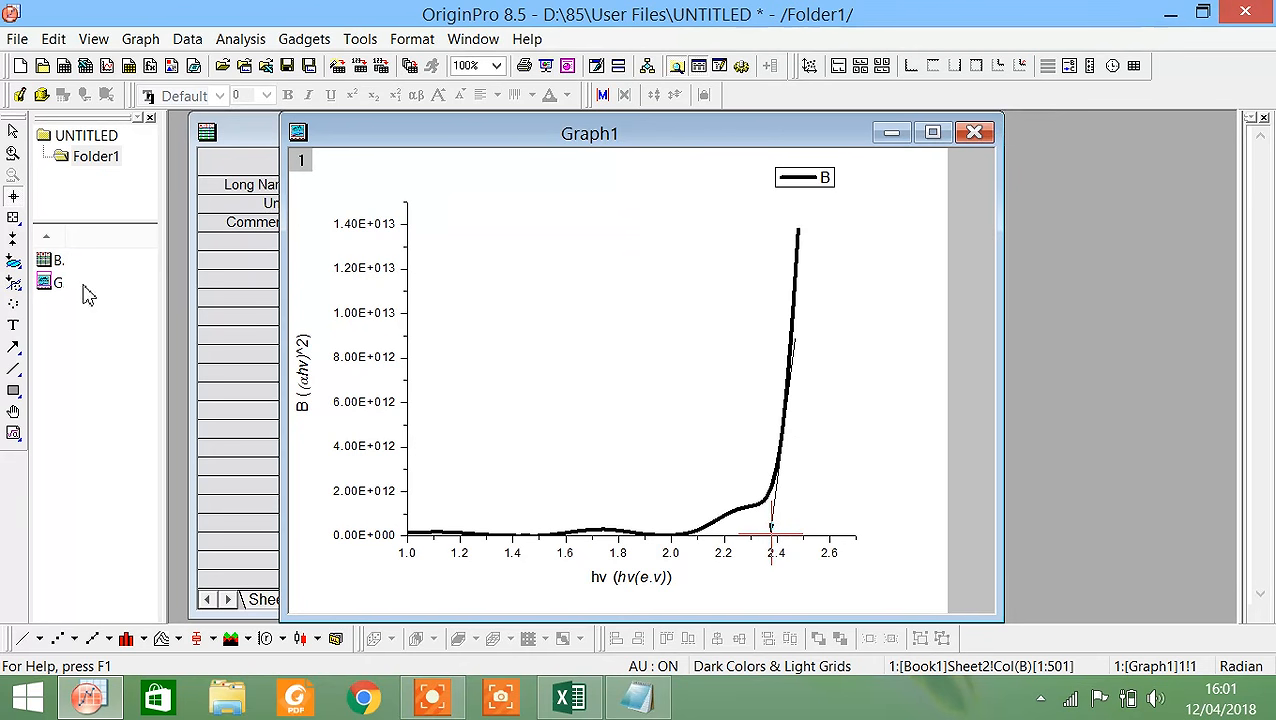
Check the arrow's tip again with the Data Reader and close the data windows.
left_click(13, 219)
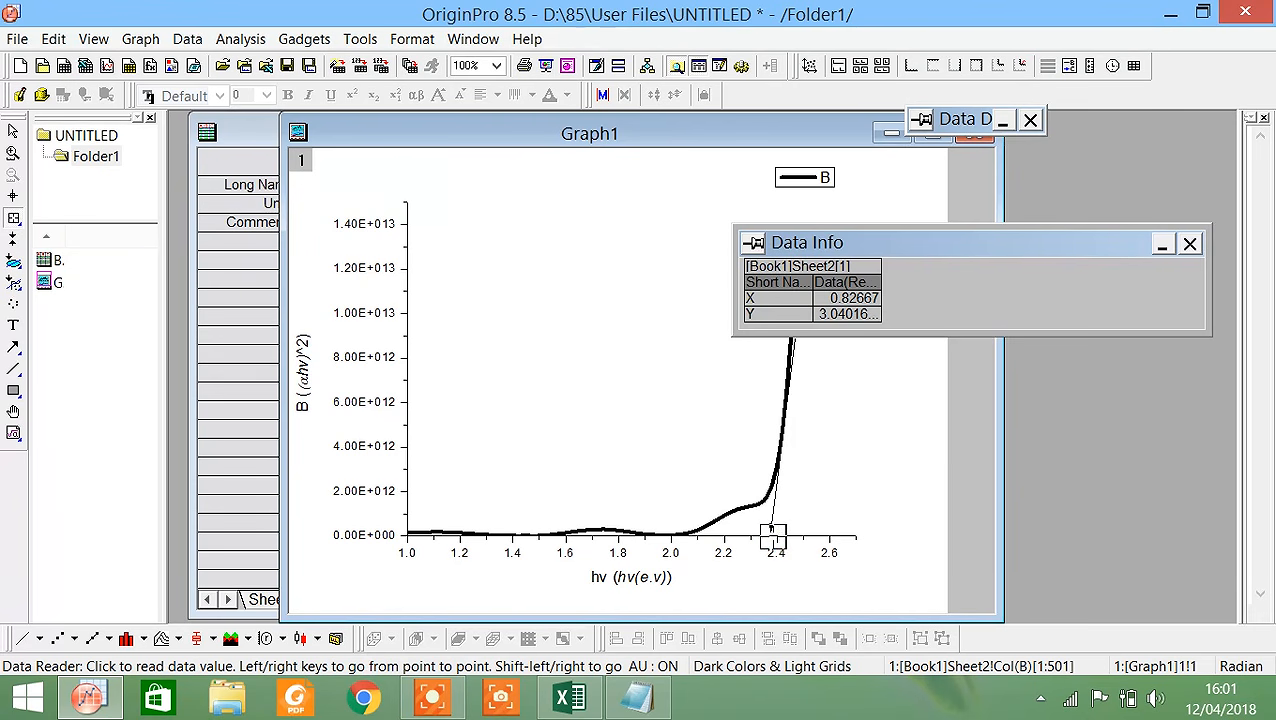
left_click(1190, 244)
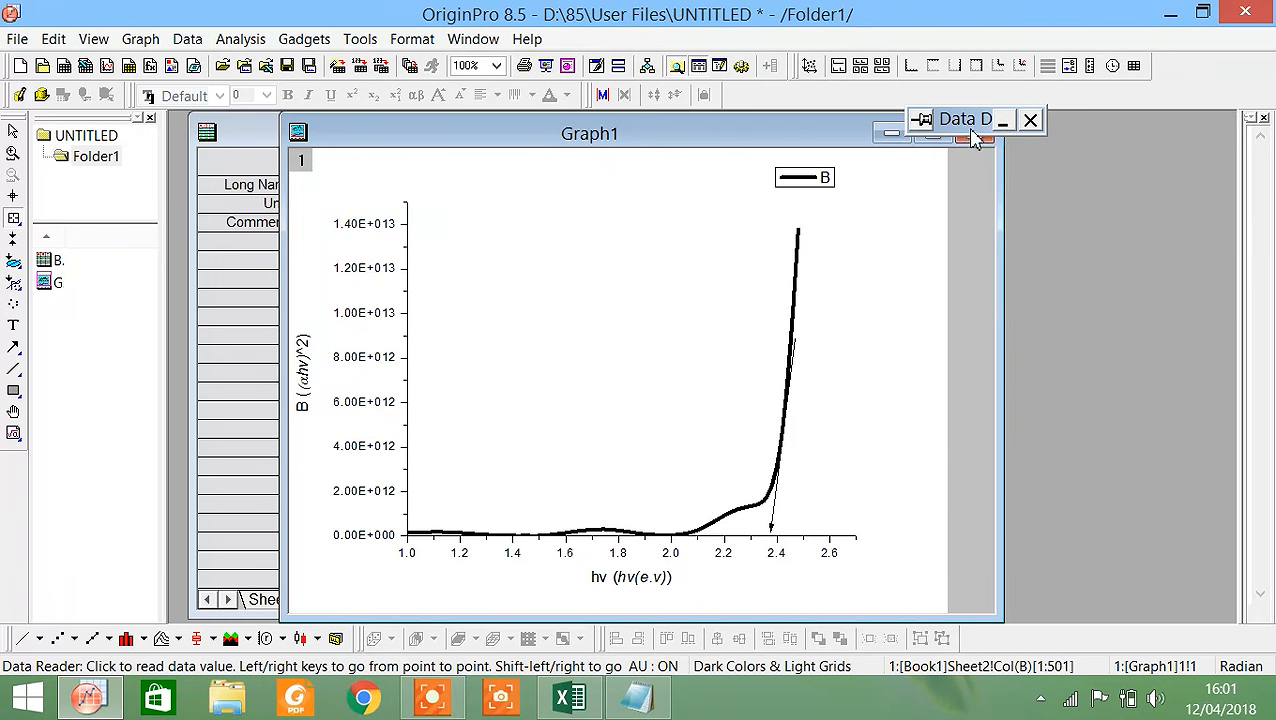
left_click(1030, 121)
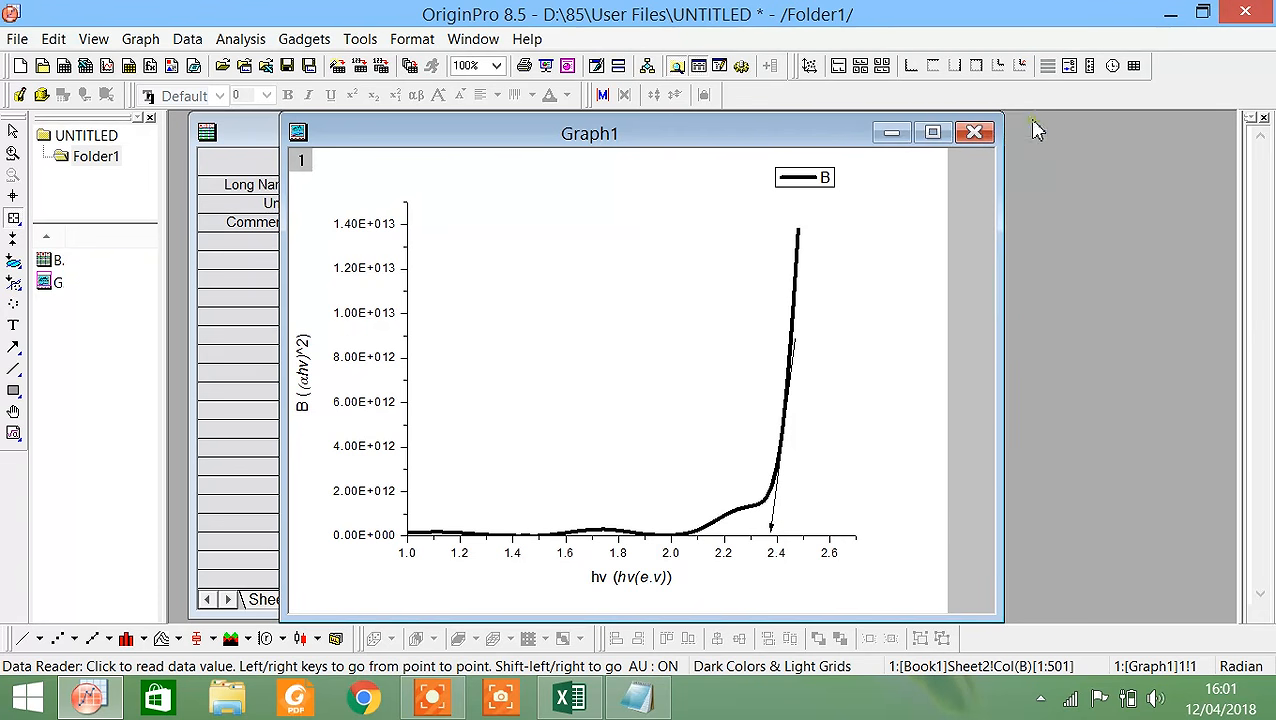
Enlarge the graph region around the arrow's tip near 2.4 on the X axis, and restore the full scale.
left_click(13, 174)
left_click(13, 153)
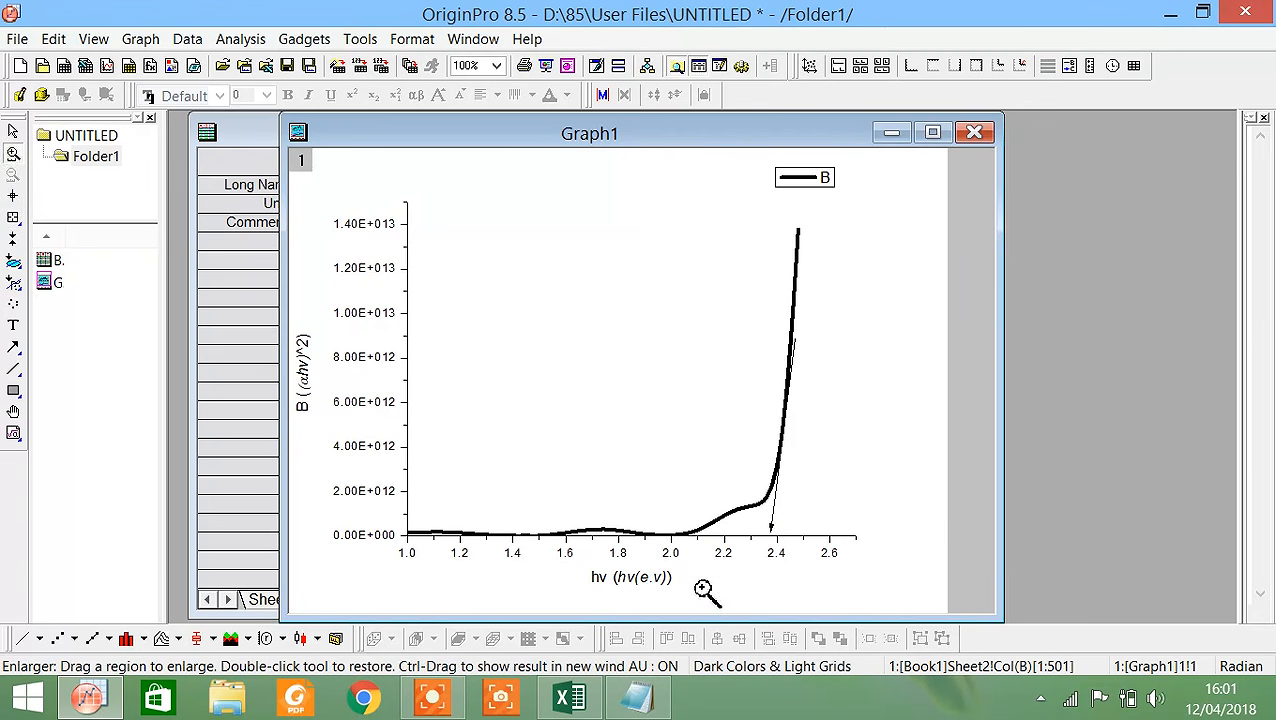
left_click_drag(736, 505, 826, 559)
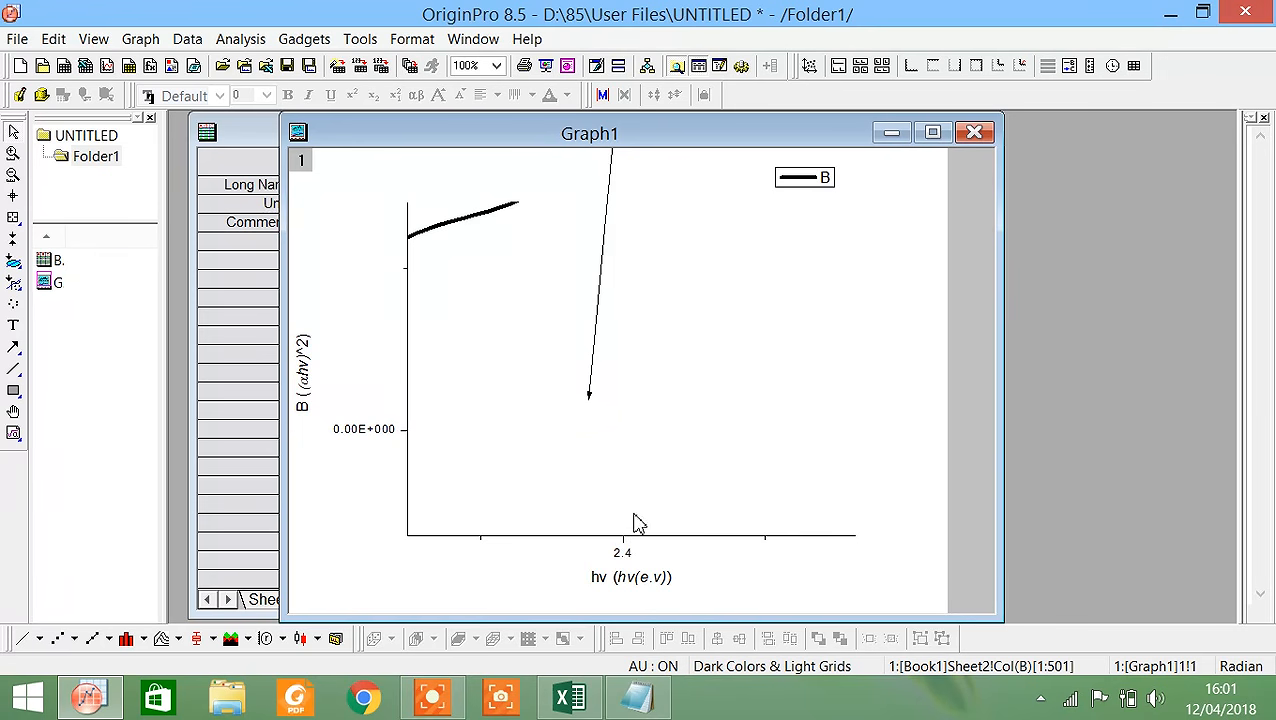
left_click(13, 174)
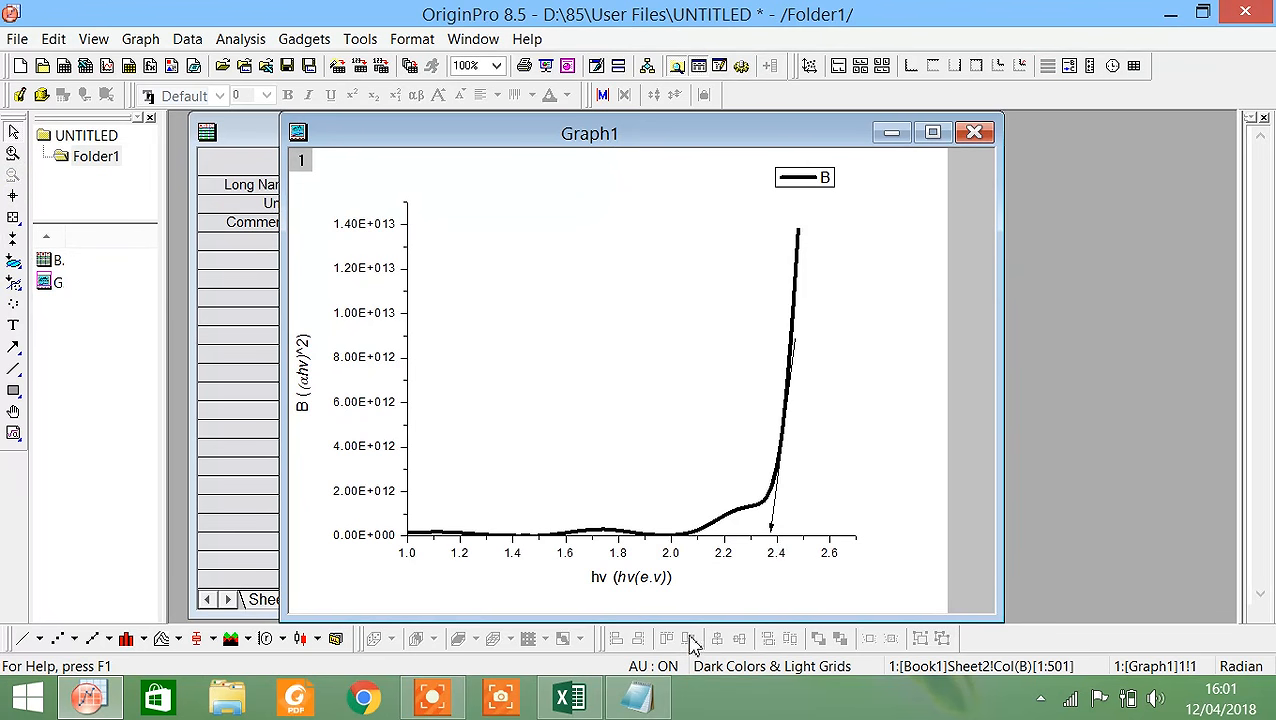
Switch to the Bandgap.txt note in Notepad and add the lines "Band gap = 2.39" and "Thanks" at the end.
left_click(645, 705)
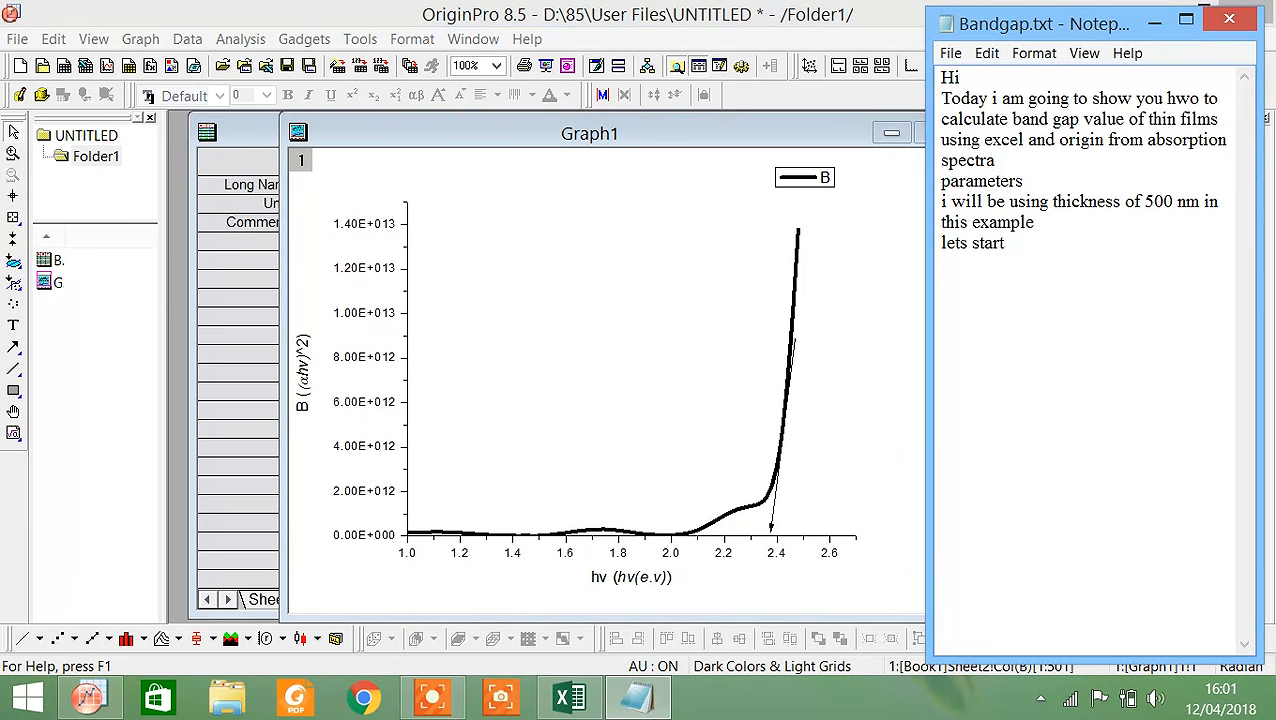
type("nd gap = 2.39")
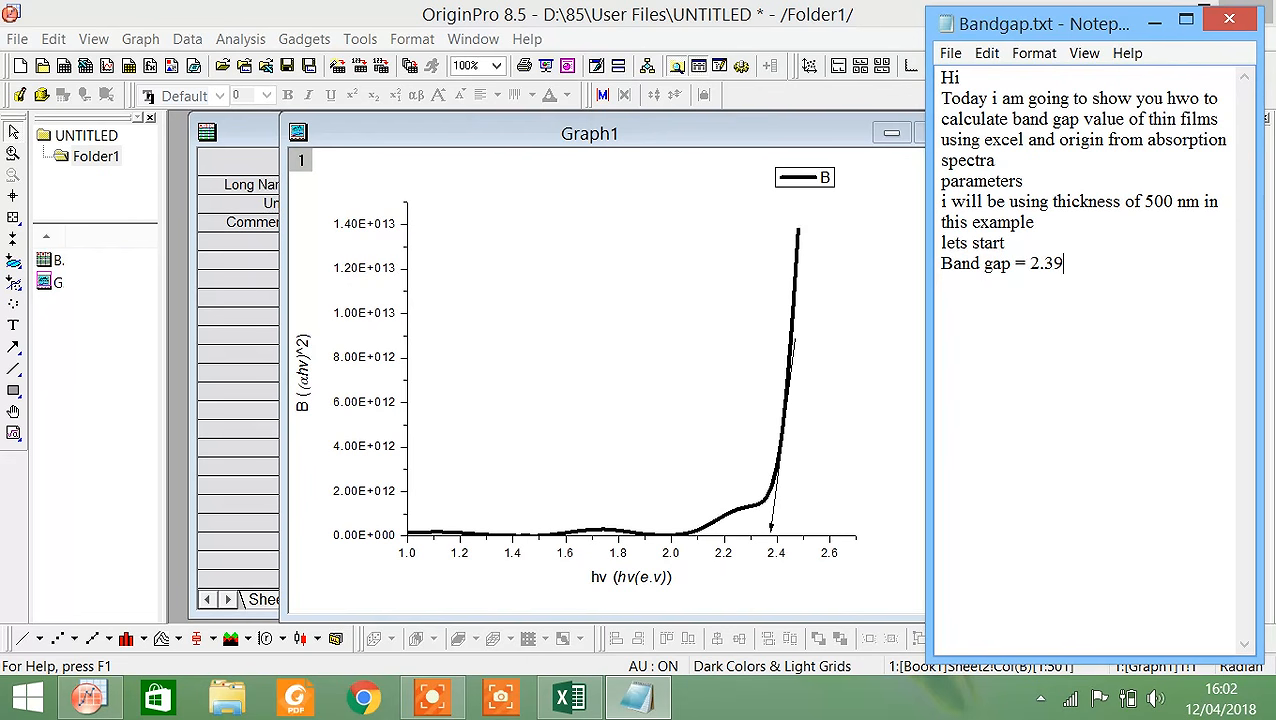
left_click_drag(1066, 265, 940, 278)
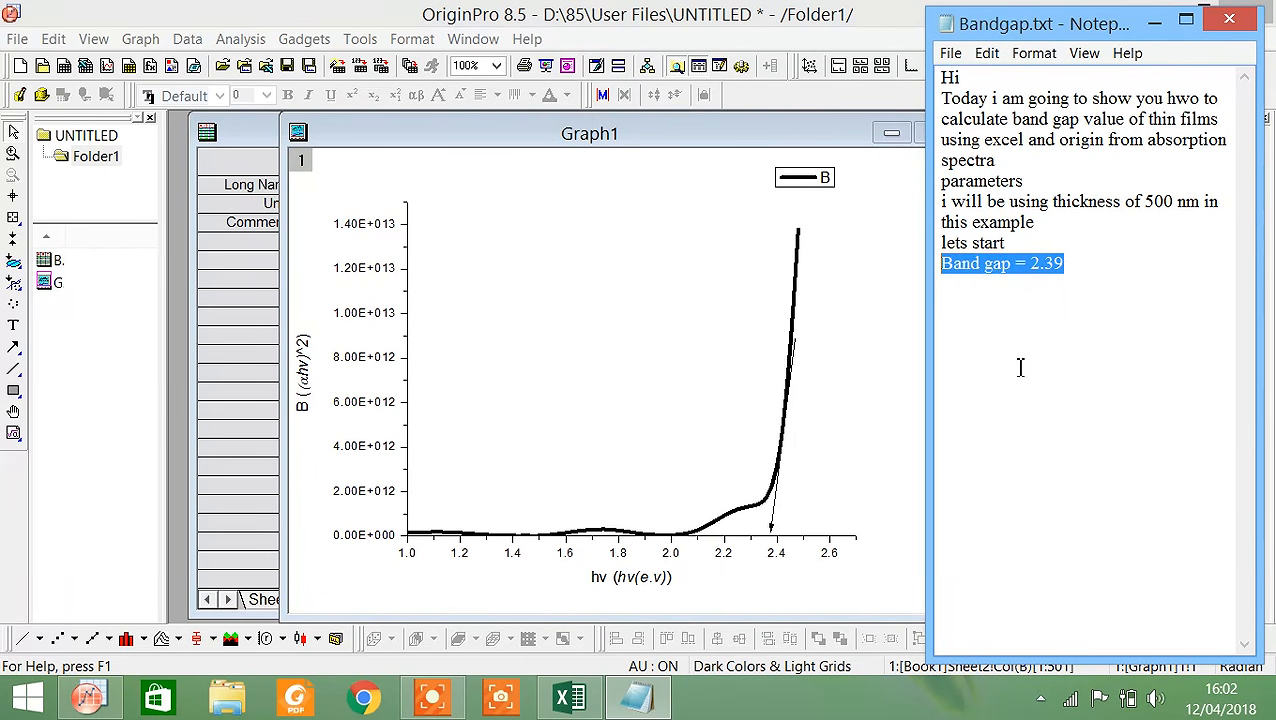
left_click(1083, 287)
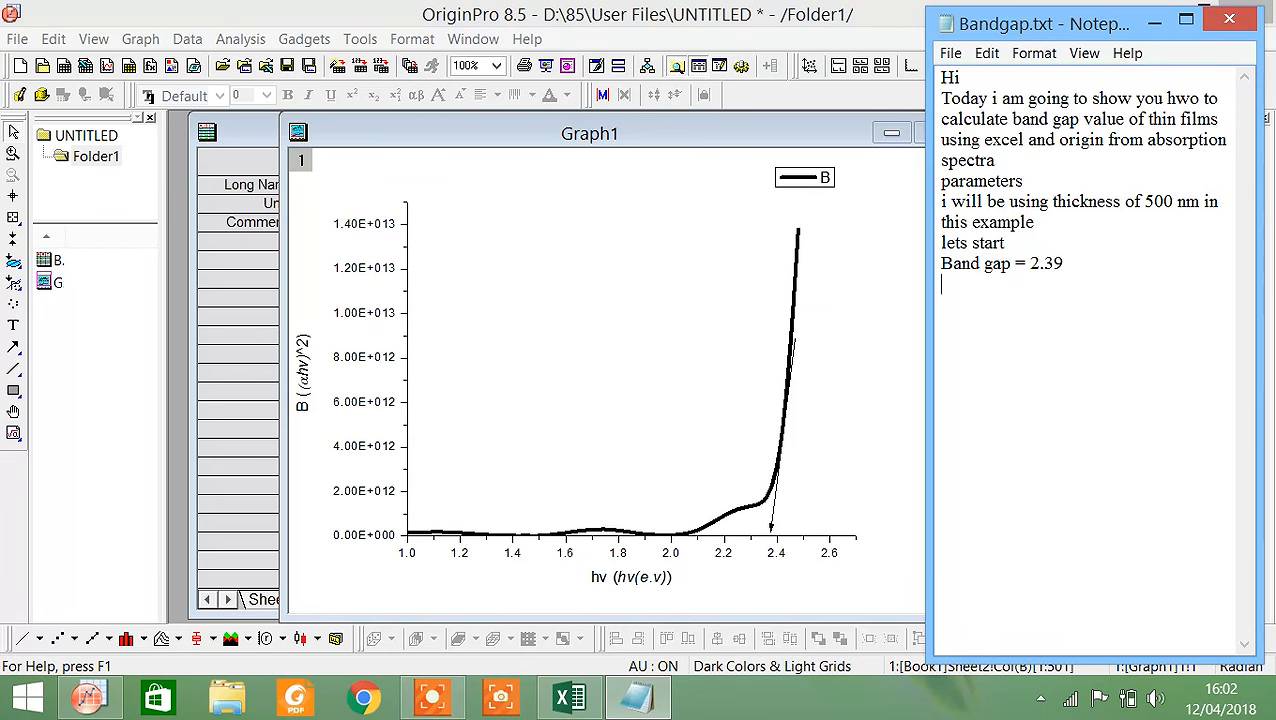
type("Thanks")
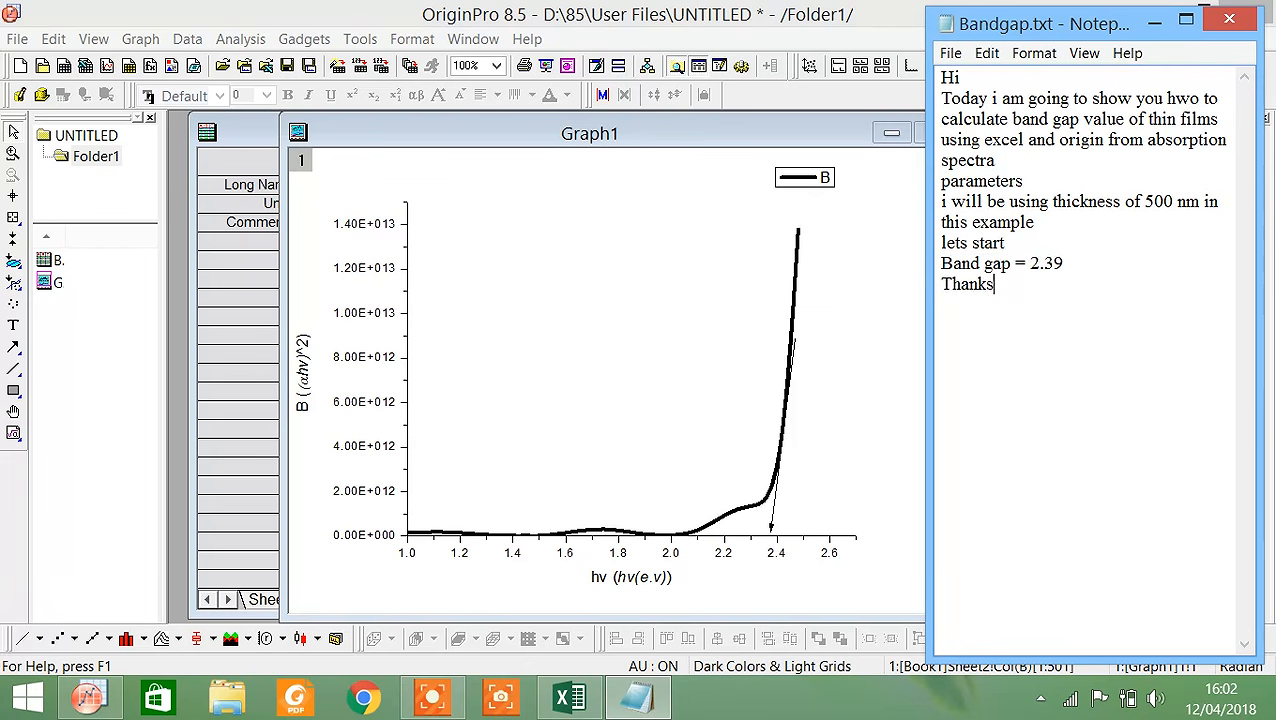